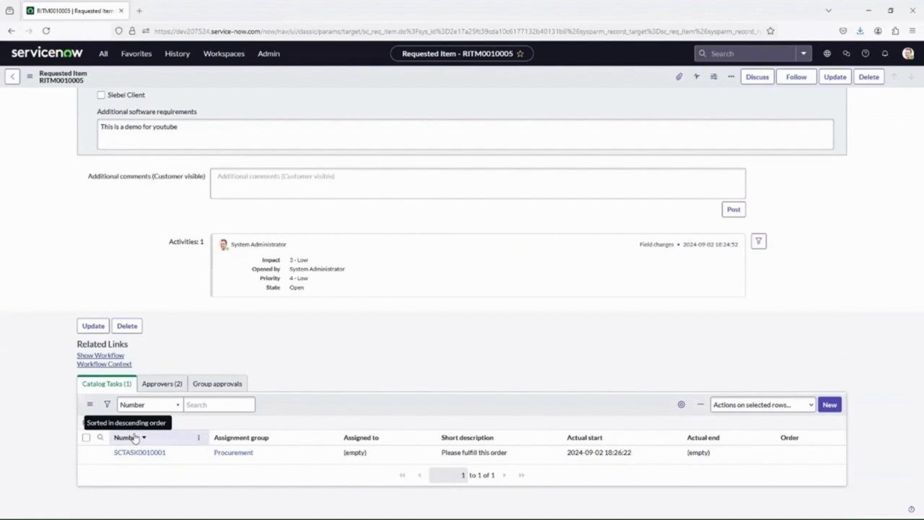
left_click(164, 384)
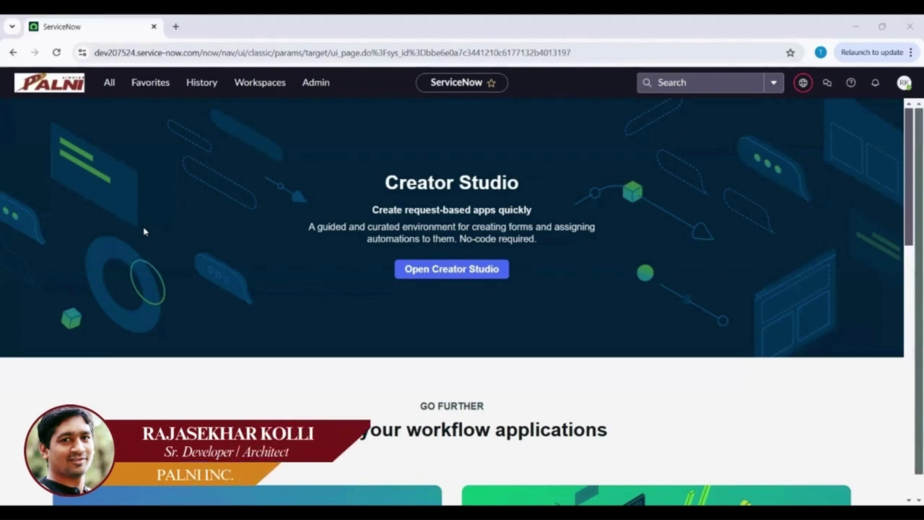
- Find the Variable Sets module under Service Catalog and open its list
left_click(112, 85)
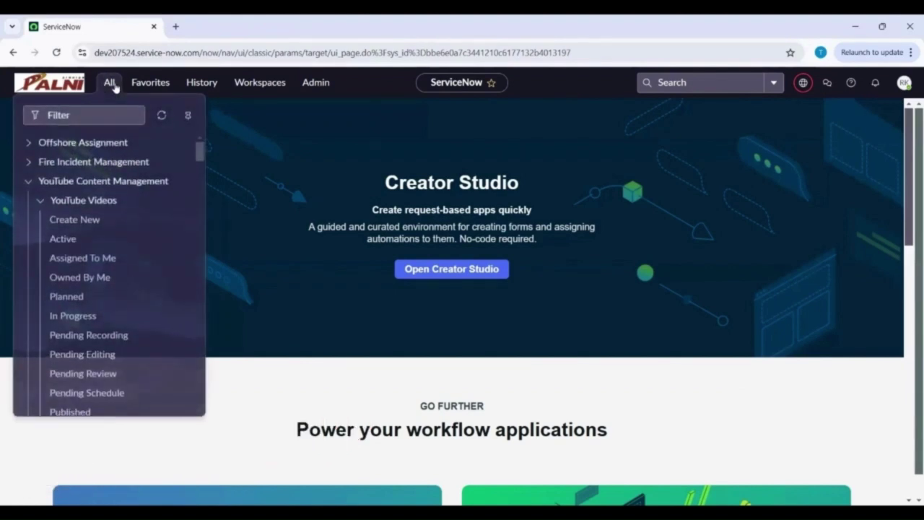
type("variable sets")
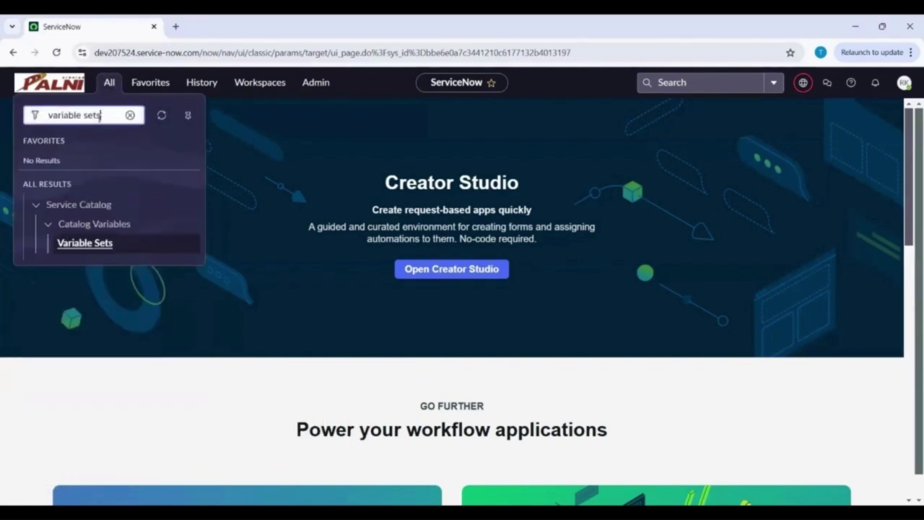
left_click(84, 243)
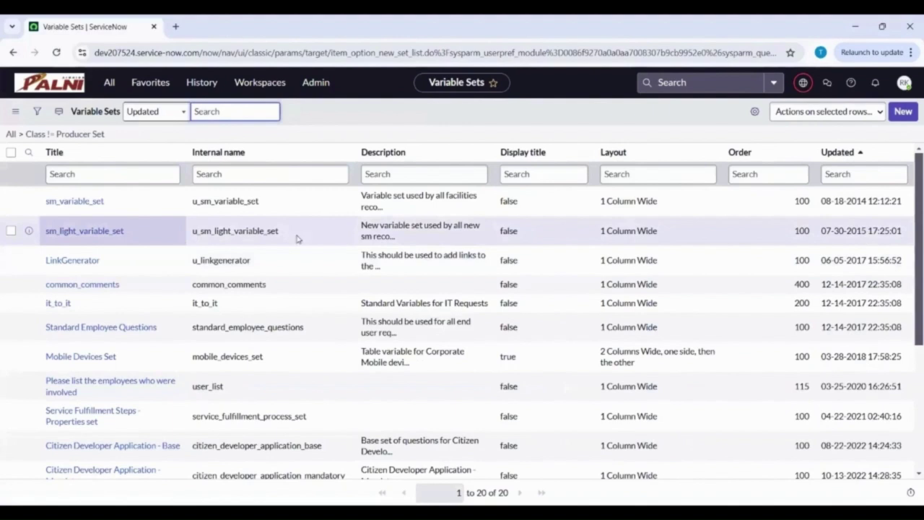
- Create a single-row variable set titled "Laptop Request Variables" and save it, staying on its record
left_click(905, 113)
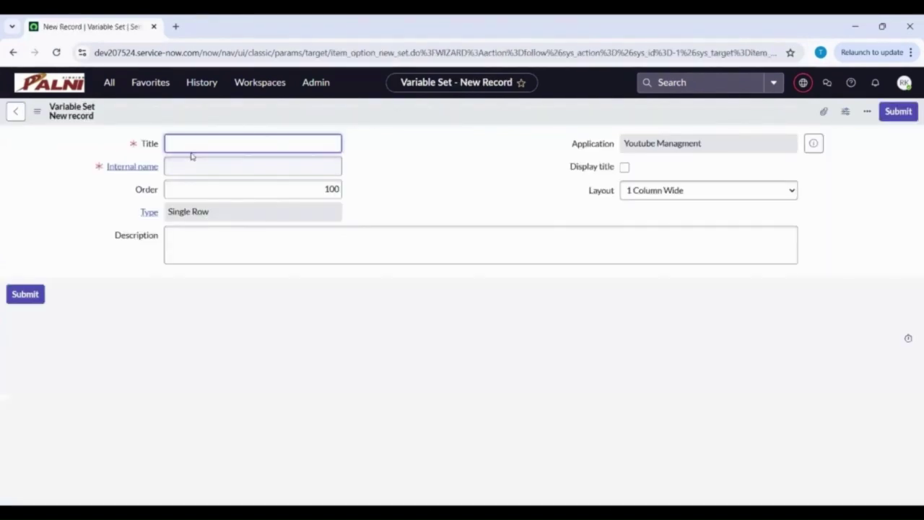
type("Laptop Request Variabl")
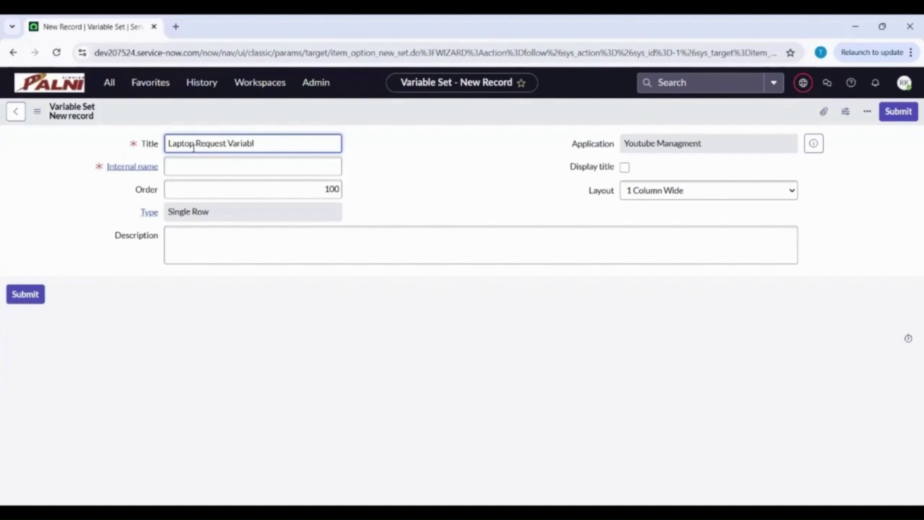
type("es")
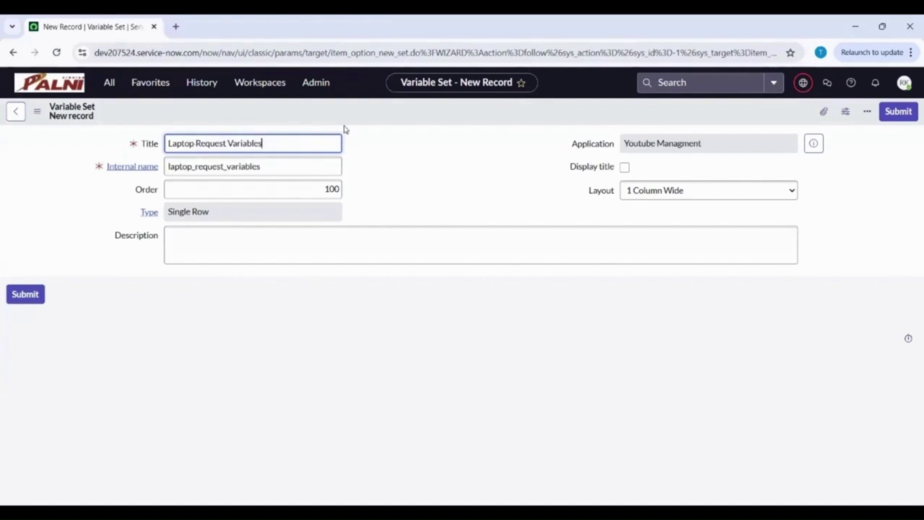
right_click(374, 123)
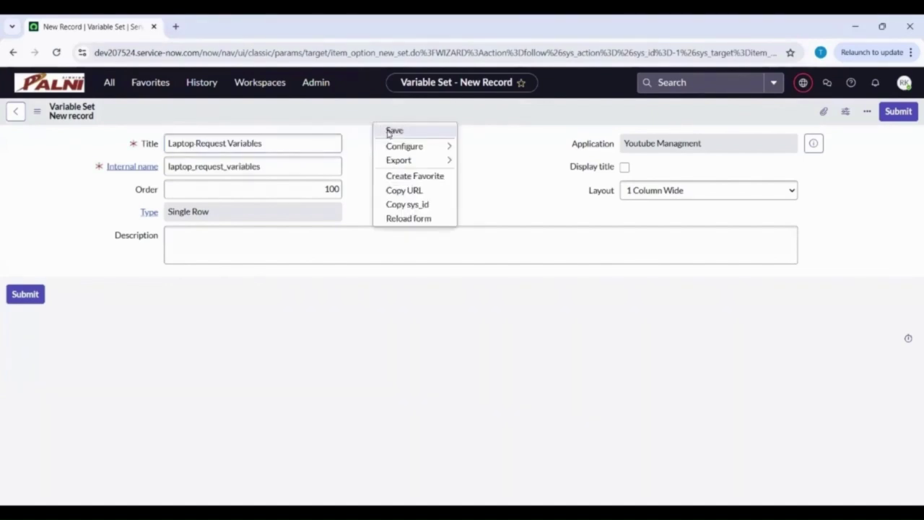
left_click(393, 131)
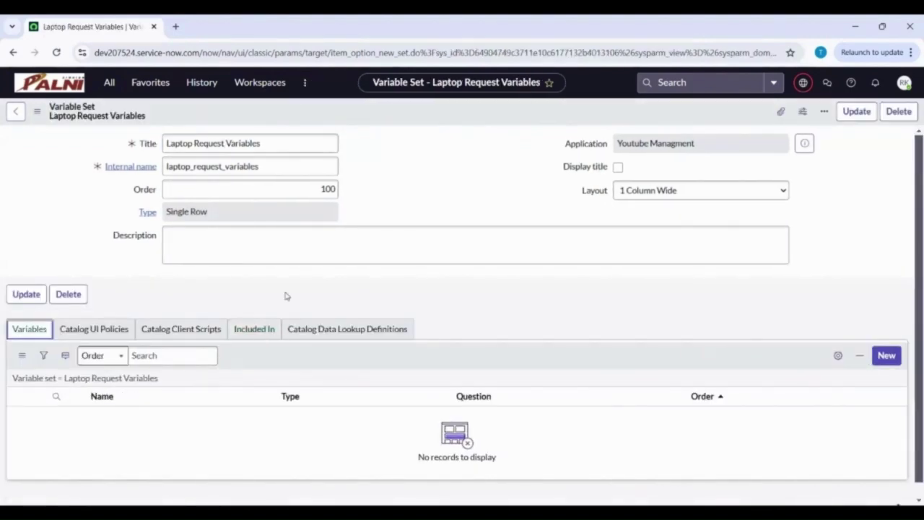
- Add a Single Line Text variable to the set with order 10 and the question "Specify the Operating System for the laptop"
left_click(889, 356)
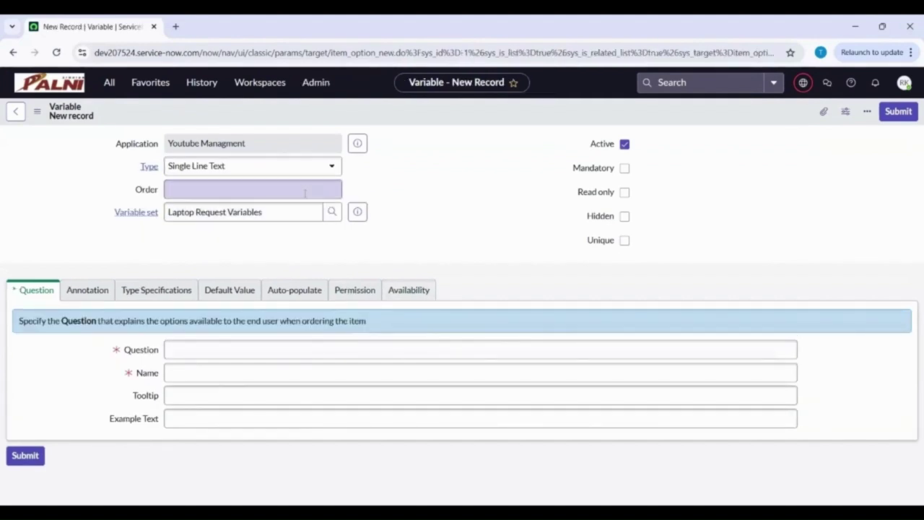
left_click(305, 190)
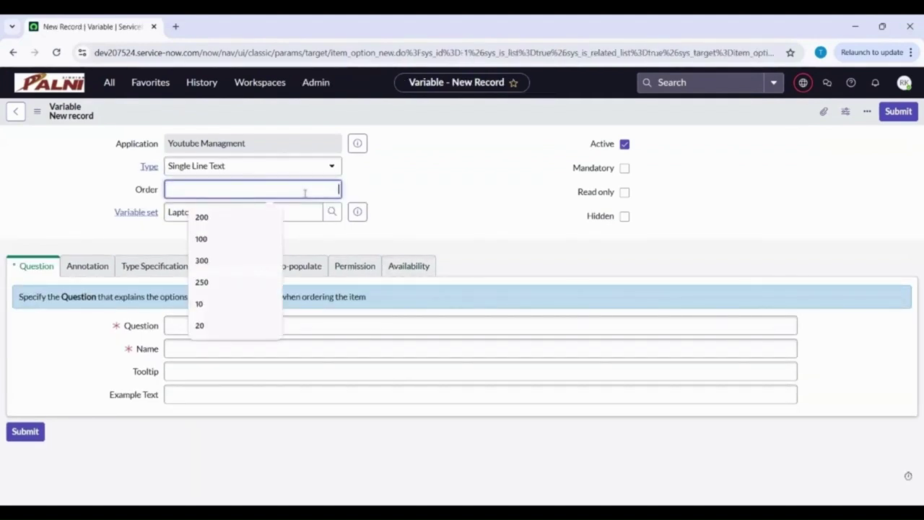
type("10")
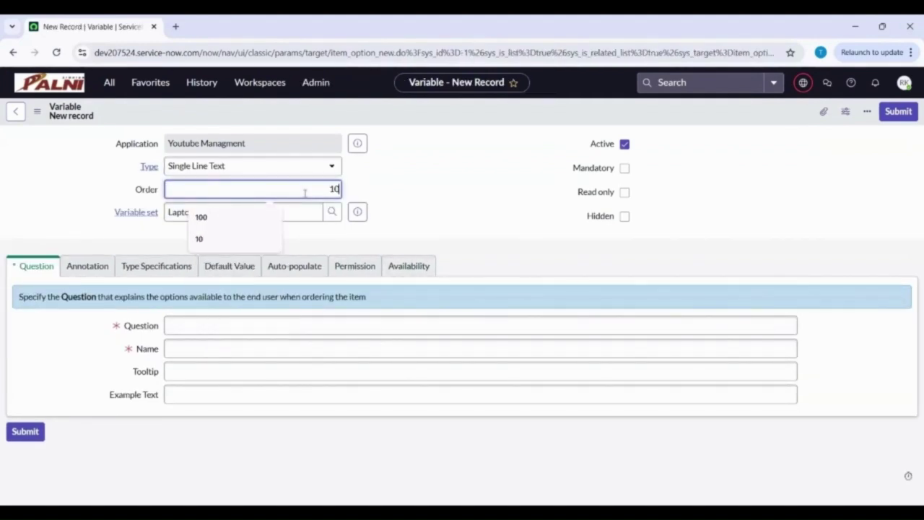
left_click(402, 191)
left_click(209, 325)
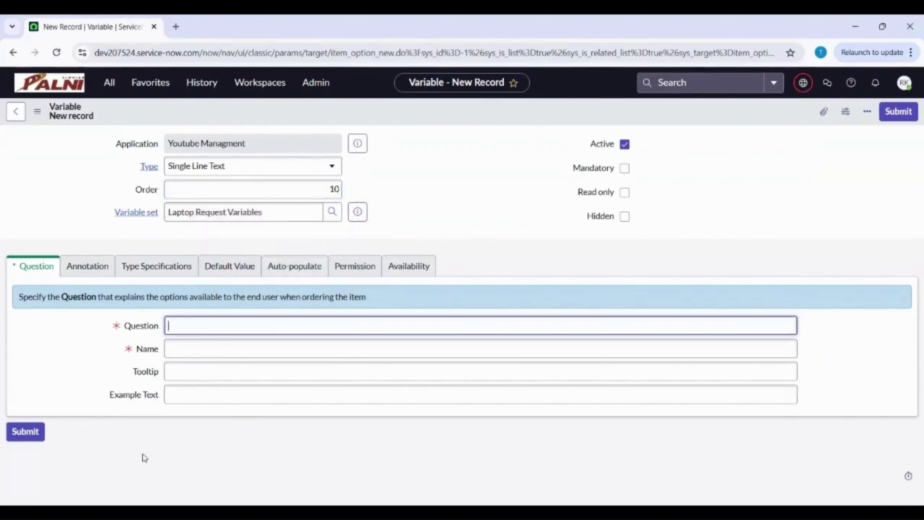
type("Specify the Operating System for the laptop")
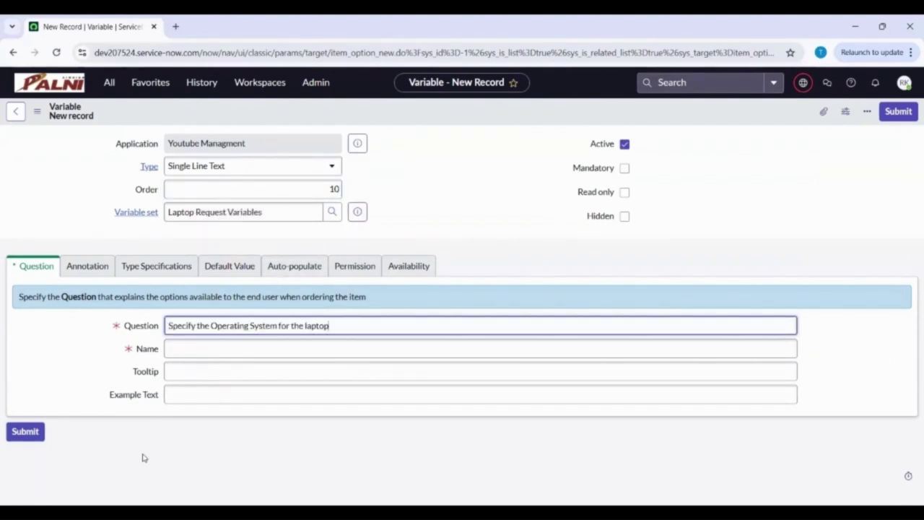
left_click(142, 457)
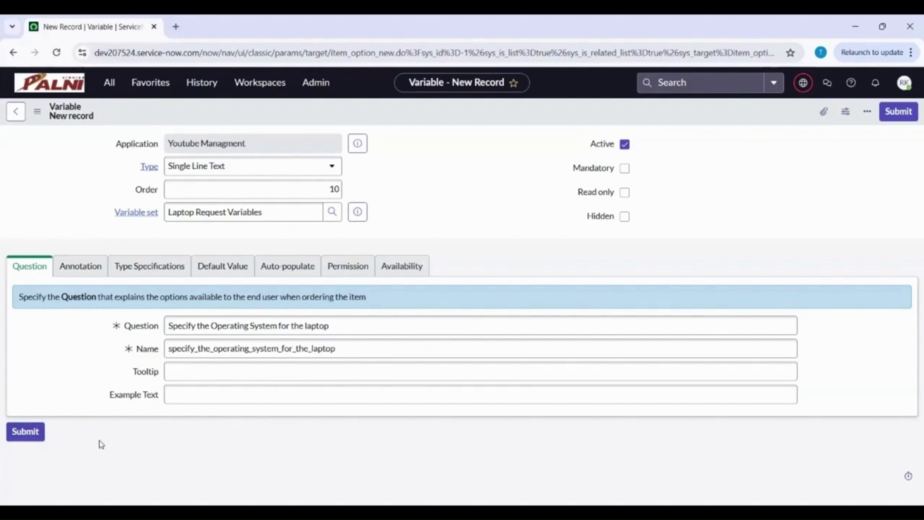
left_click(26, 436)
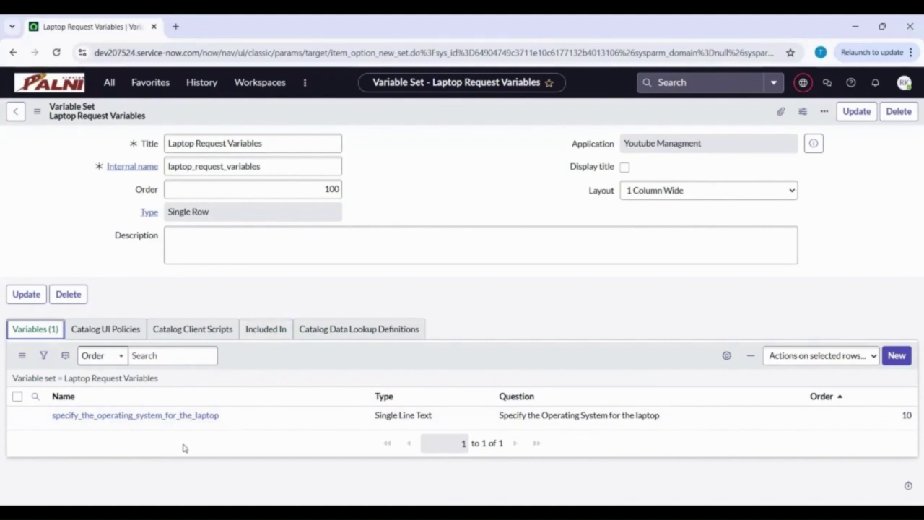
- Include the Laptop Request Variables set in the Loaner Laptop catalog item and save the membership
left_click(279, 331)
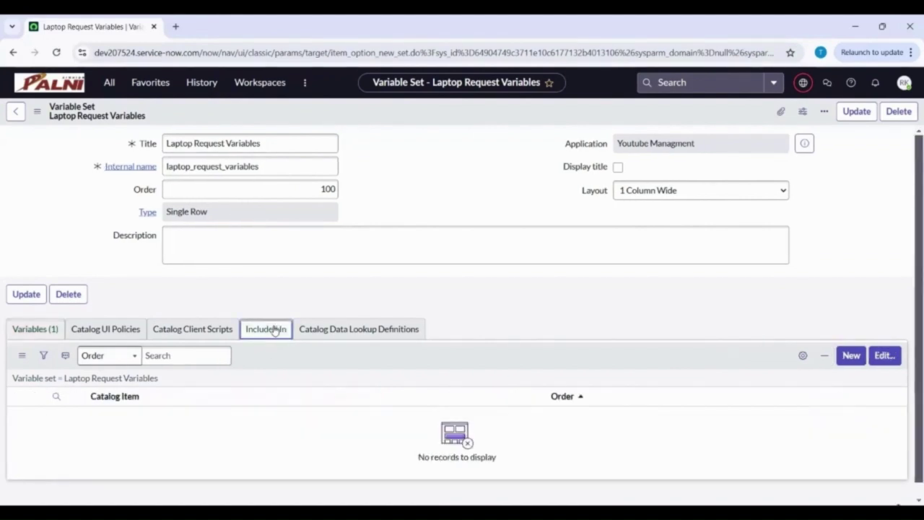
left_click(886, 354)
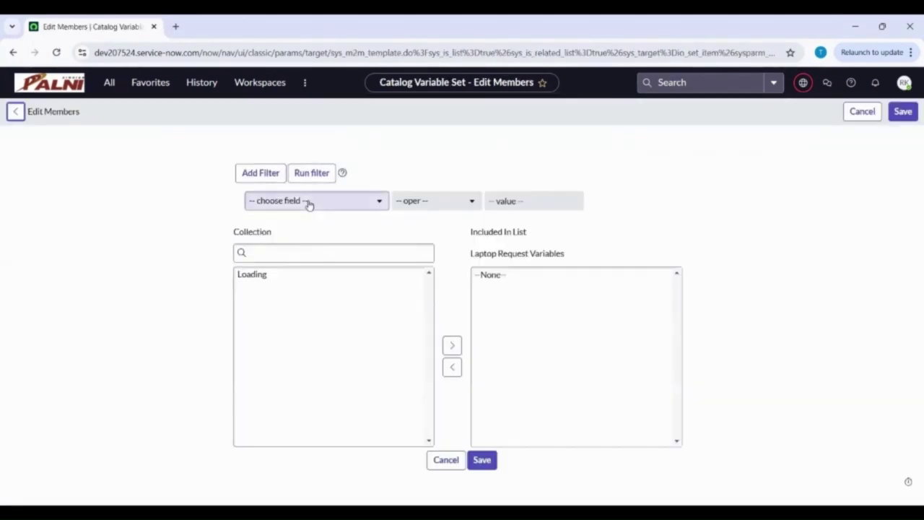
left_click(310, 253)
type("Loan")
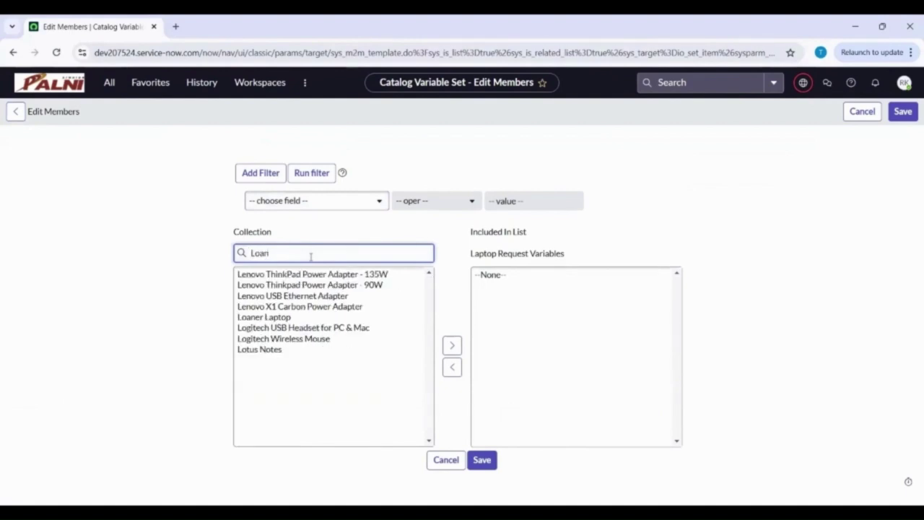
left_click(278, 274)
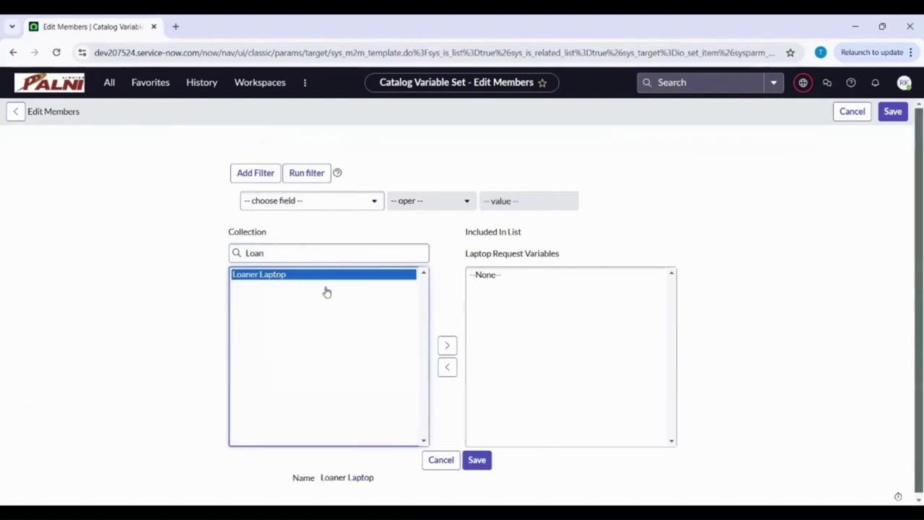
left_click(447, 345)
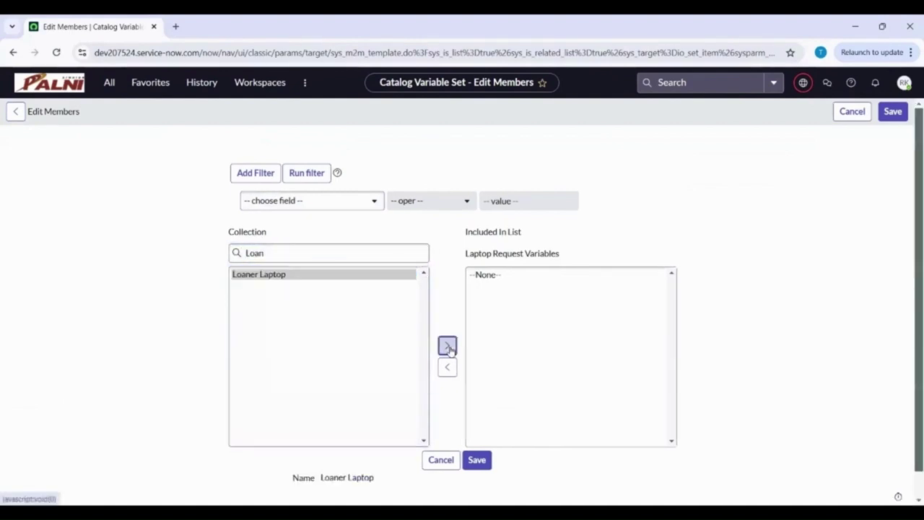
left_click(477, 460)
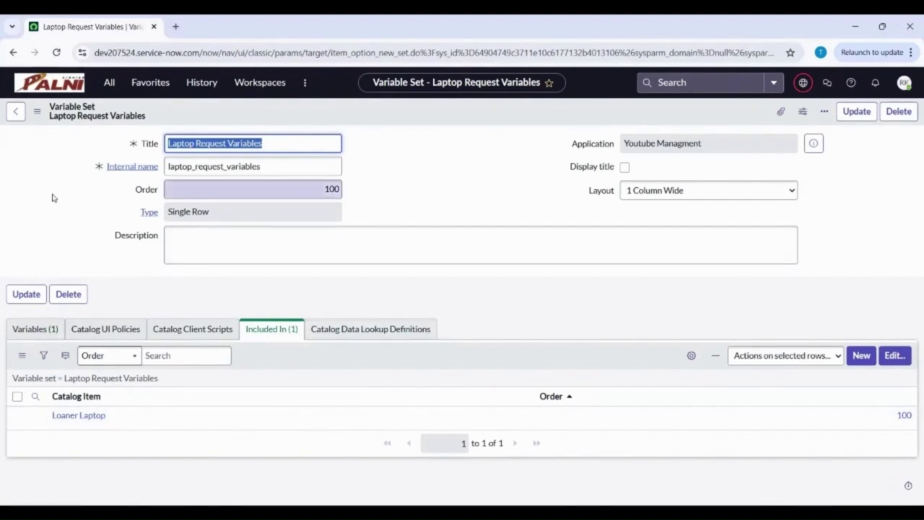
- Replace the navigator filter with a search for the service catalog and open the Service Catalog page
left_click(109, 84)
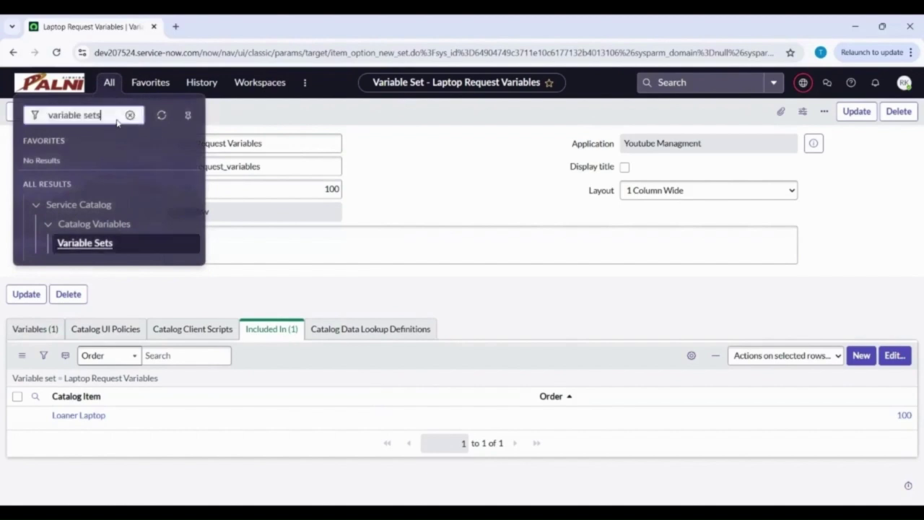
left_click(131, 116)
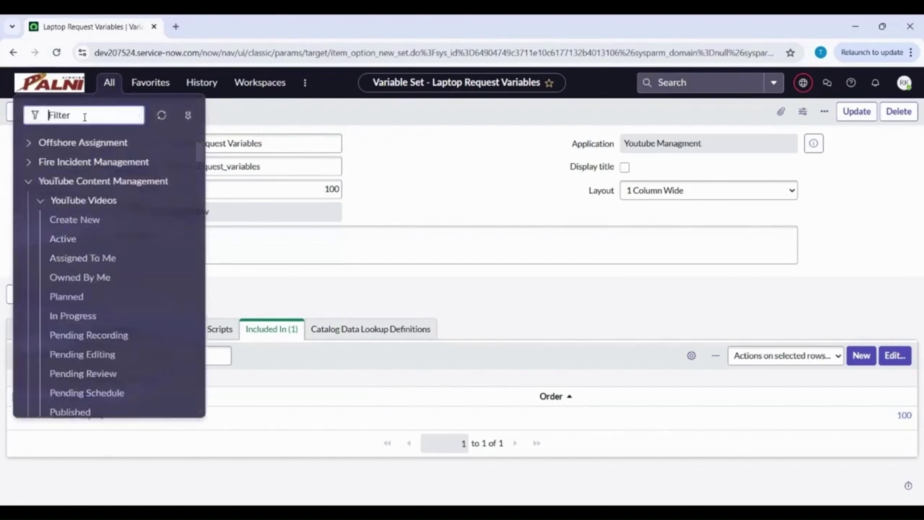
type("servi")
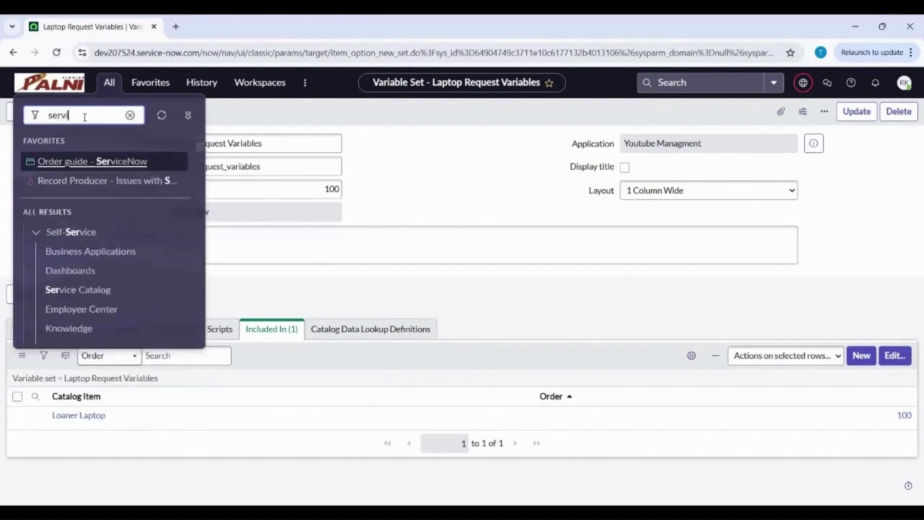
type("ce cata")
left_click(108, 228)
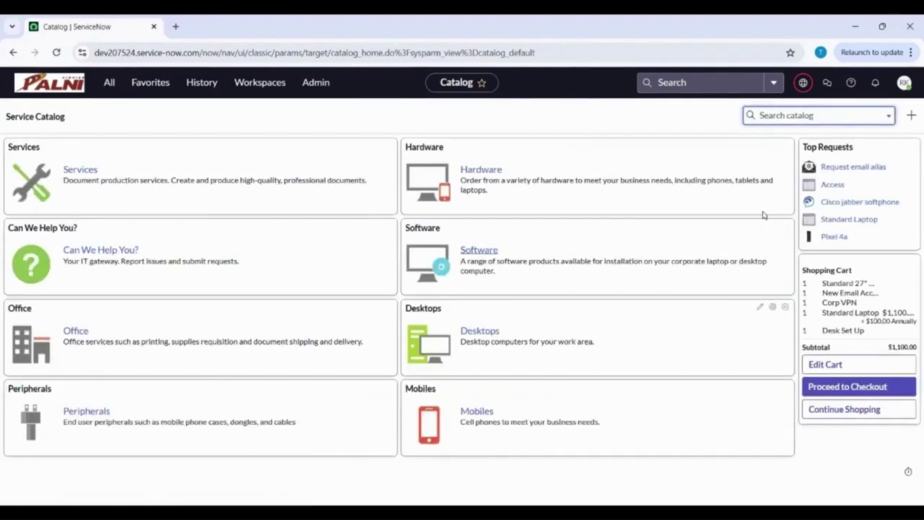
- Search the catalog for Loaner Laptop and open the item to check its operating system question
type("loaner")
left_click(791, 135)
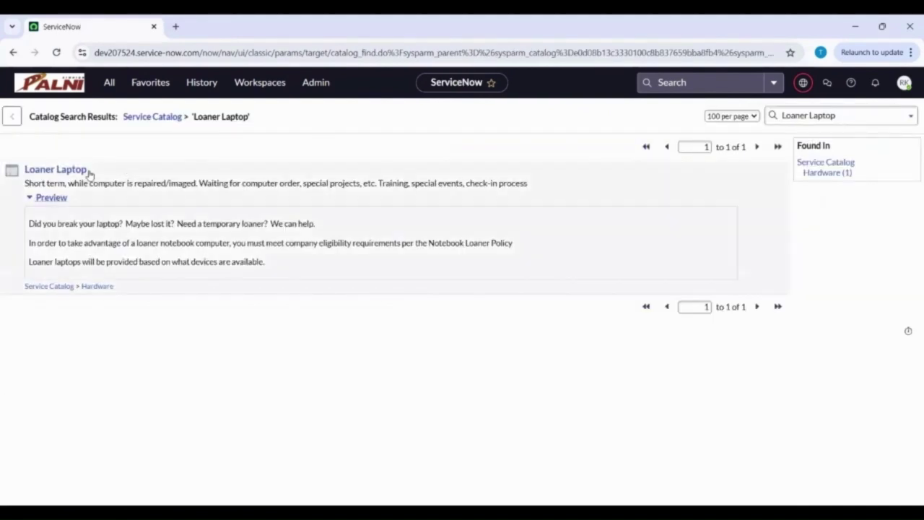
left_click(56, 169)
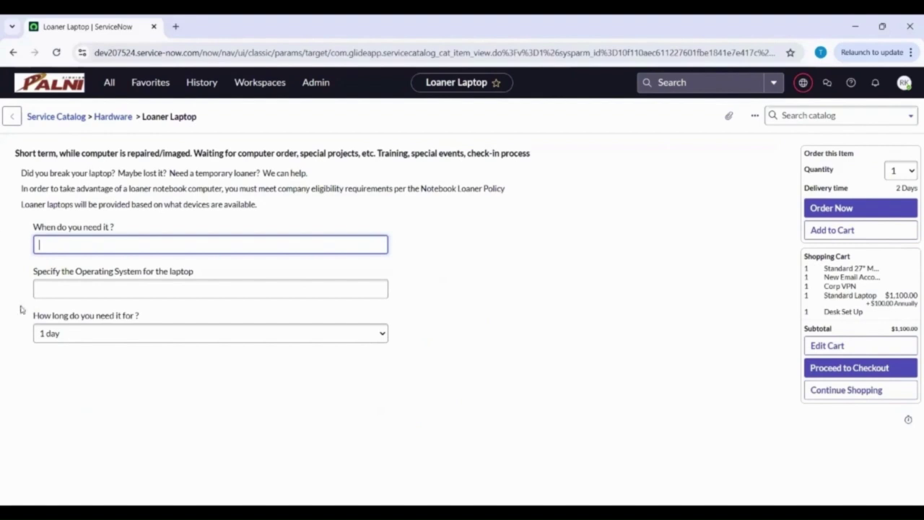
left_click(394, 286)
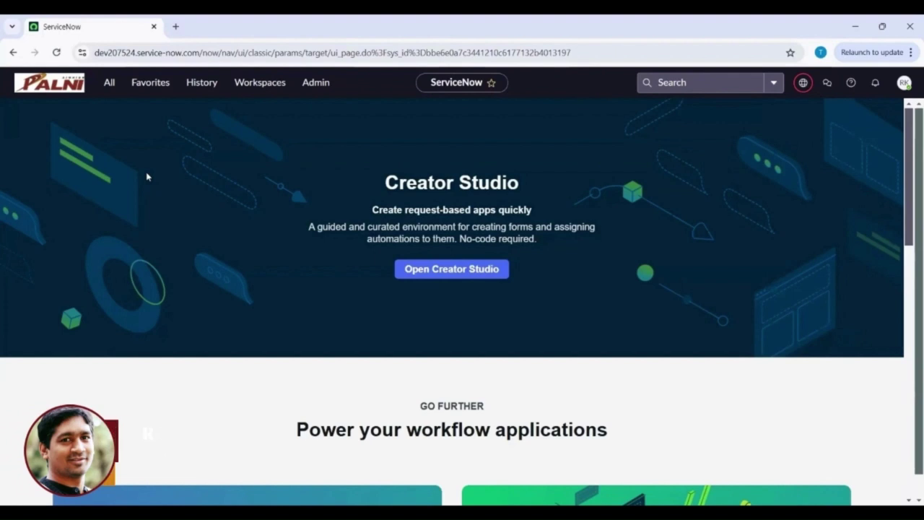
- From the home page, find and open the list of catalog variable sets
left_click(105, 91)
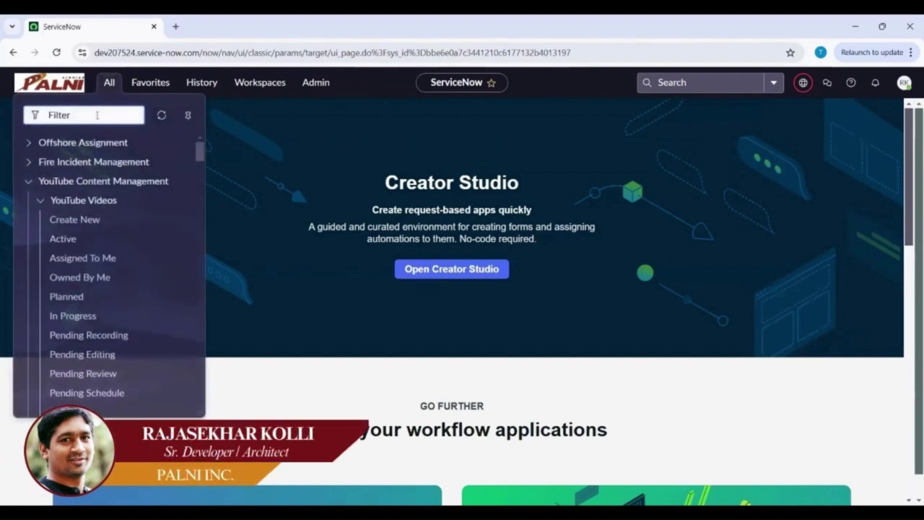
type("variable set")
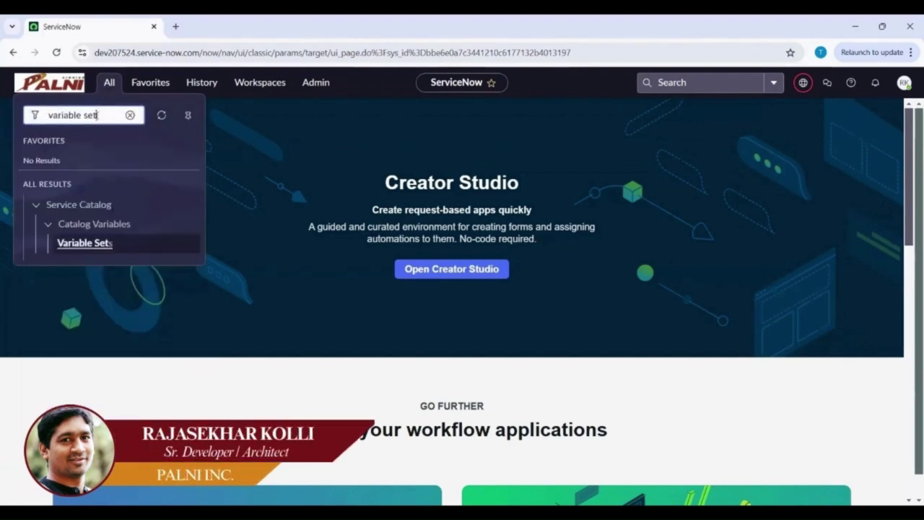
left_click(85, 243)
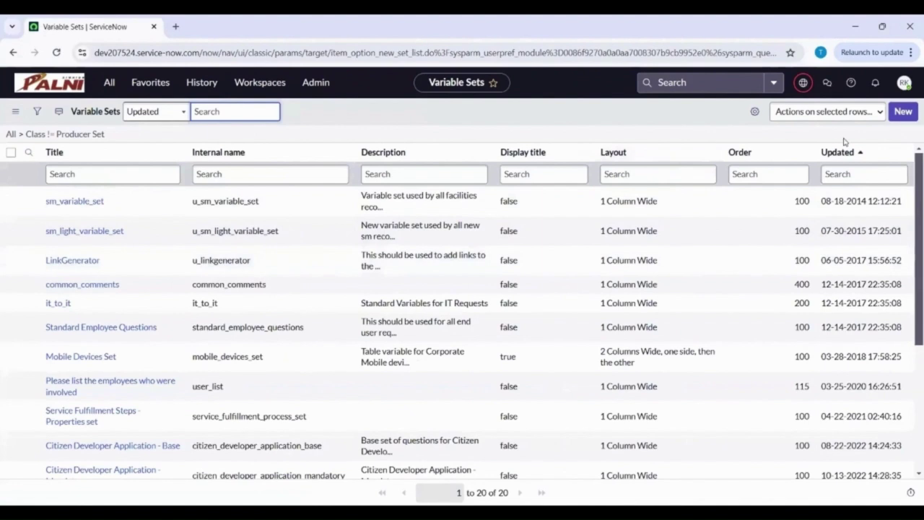
- Create a multi-row variable set titled "Software request variable" and save the record
left_click(904, 112)
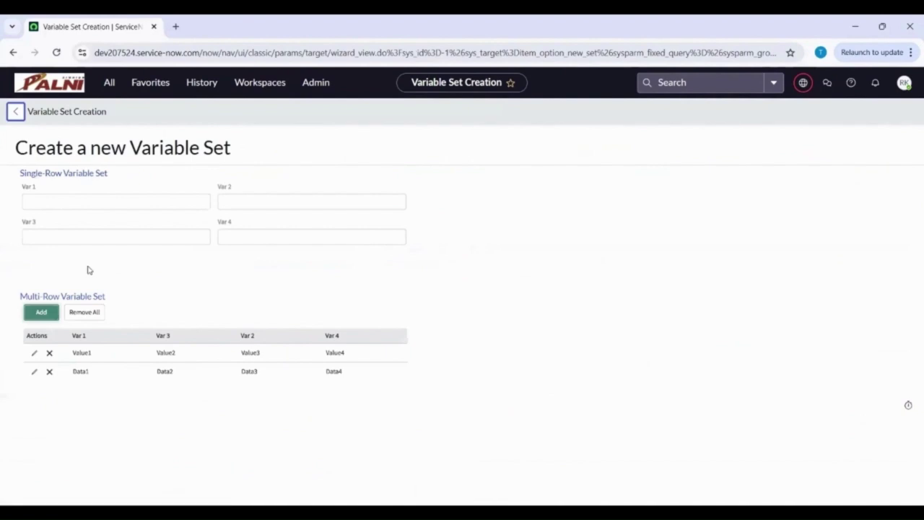
left_click(64, 299)
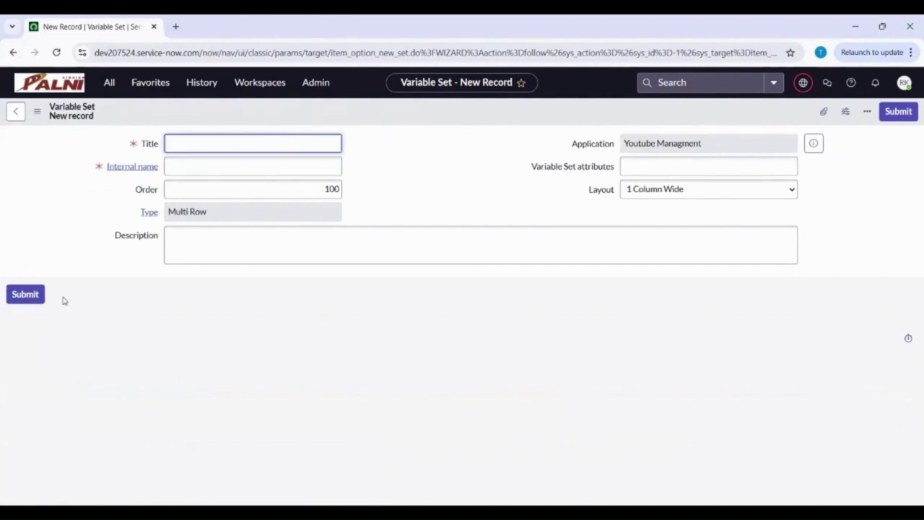
type("Software request vari")
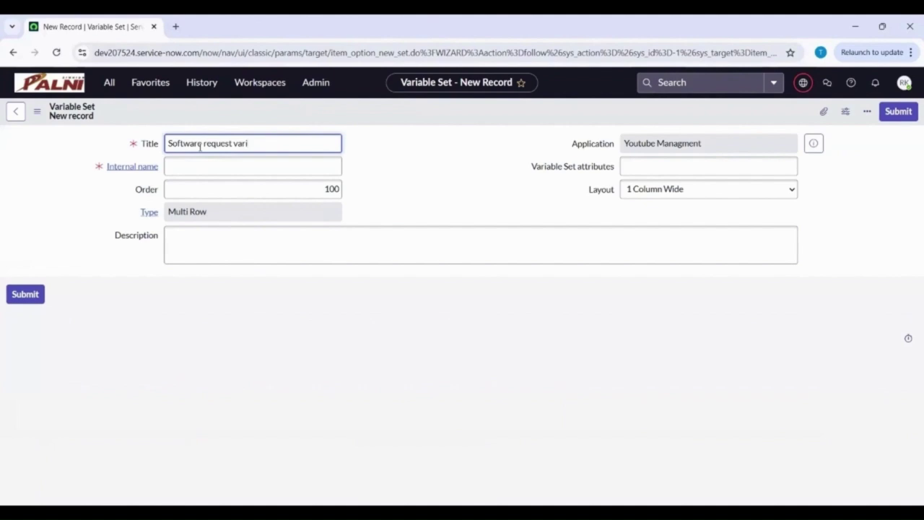
type("able")
left_click(374, 127)
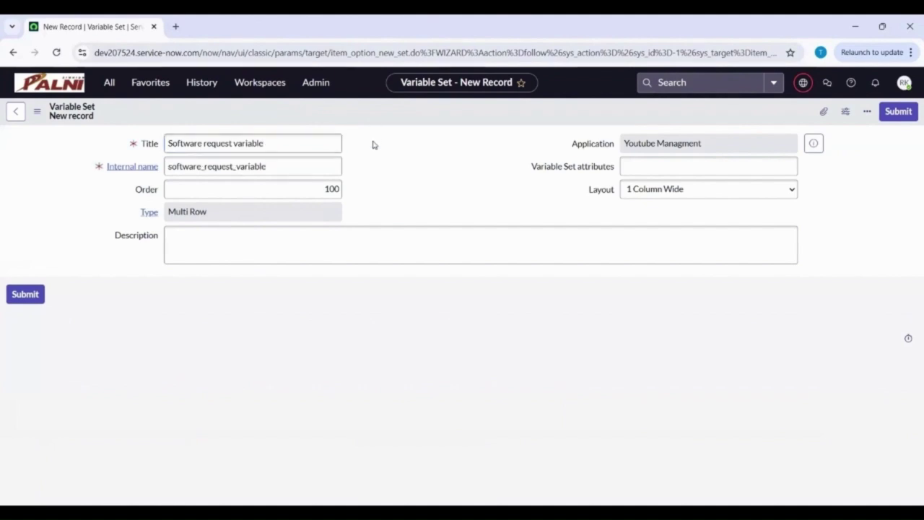
right_click(372, 109)
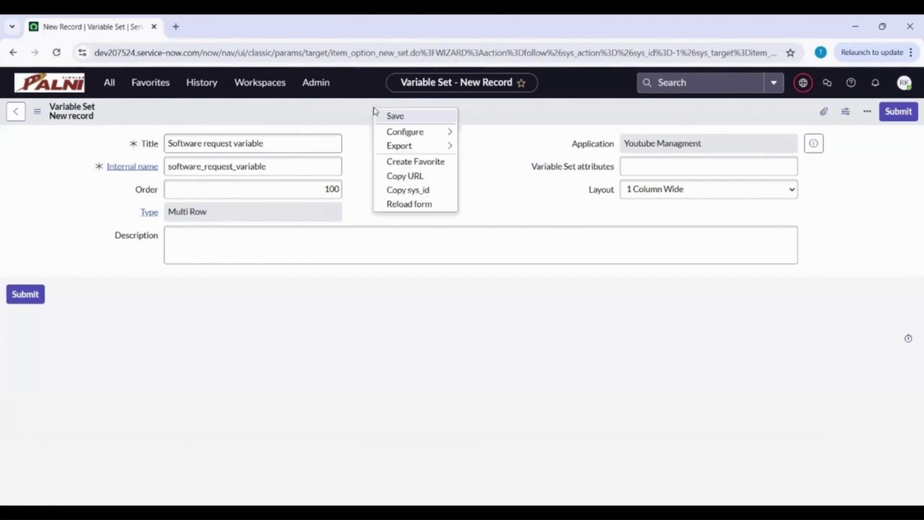
left_click(381, 118)
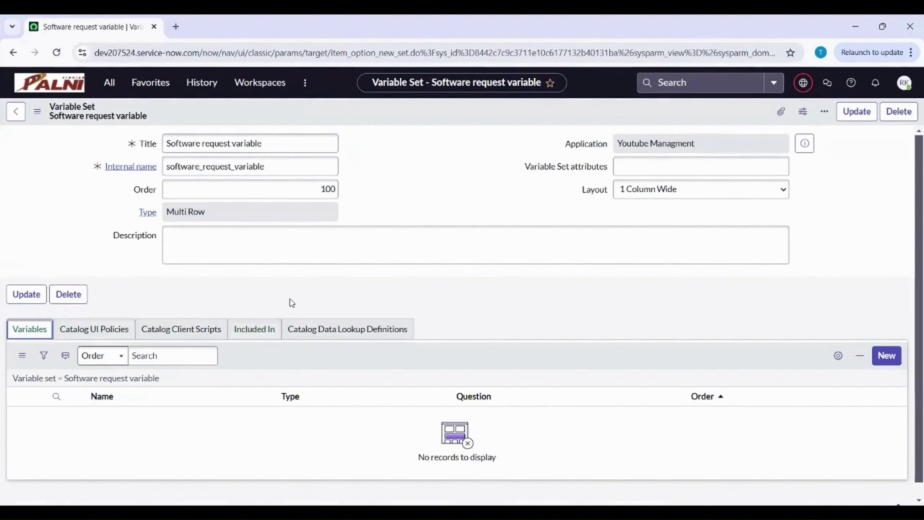
- Add a Single Line Text variable to the set with order 10 and the question "Specify the software name"
left_click(894, 359)
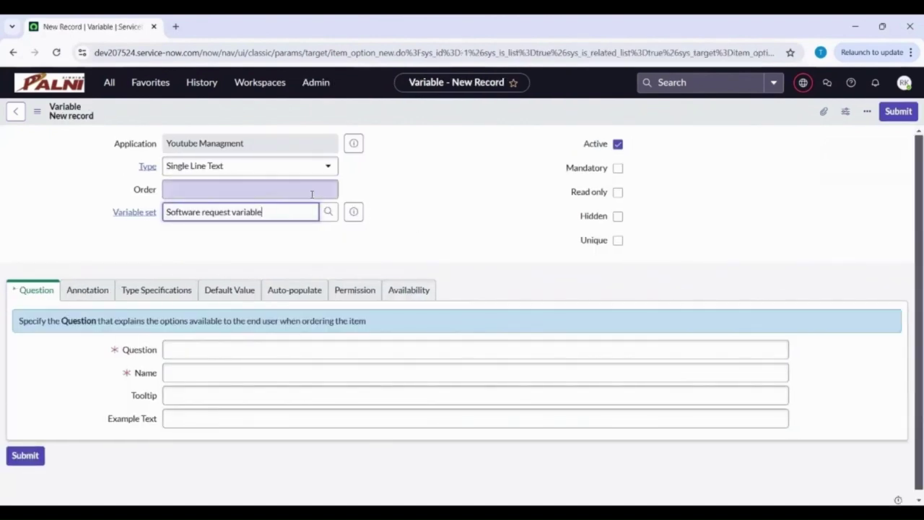
left_click(312, 194)
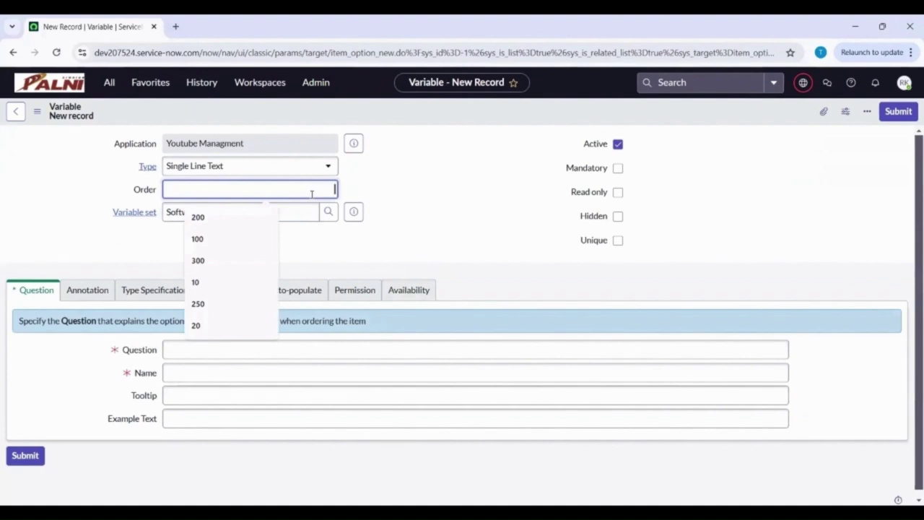
type("10")
left_click(436, 190)
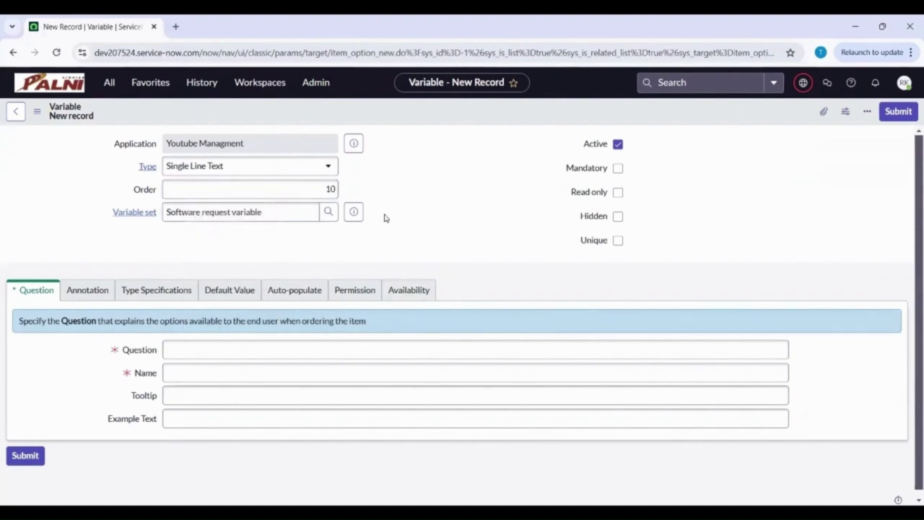
left_click(200, 354)
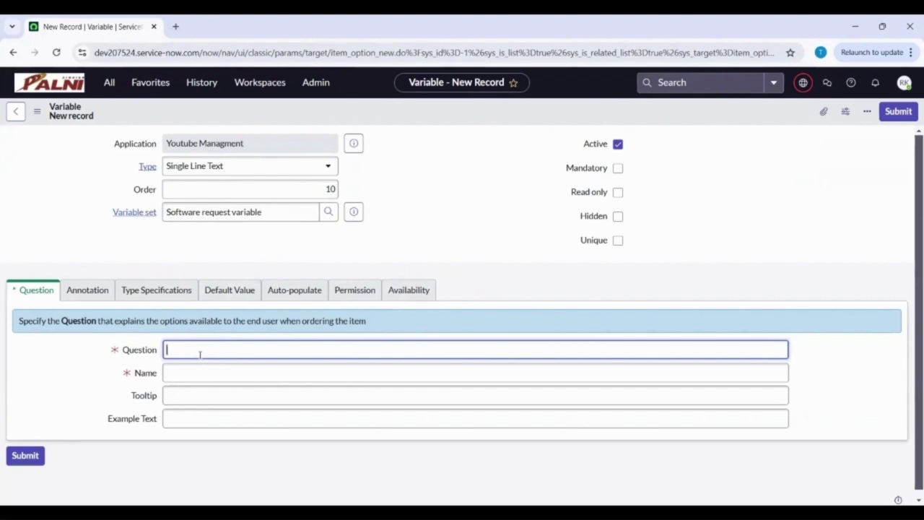
type("Specify the software name")
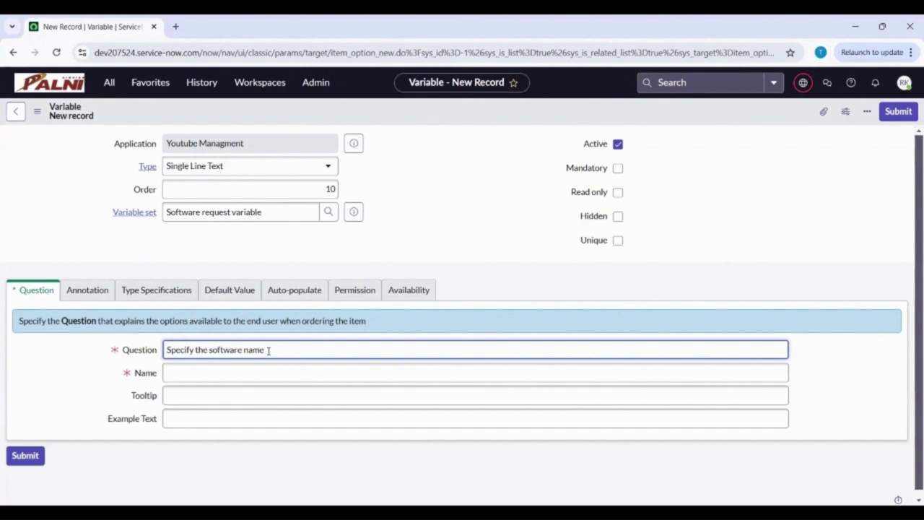
left_click(54, 394)
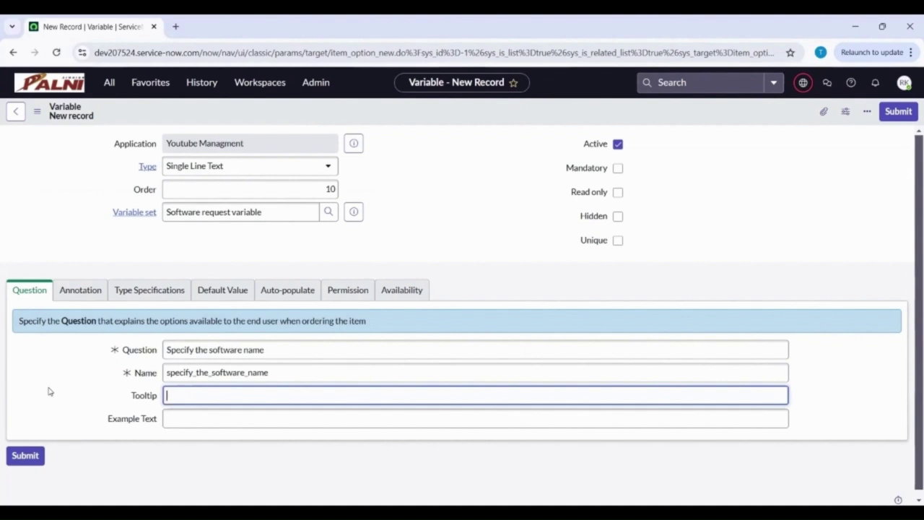
left_click(24, 453)
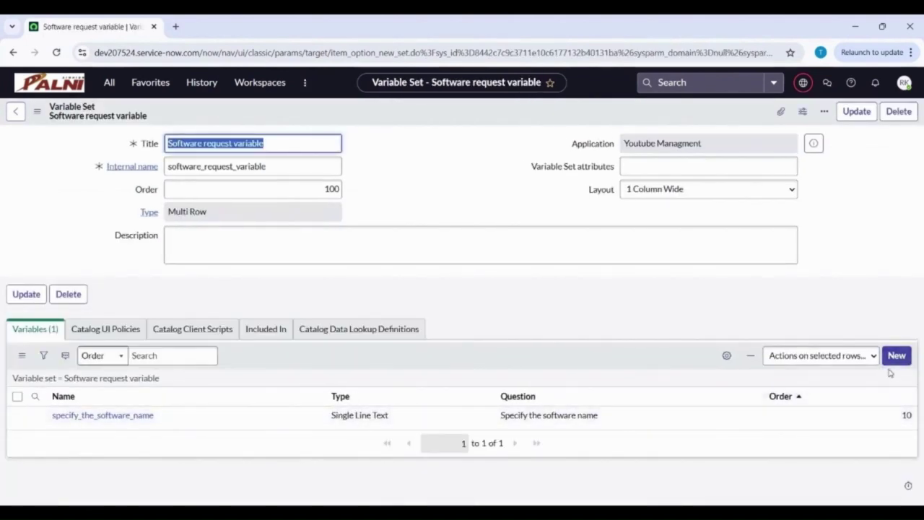
- Add a Date variable to the set with order 20 and the question "Software availability start date"
left_click(896, 357)
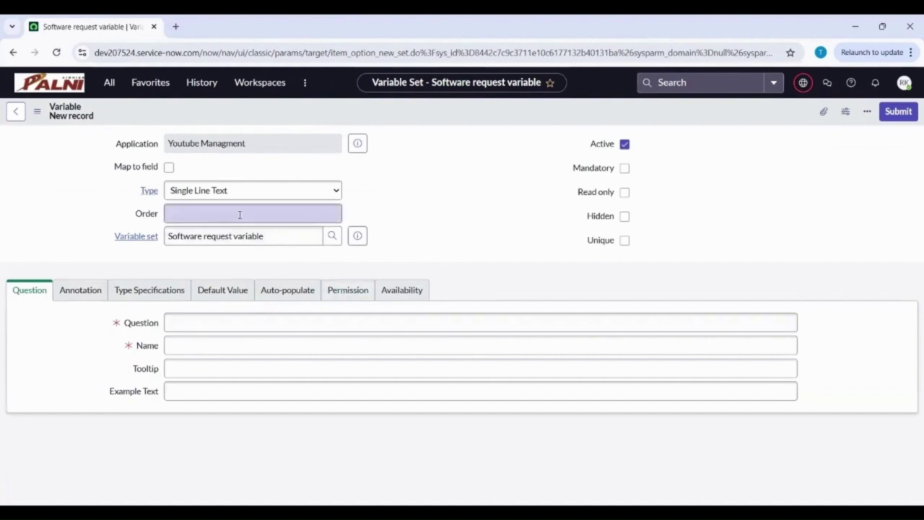
left_click(260, 192)
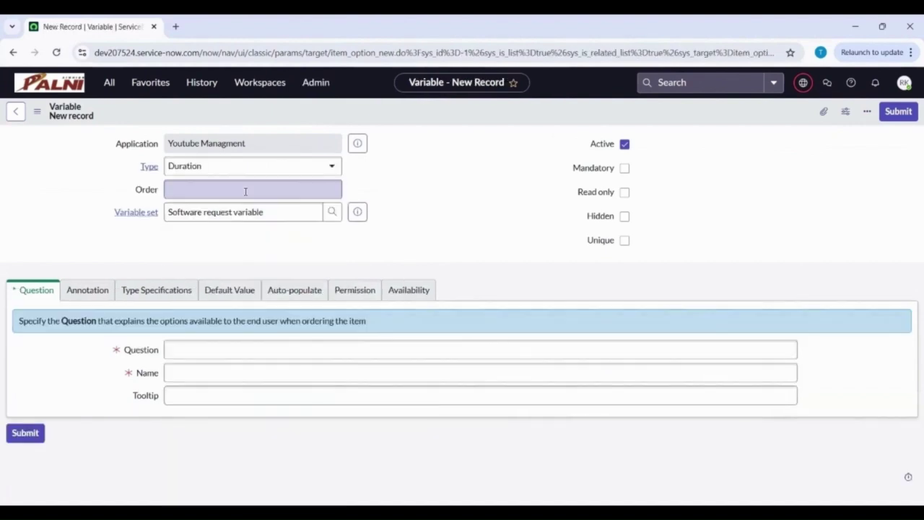
left_click(246, 192)
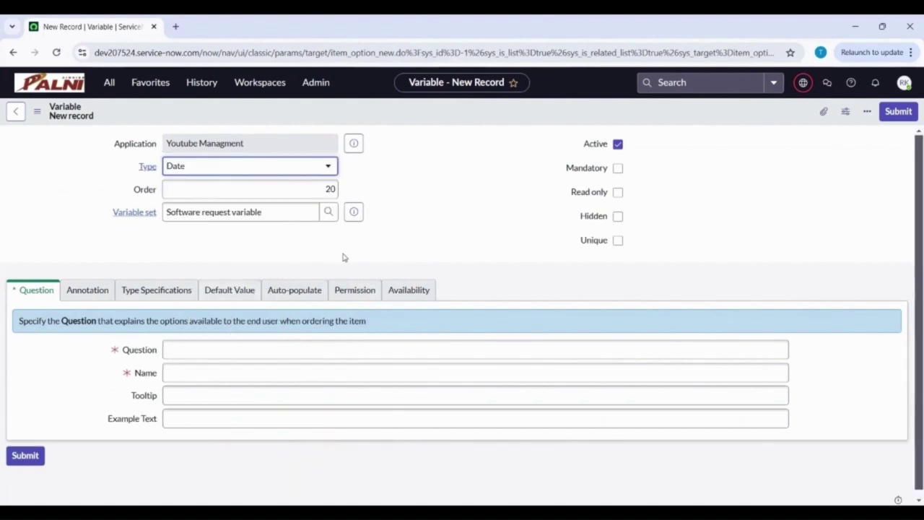
left_click(169, 350)
type("Software availability start date")
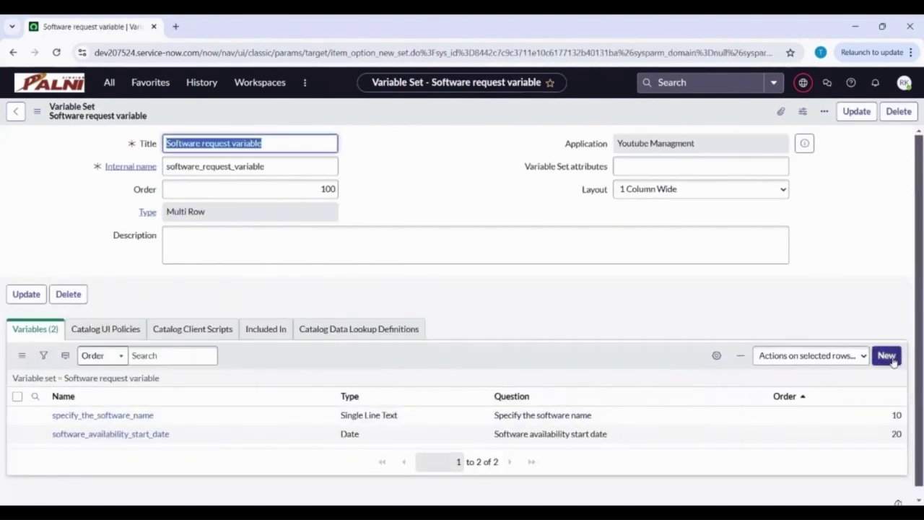
- Add another Date variable to the set with order 30 and the question "Software avalibility end date"
left_click(891, 355)
left_click(248, 191)
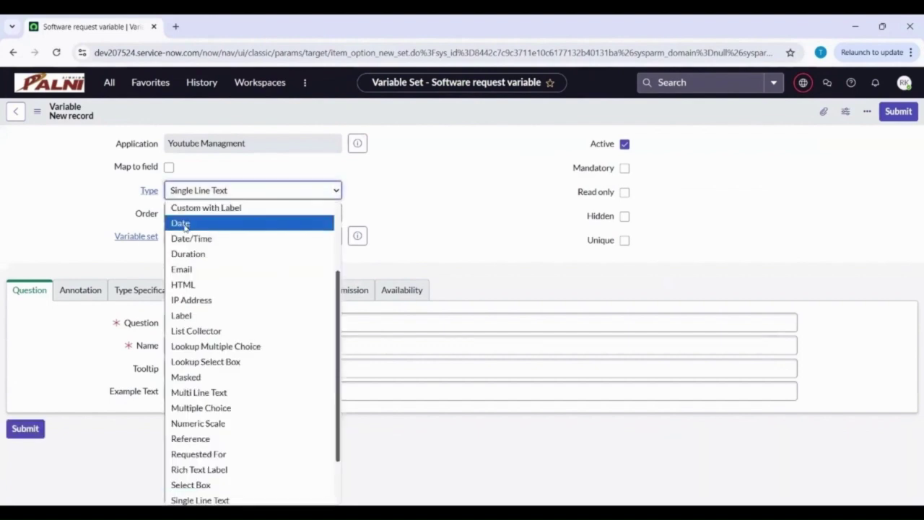
left_click(186, 223)
left_click(273, 190)
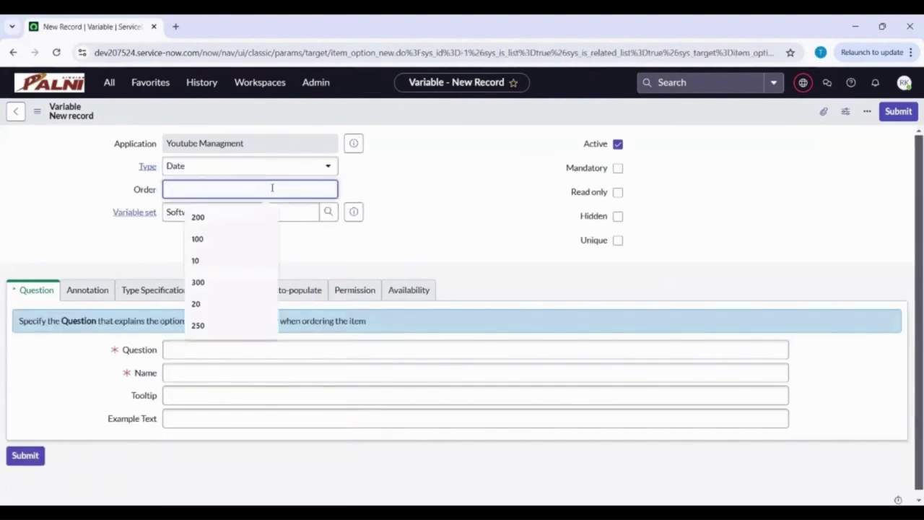
type("30")
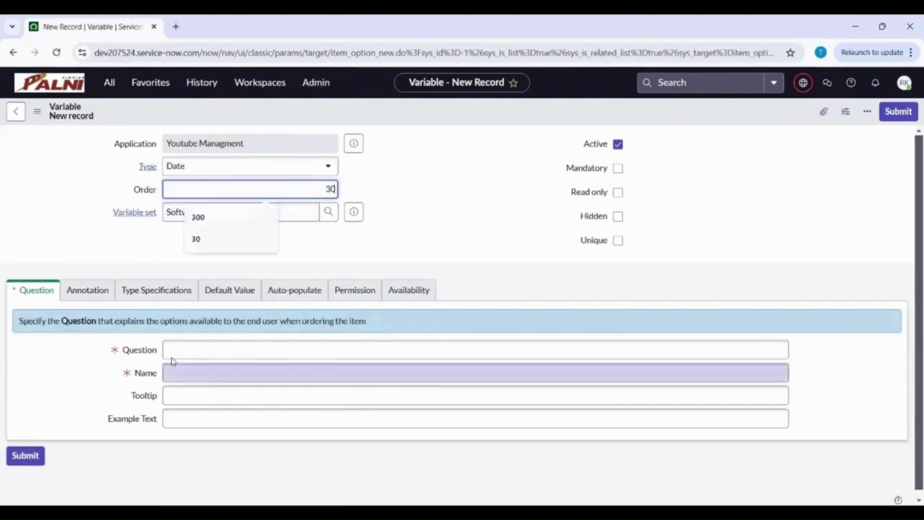
left_click(217, 348)
type("Software avalibility end date")
left_click(42, 419)
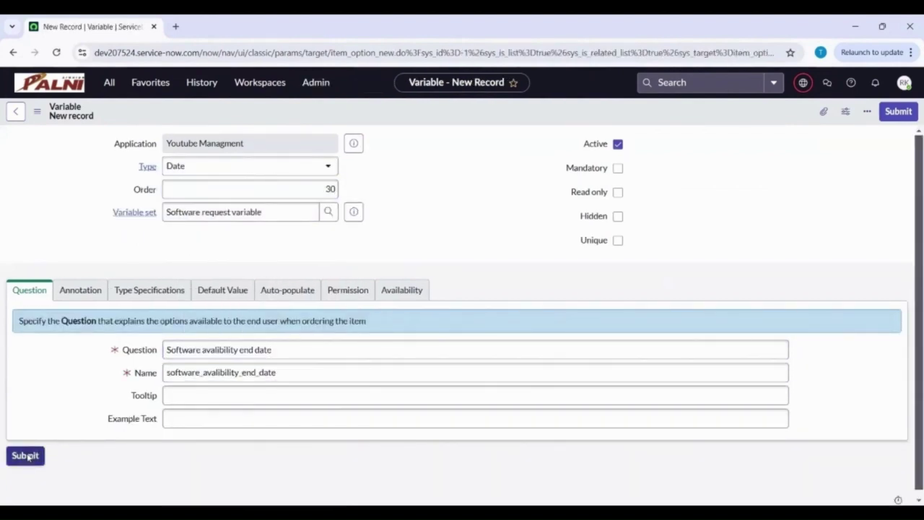
left_click(25, 456)
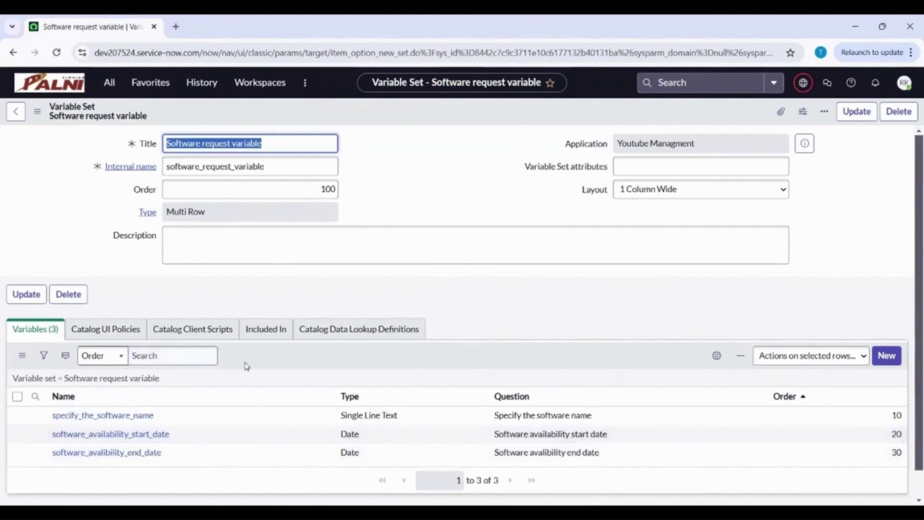
- Include the Software request variable set in the Loaner Laptop catalog item and save the membership
left_click(269, 331)
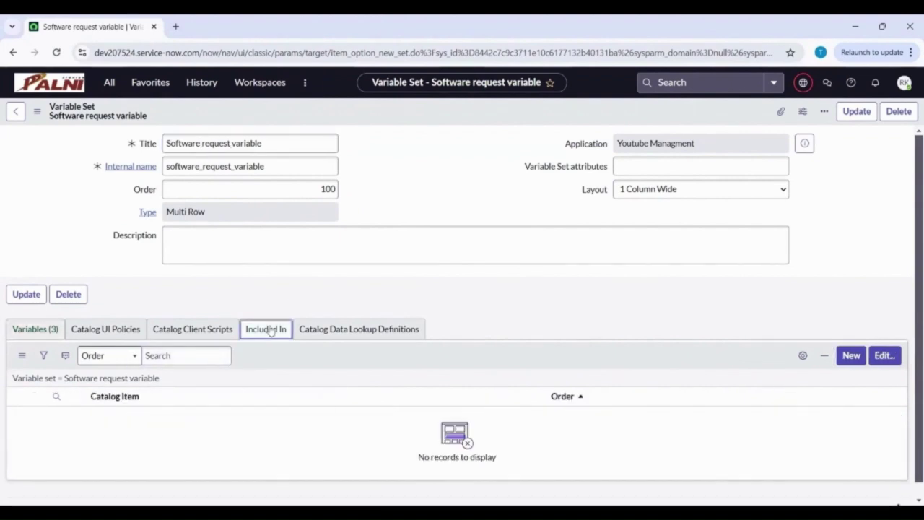
left_click(887, 357)
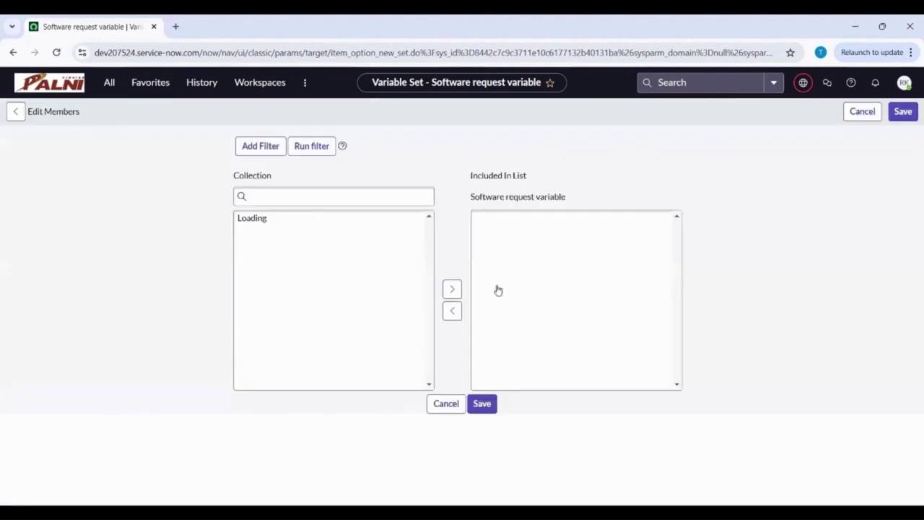
left_click(273, 257)
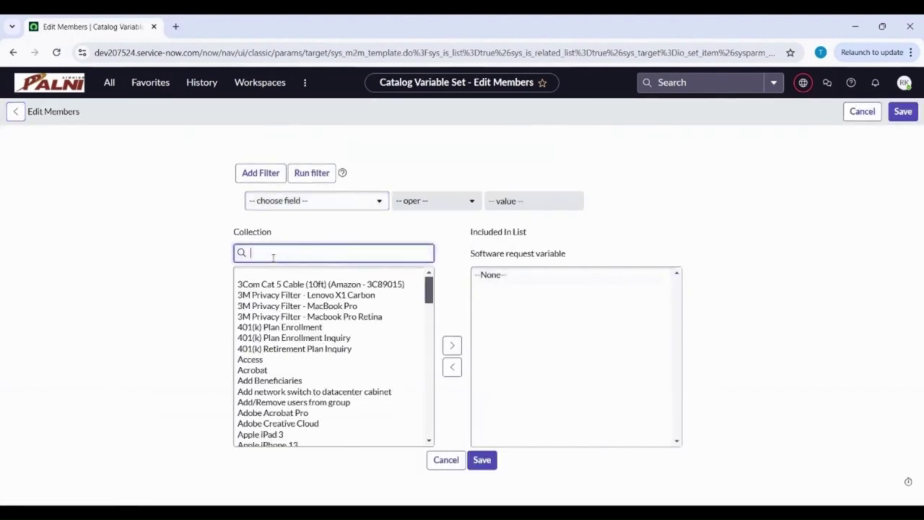
type("loan")
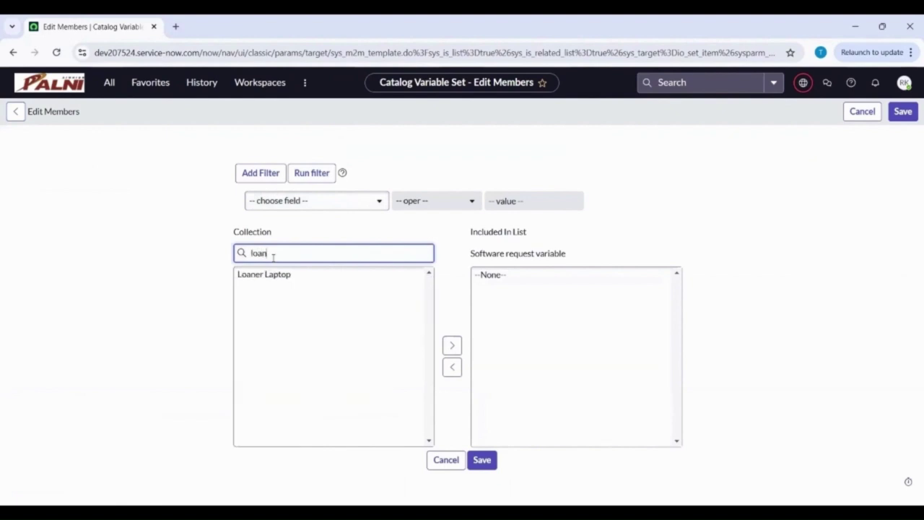
left_click(275, 275)
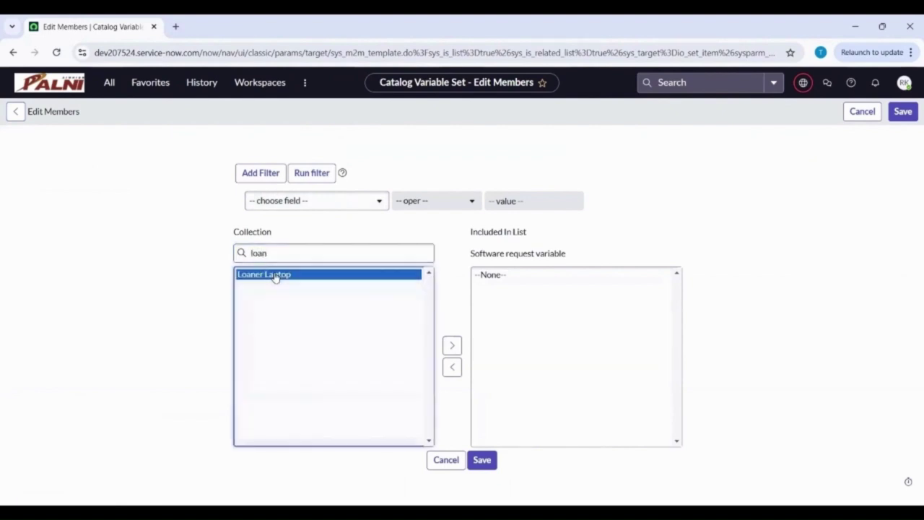
left_click(448, 347)
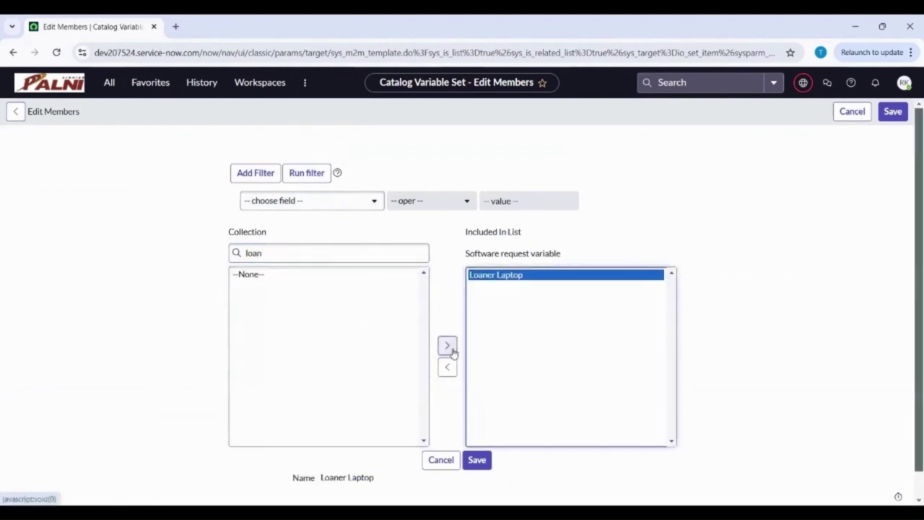
left_click(478, 460)
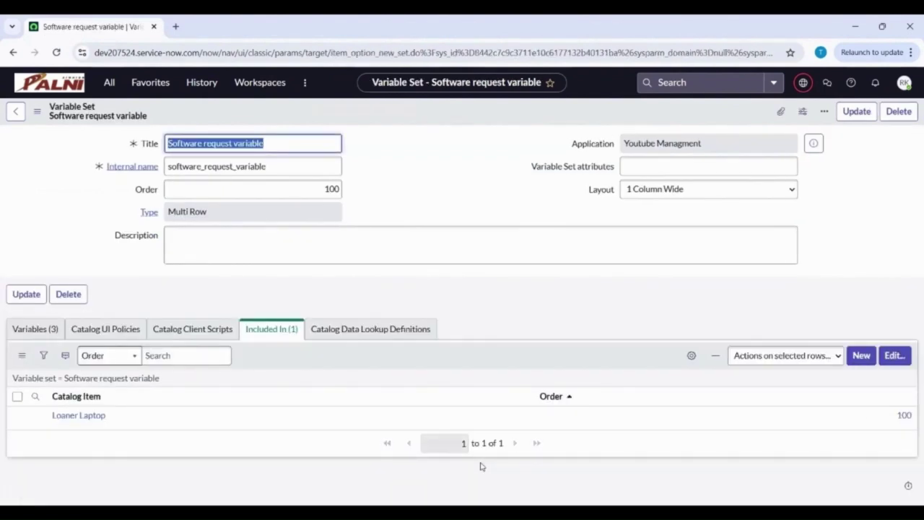
- Filter the navigator for "catal" and open the self-service Service Catalog page
left_click(109, 82)
left_click(130, 115)
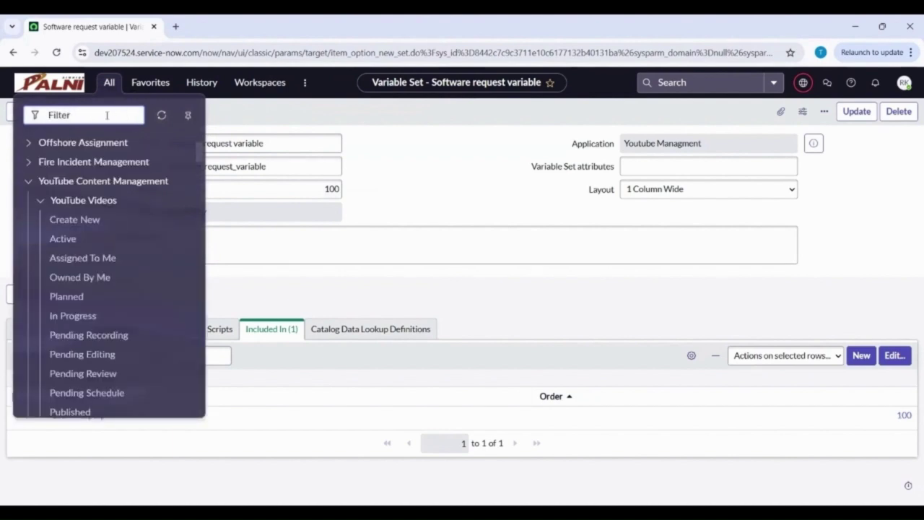
type("catal")
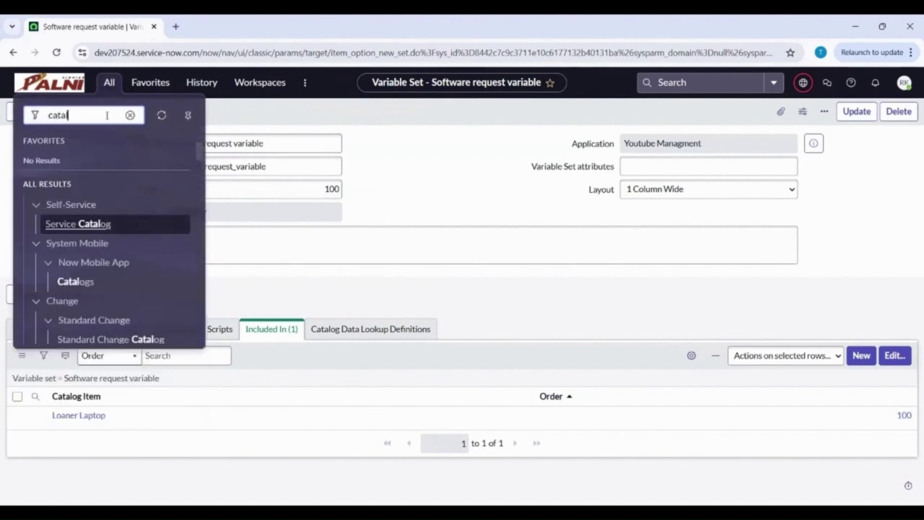
left_click(92, 226)
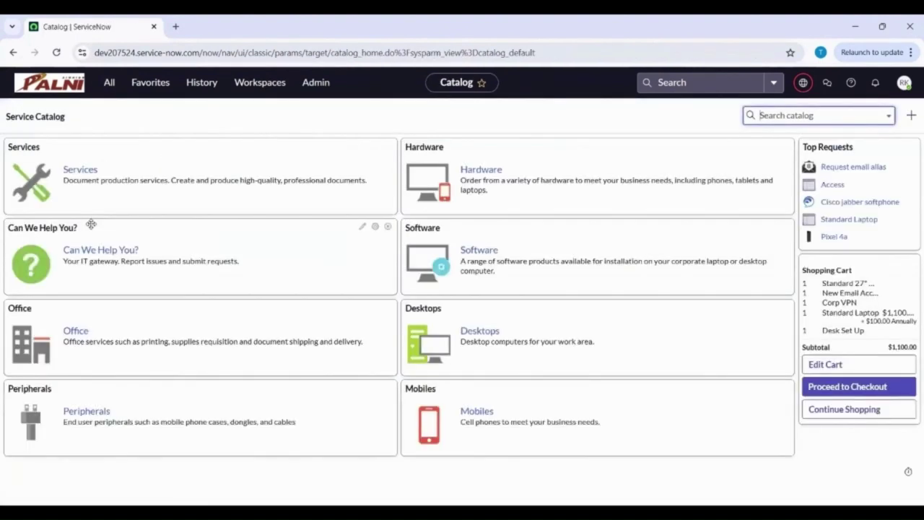
- Search the service catalog for Loaner Laptop and open the item's order form
left_click(794, 115)
type("loaner")
left_click(780, 137)
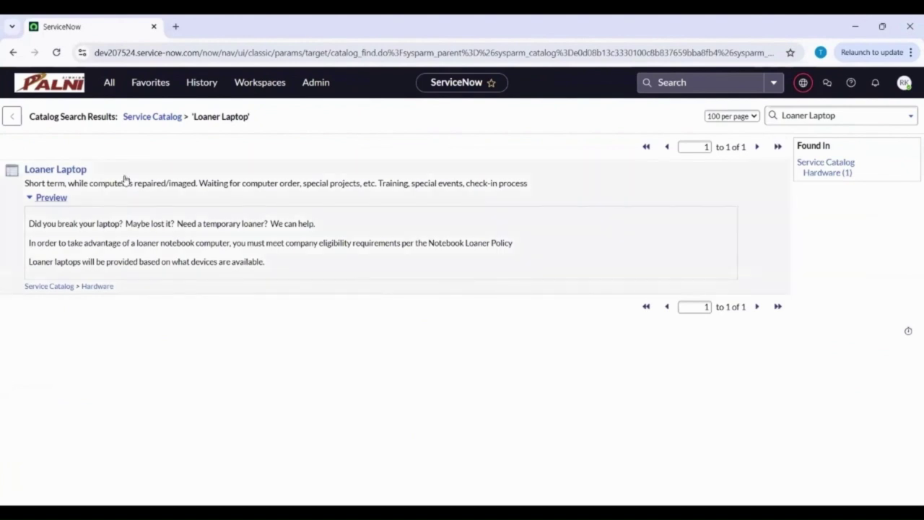
left_click(65, 176)
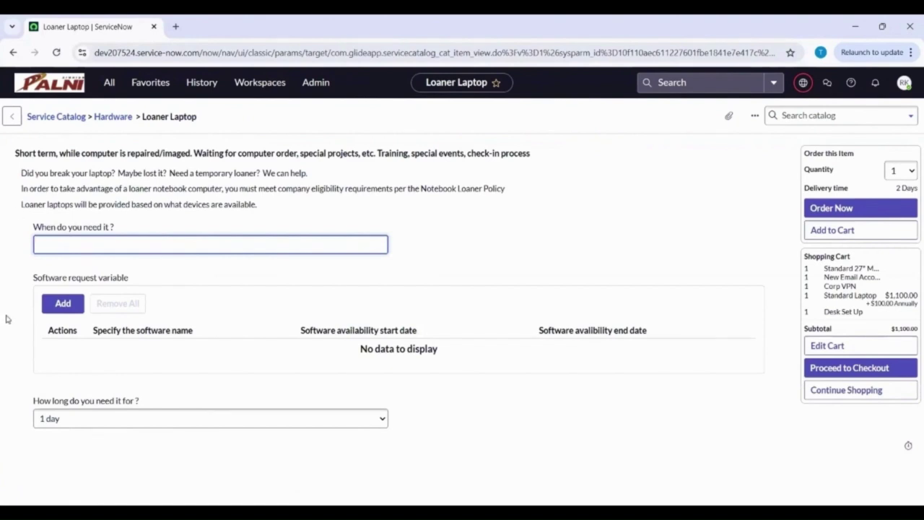
- Add a software request row for "word" with start date 11-09-2024 and end date 12-26-2024
left_click(57, 306)
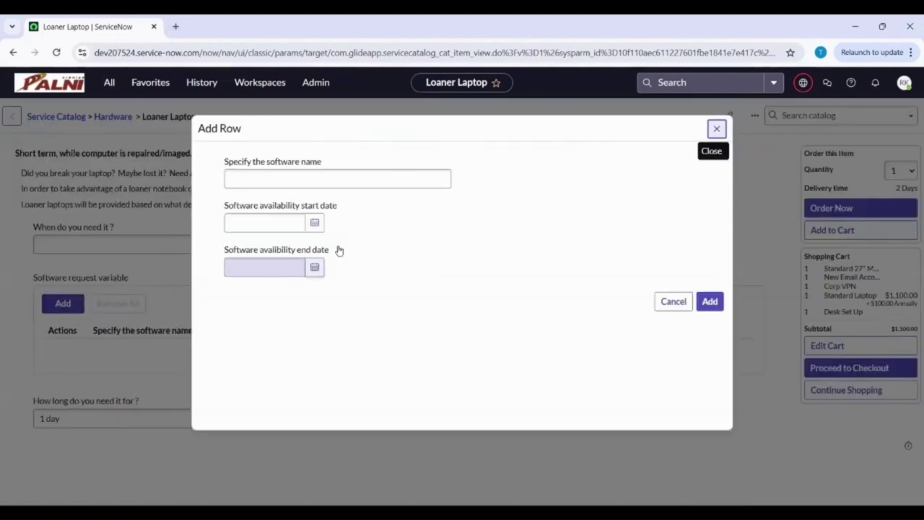
left_click(269, 180)
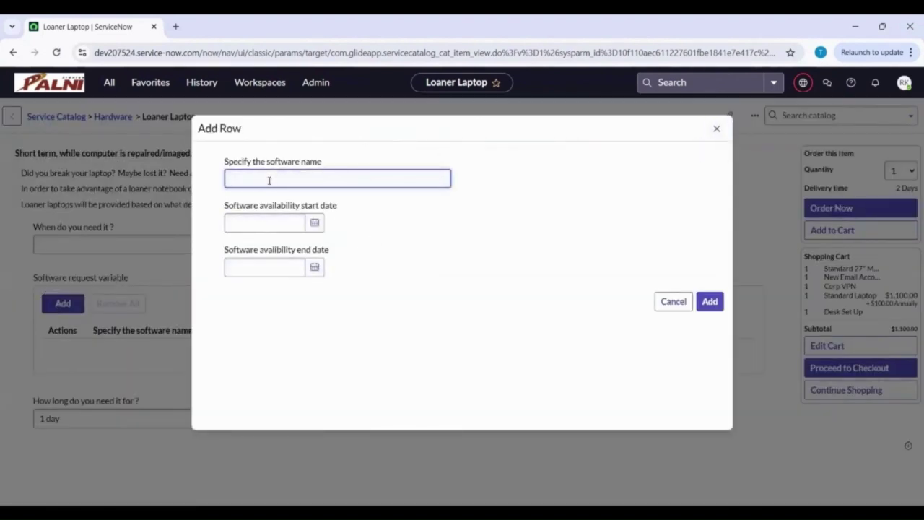
type("word")
left_click(314, 225)
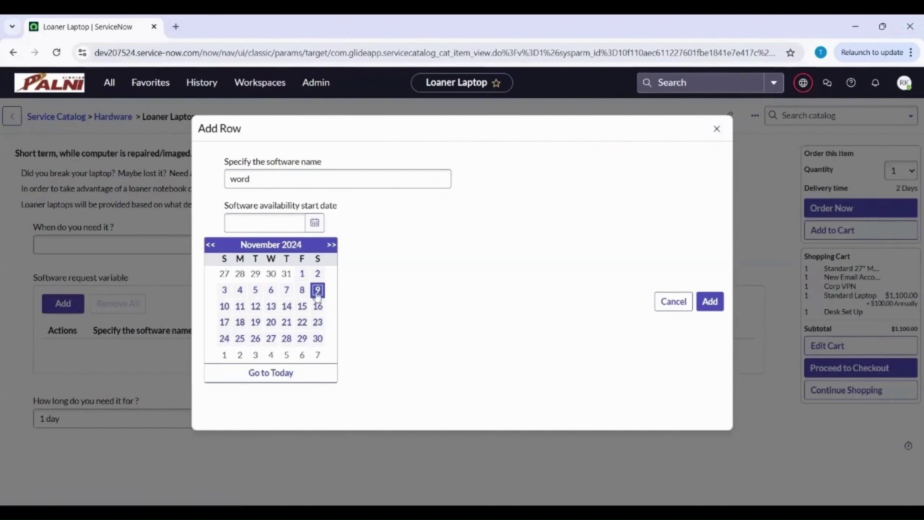
left_click(317, 292)
left_click(312, 267)
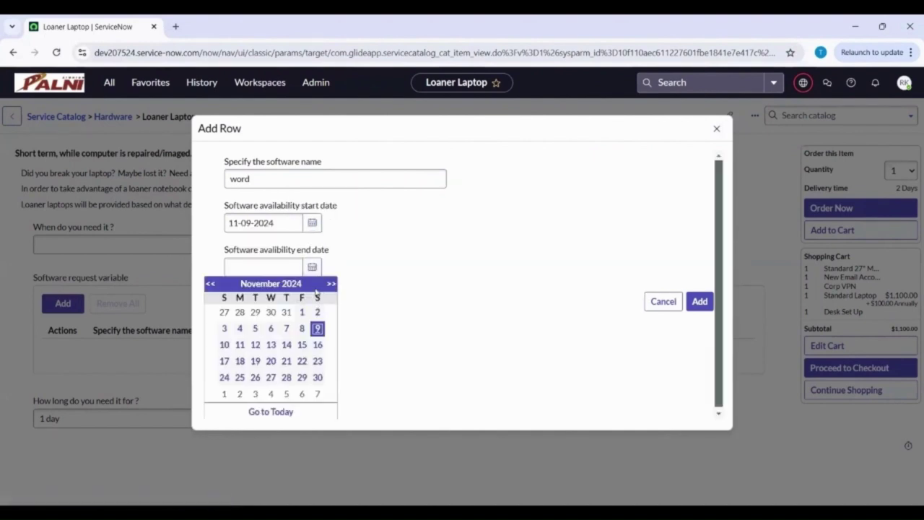
left_click(332, 284)
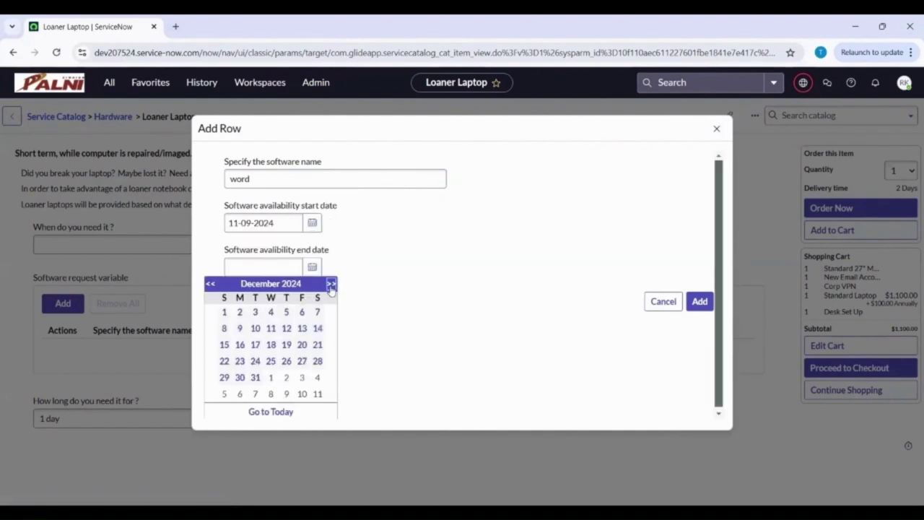
left_click(286, 361)
left_click(700, 301)
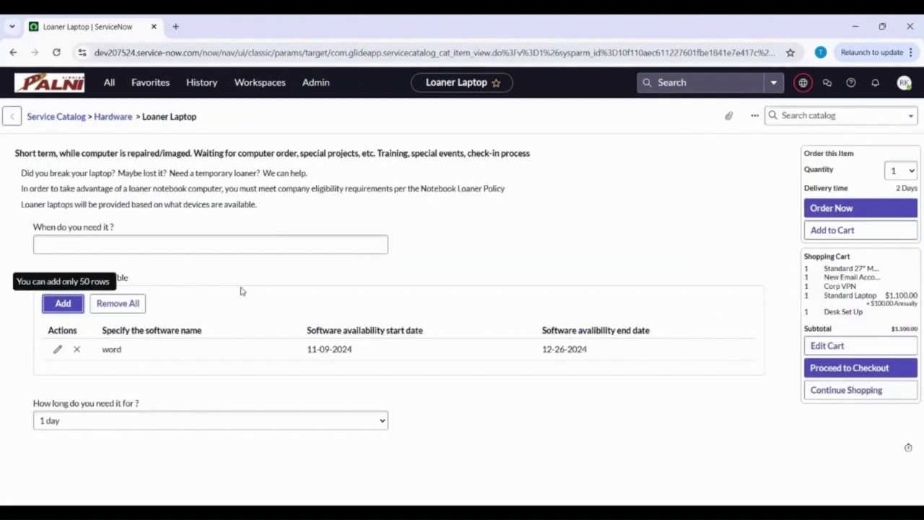
- Add a software request row for "Photoshop" with start date 11-14-2024 and end date 11-30-2024
left_click(48, 307)
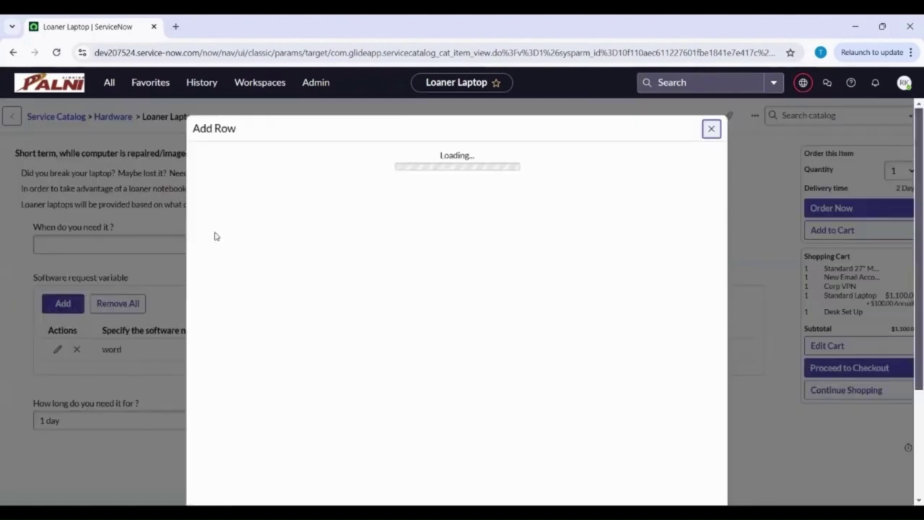
type("Photoshop")
left_click(315, 223)
left_click(289, 310)
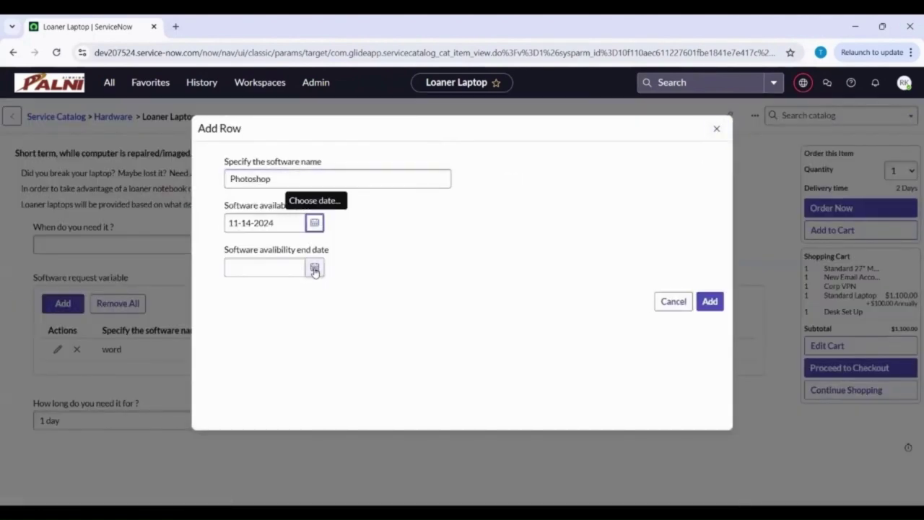
left_click(315, 268)
left_click(317, 380)
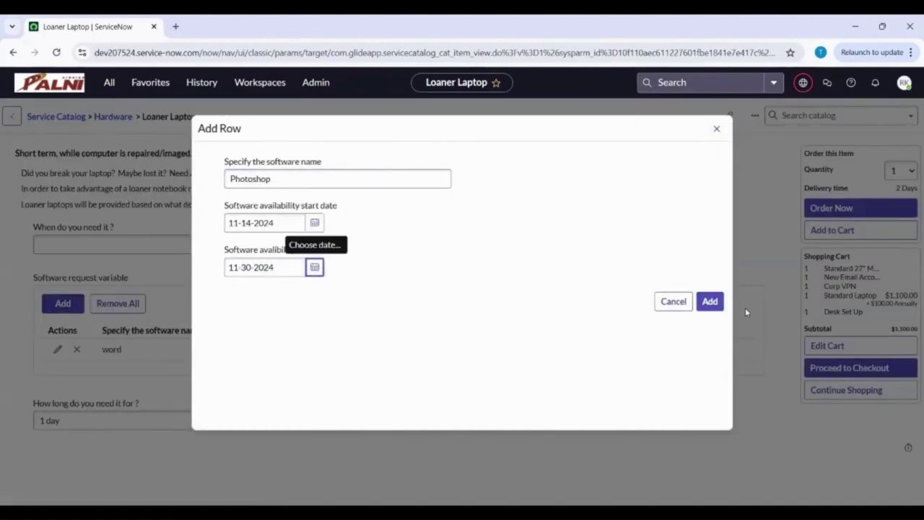
left_click(710, 301)
- Add a software request row for "Excel" with start date 11-20-2024 and end date 01-23-2025
type("Excel")
left_click(314, 223)
left_click(274, 323)
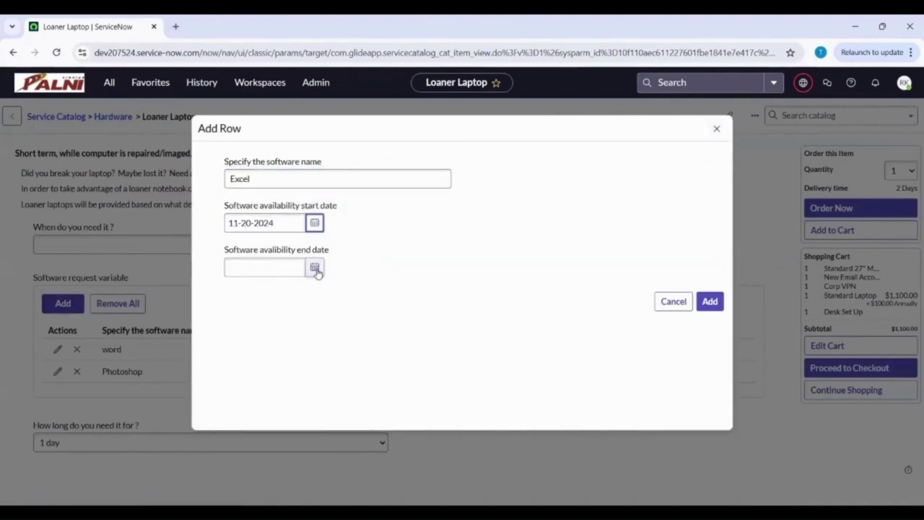
left_click(315, 268)
left_click(331, 283)
left_click(331, 283)
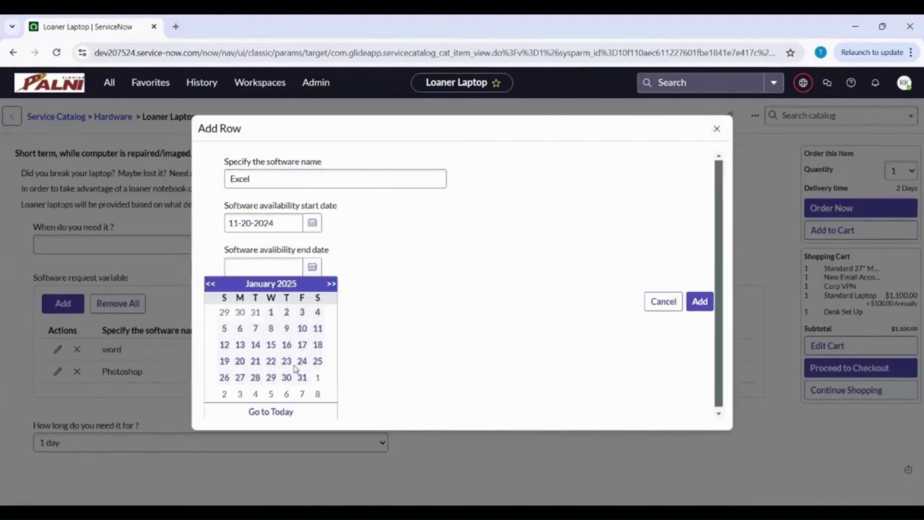
left_click(293, 366)
left_click(700, 303)
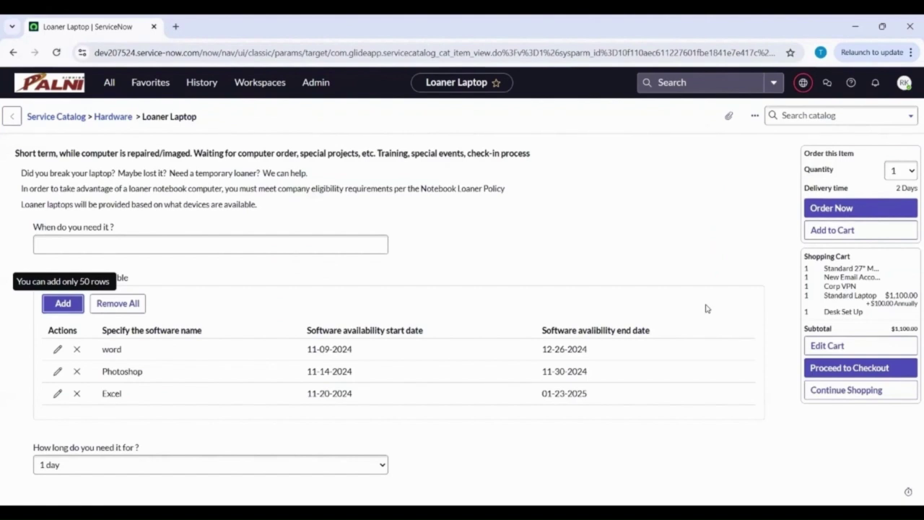
- Edit the first software request row so its software name reads "Word", and save the row
left_click(57, 350)
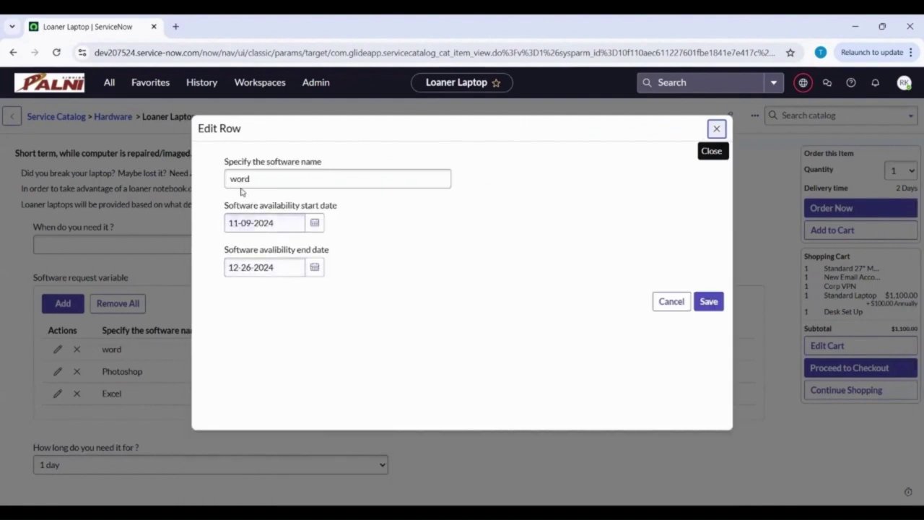
left_click(236, 179)
key("BackSpace")
type("W")
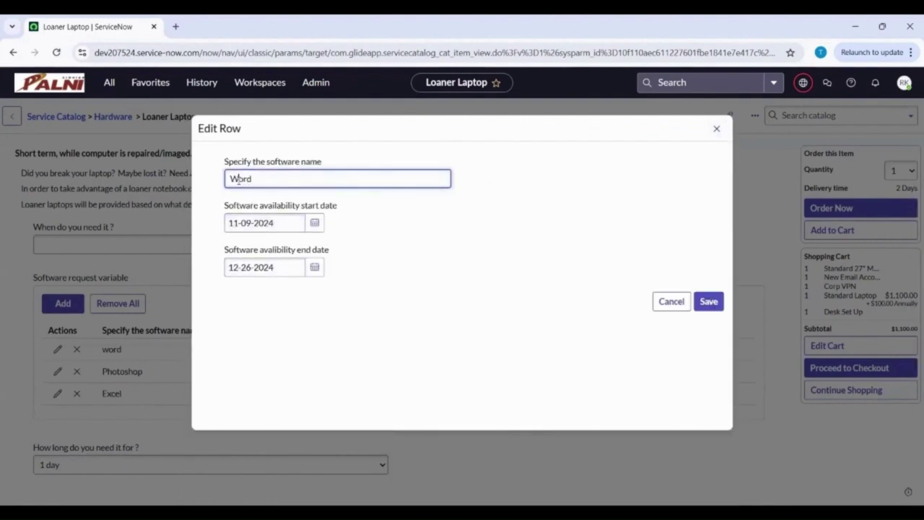
left_click(709, 302)
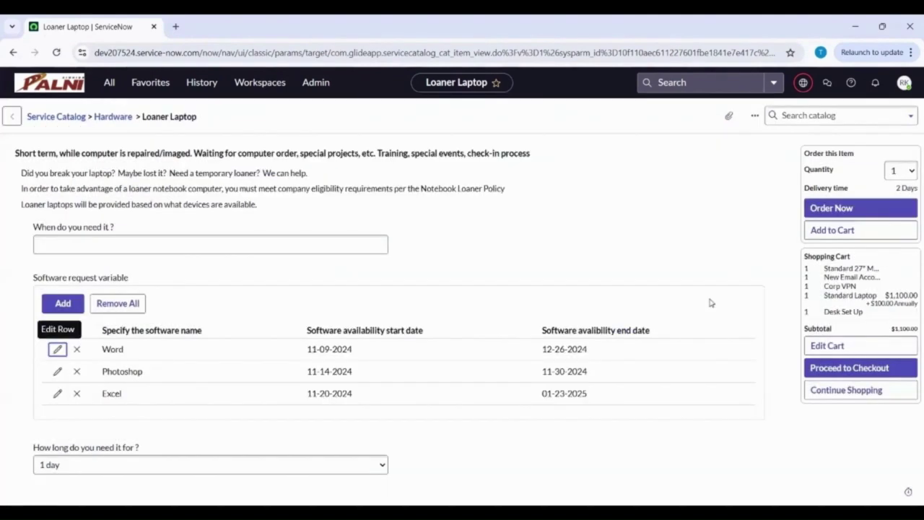
- Delete the Excel row from the software request table and remove all remaining rows
left_click(77, 394)
left_click(499, 178)
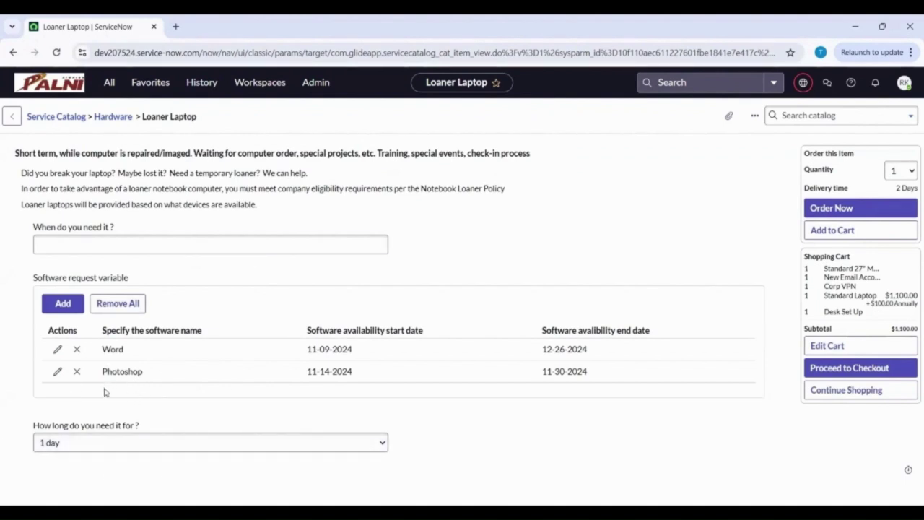
left_click(111, 312)
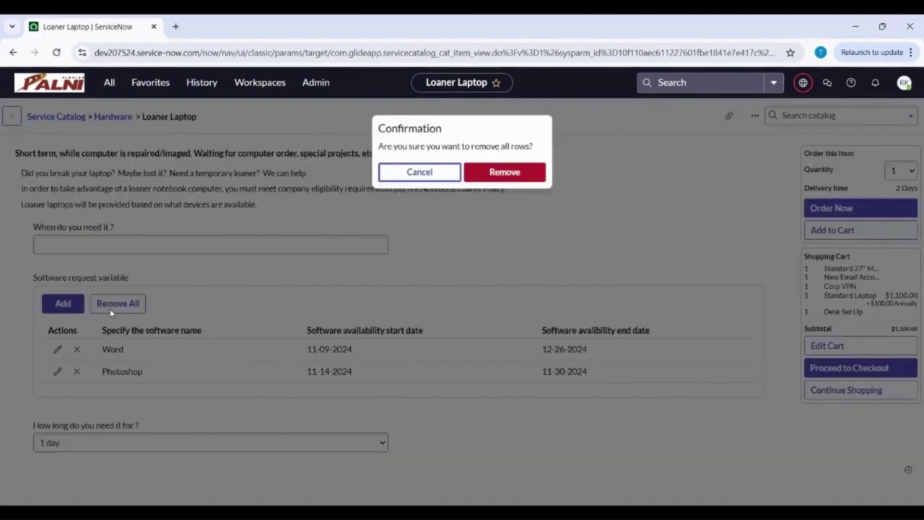
left_click(491, 174)
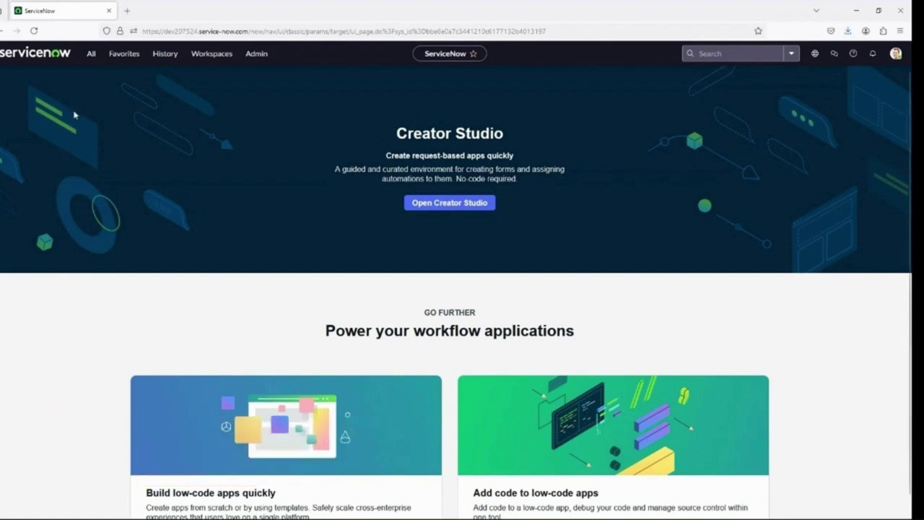
- Open the Maintain Items list of the service catalog and start a new catalog item record
left_click(91, 55)
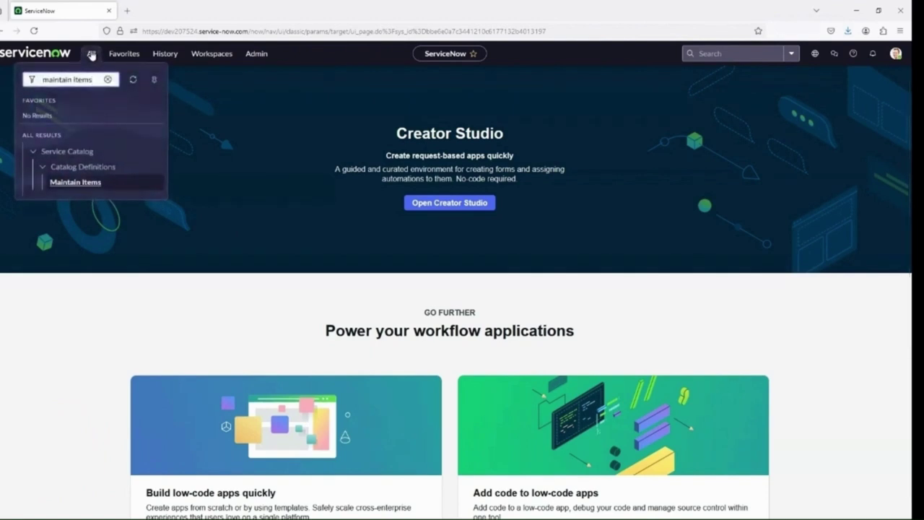
left_click(72, 185)
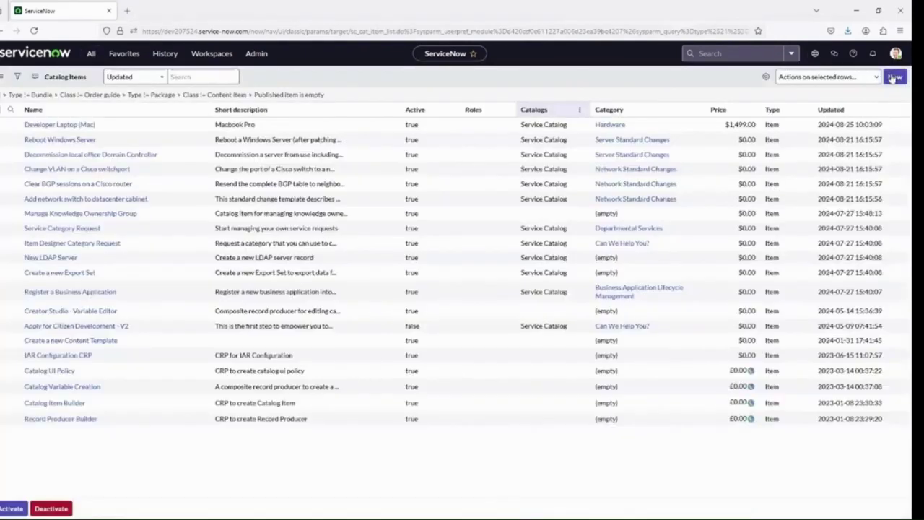
left_click(893, 78)
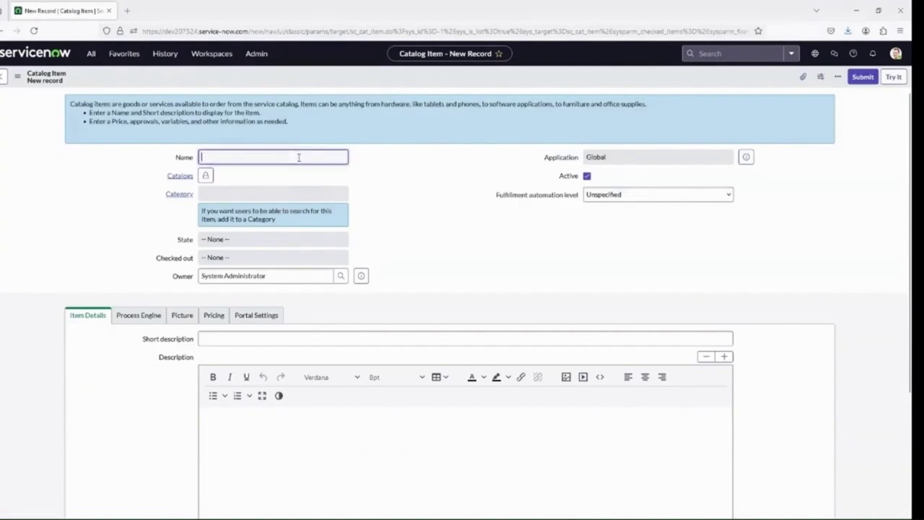
- Name the catalog item "Gaming Laptop" and assign it to the Service Catalog and the Laptops category
type("Gaming Laptop")
left_click(205, 176)
left_click(341, 260)
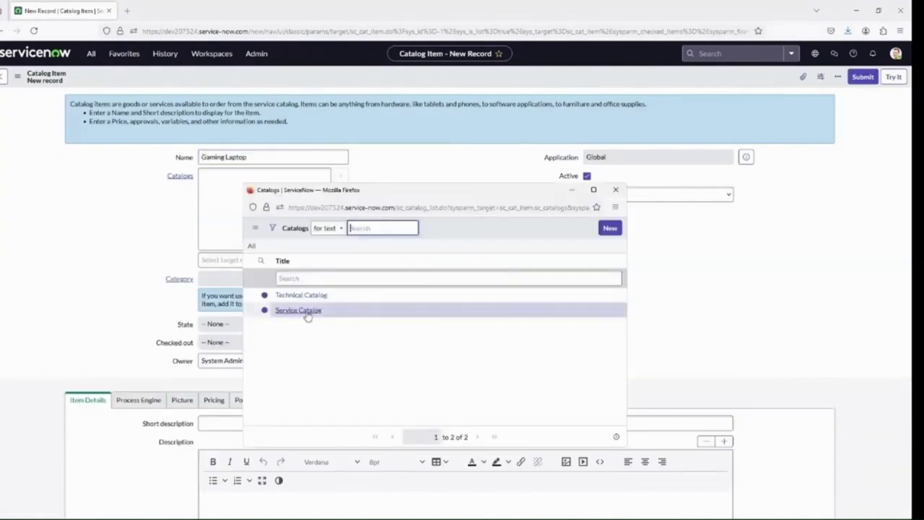
left_click(298, 310)
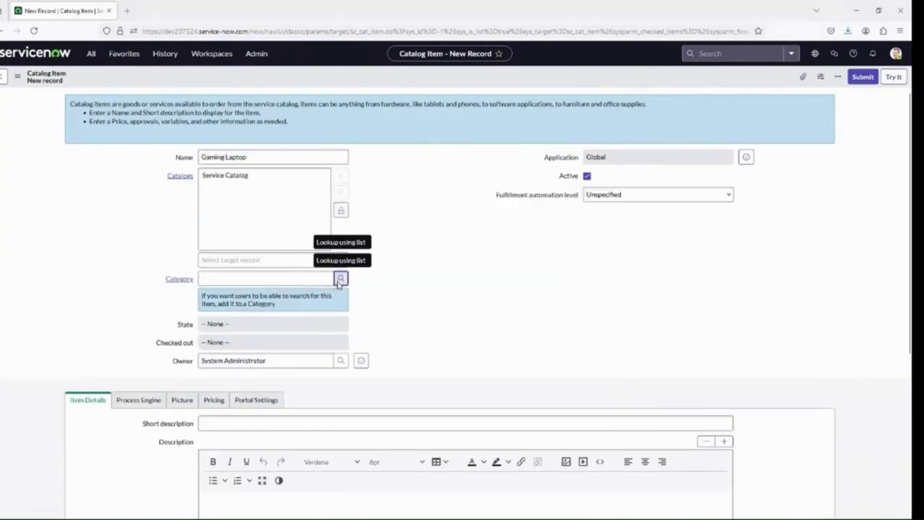
left_click(340, 279)
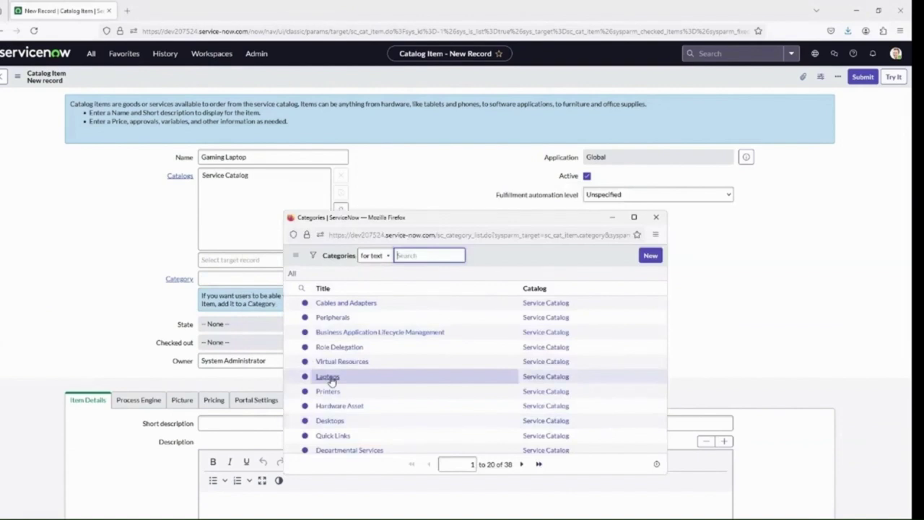
left_click(327, 377)
- Enter the short description "Custom Made Gaming Laptop" and paste the copied product text into the item's description
left_click(300, 394)
type("Custom Made Gaming Laptop")
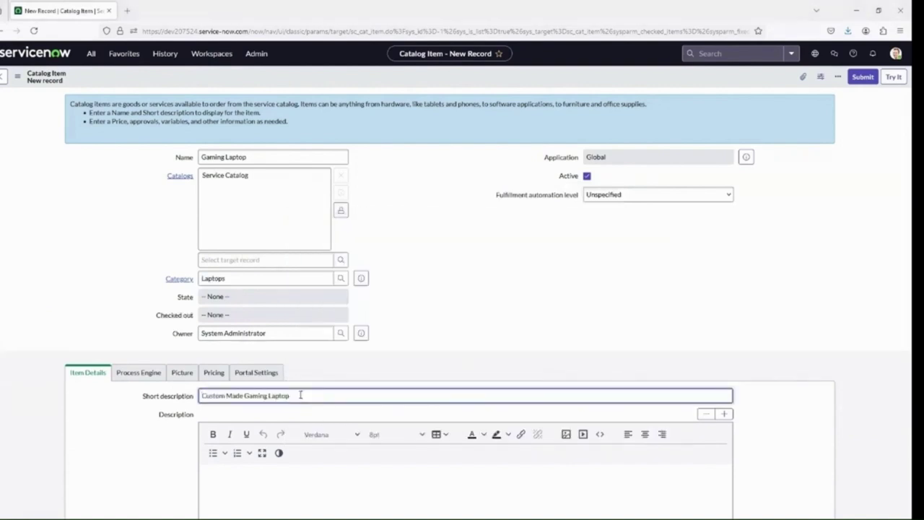
left_click(260, 500)
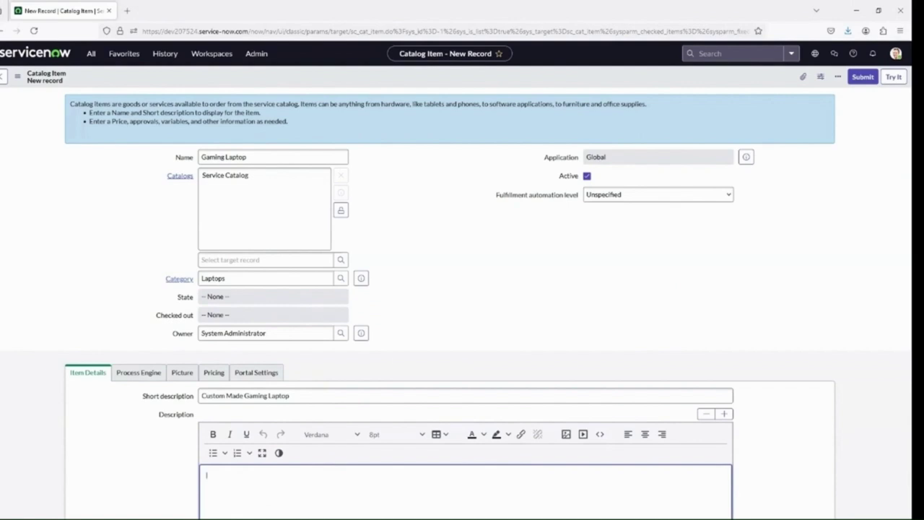
key("ctrl+v")
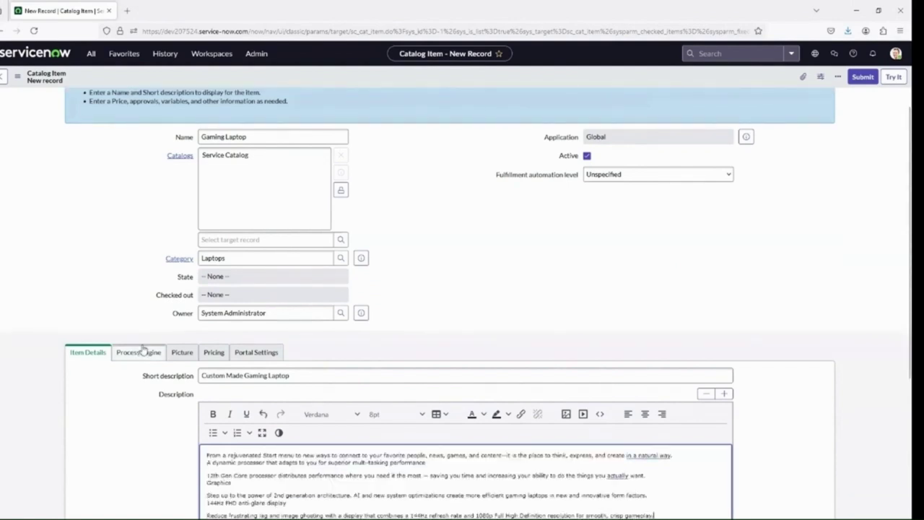
- Set the item's process engine flow to "Service Catalog item request" and add a laptop picture
left_click(142, 352)
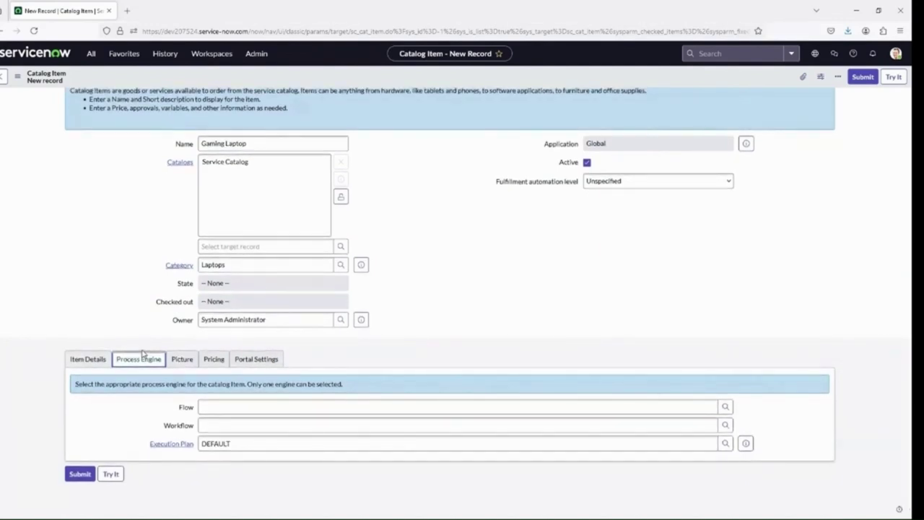
left_click(248, 407)
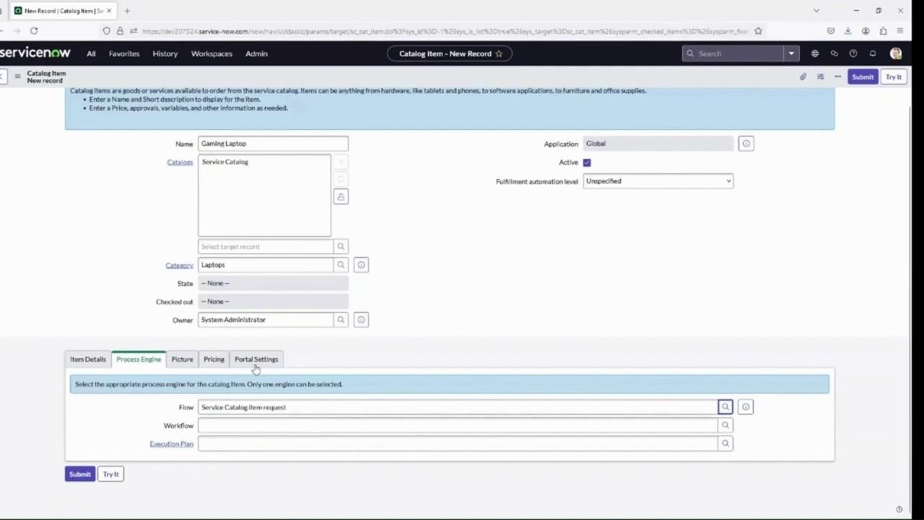
left_click(171, 360)
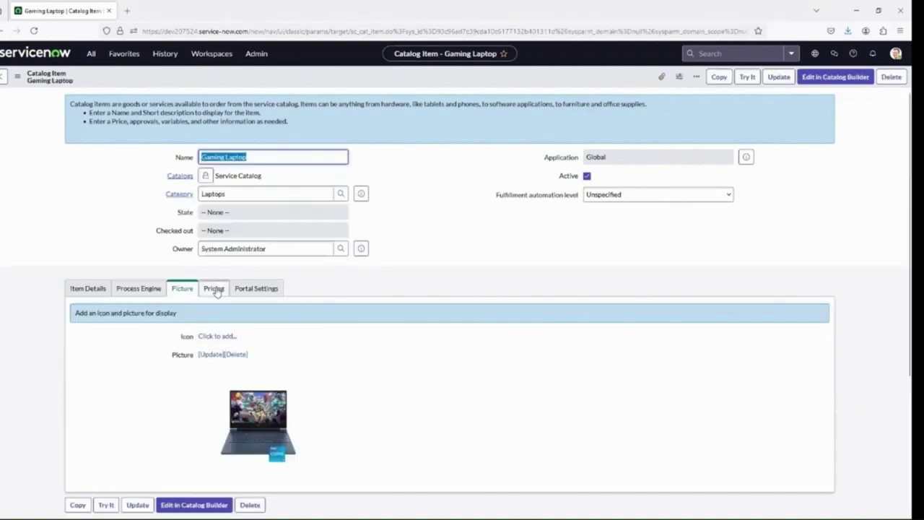
- Review the Gaming Laptop item's pricing and portal settings, and save the record
left_click(215, 289)
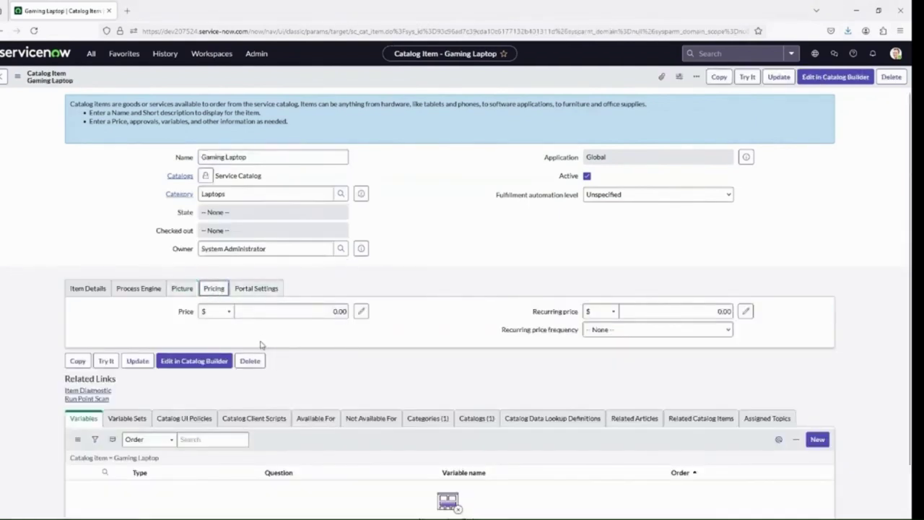
left_click(246, 288)
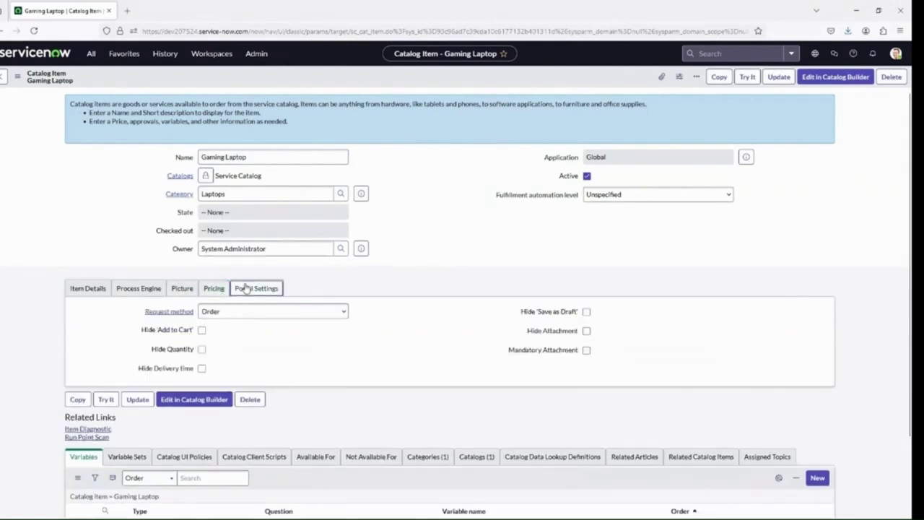
right_click(358, 78)
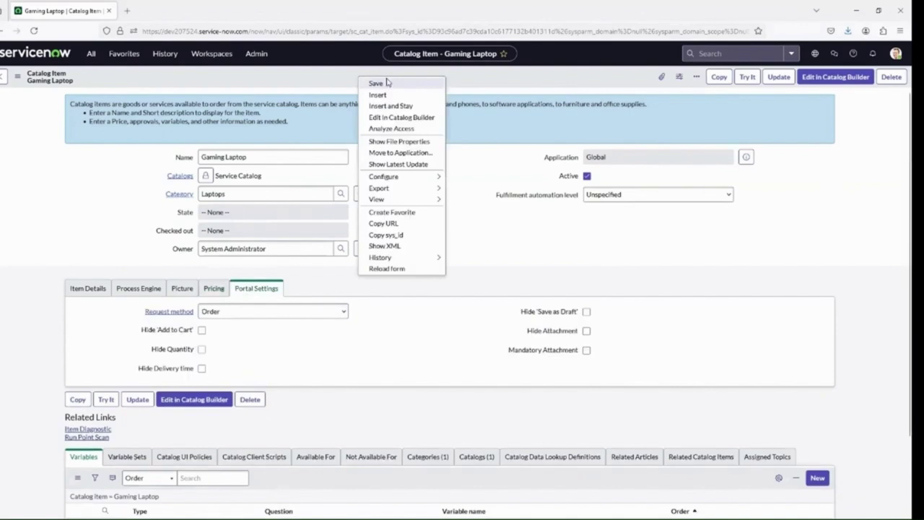
left_click(386, 82)
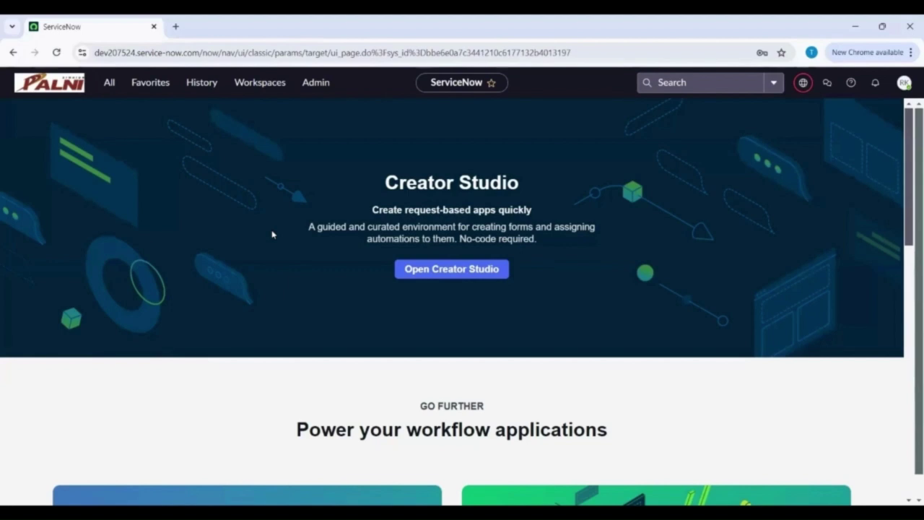
- Open Catalog Builder and start a new catalog item from the "Standard items in Service Catalog" template
left_click(109, 82)
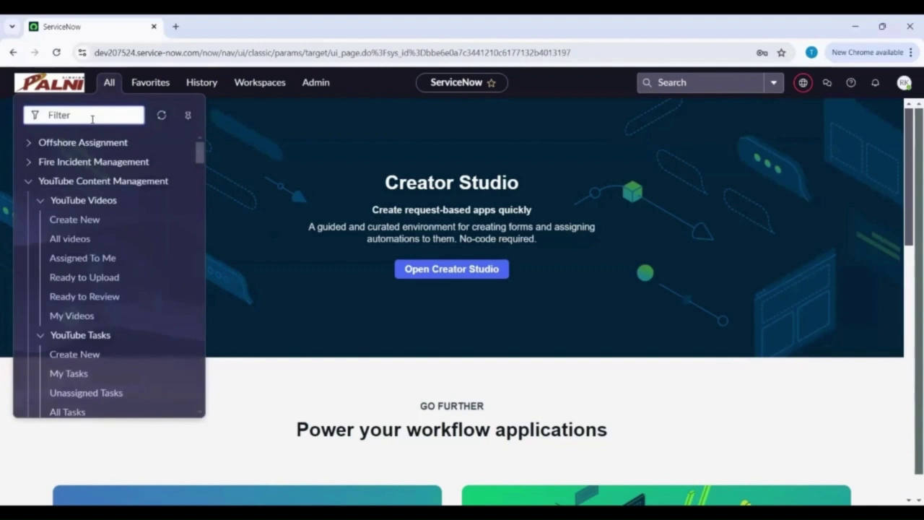
type("catalog builder")
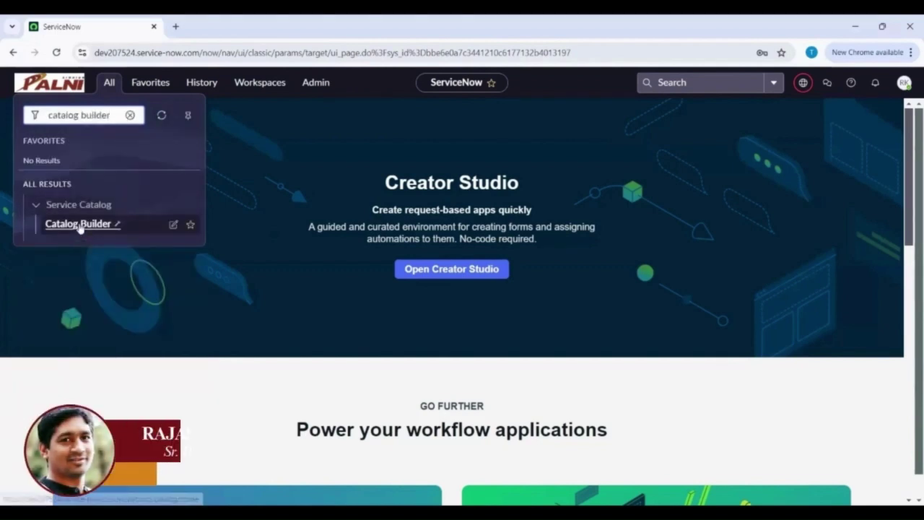
left_click(79, 225)
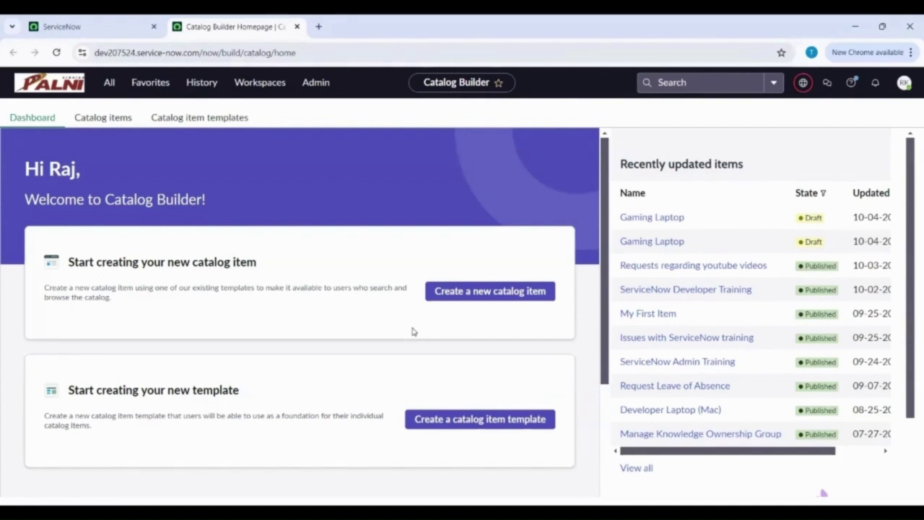
left_click(460, 294)
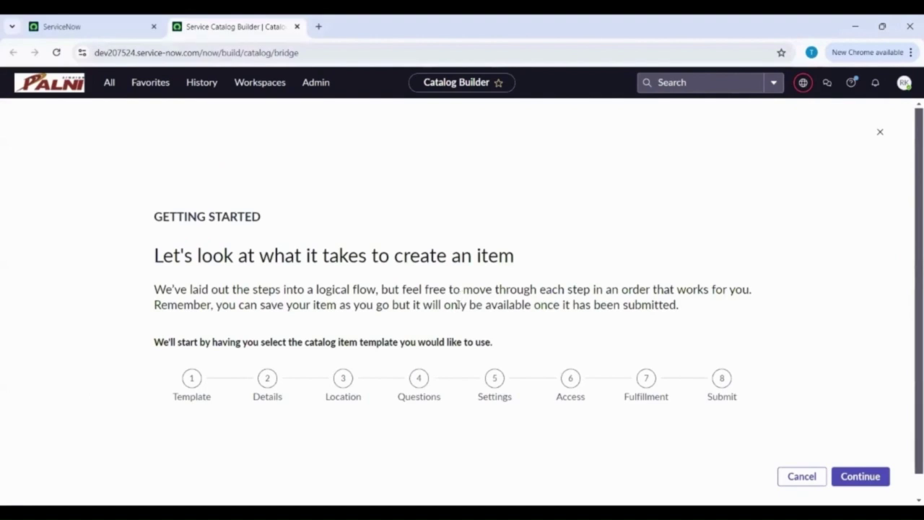
left_click(853, 479)
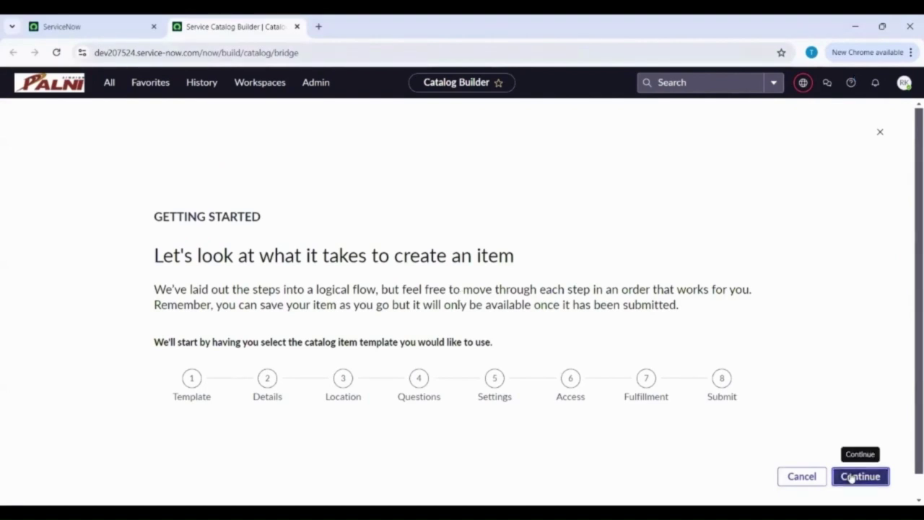
left_click(81, 466)
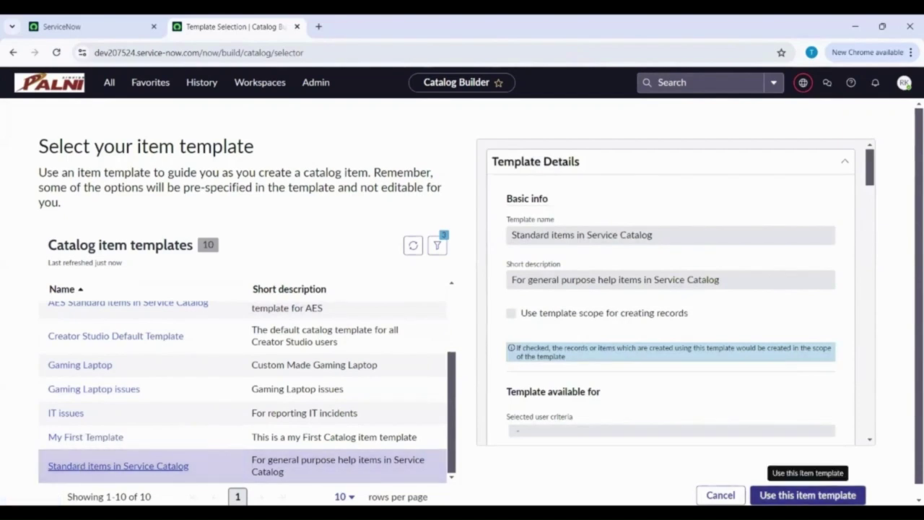
left_click(807, 494)
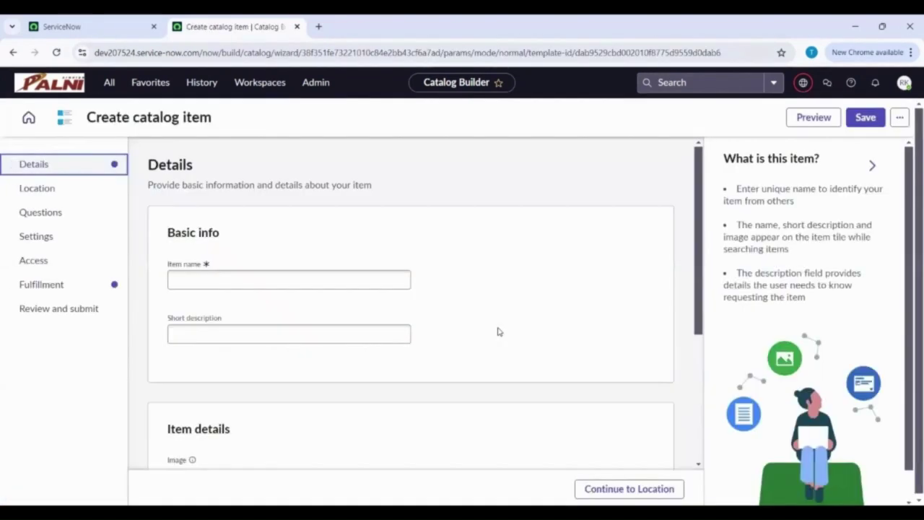
- Name the item "Gaming Laptop" and give it the short description "Custom Made Gaming Laptop"
left_click(318, 278)
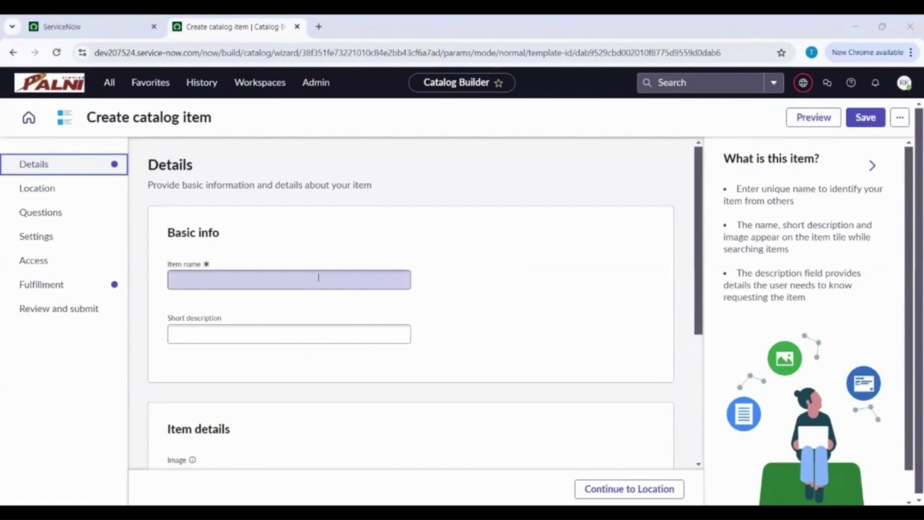
key("Down")
key("Return")
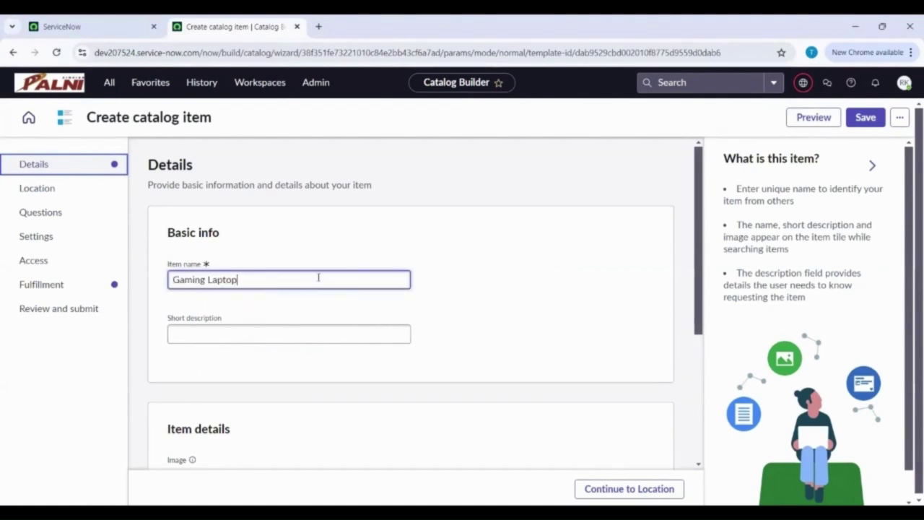
left_click(640, 278)
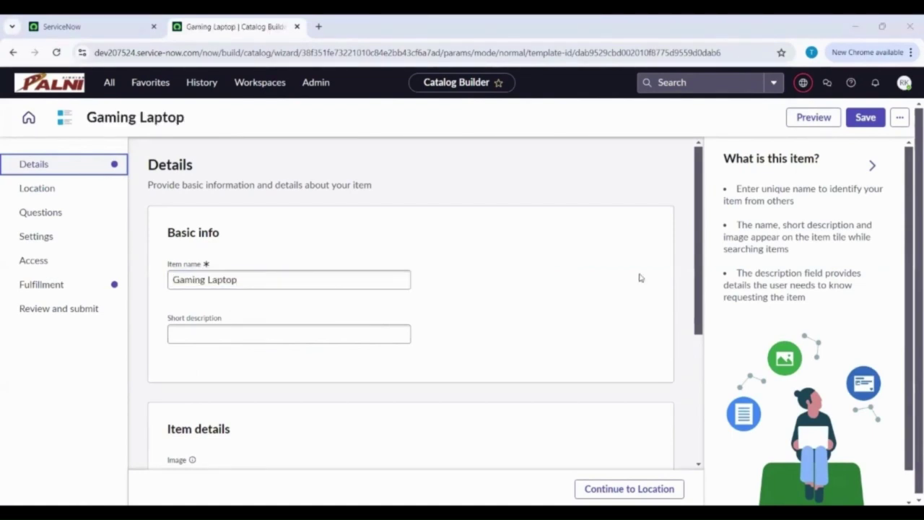
left_click(293, 331)
key("Down")
key("Return")
- Paste the copied product text into the description under the item details
scroll(460, 345, "down", 3)
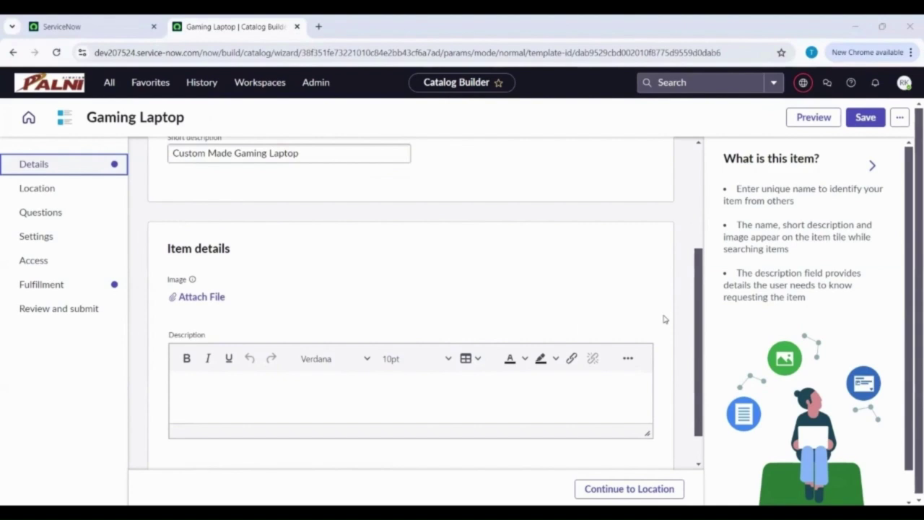
left_click(307, 389)
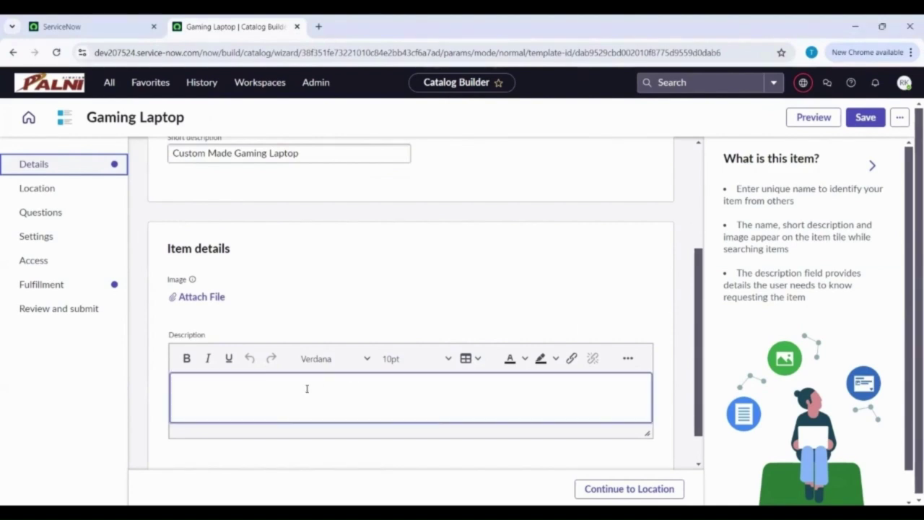
key("ctrl+v")
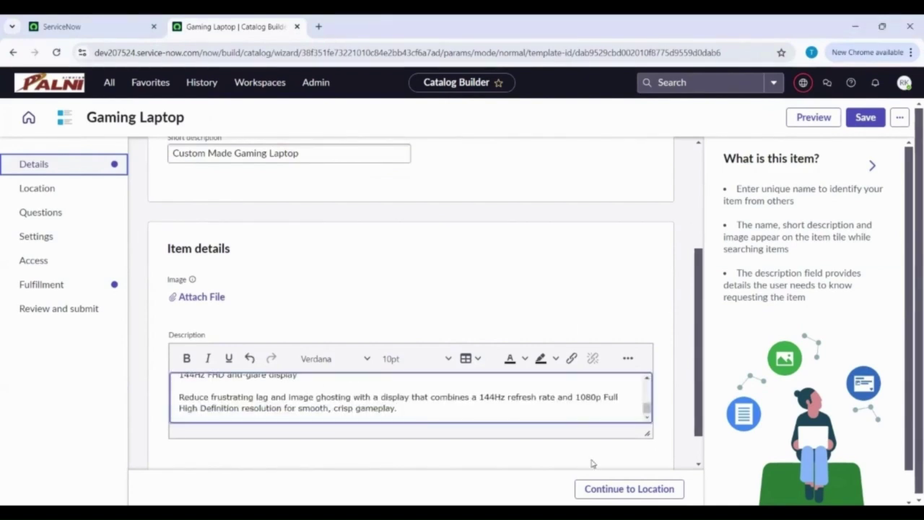
- In the item's location settings, replace all the preselected categories with only Hardware and save the selection
left_click(604, 489)
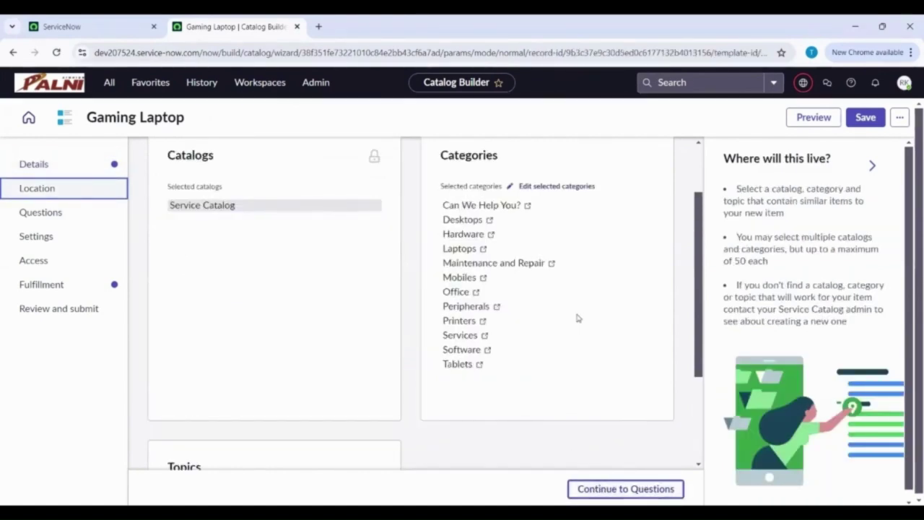
left_click(558, 189)
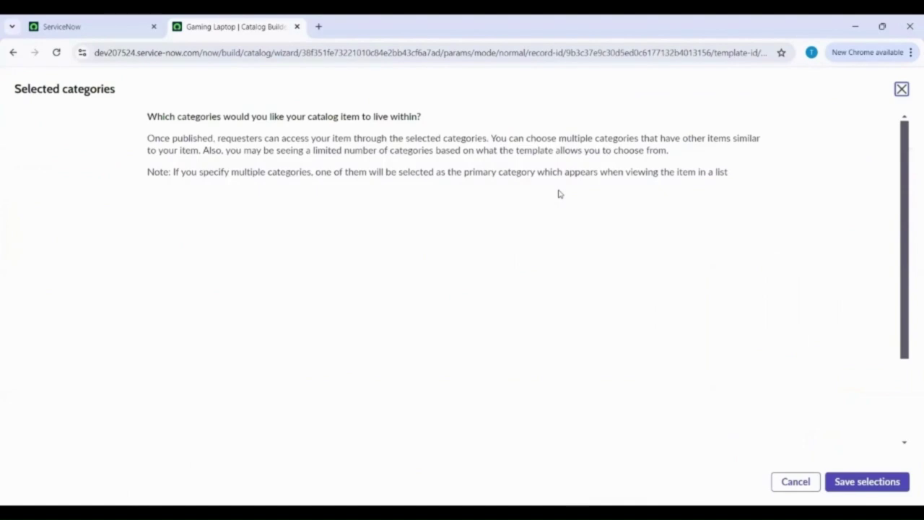
left_click(505, 371)
left_click_drag(506, 351, 470, 229)
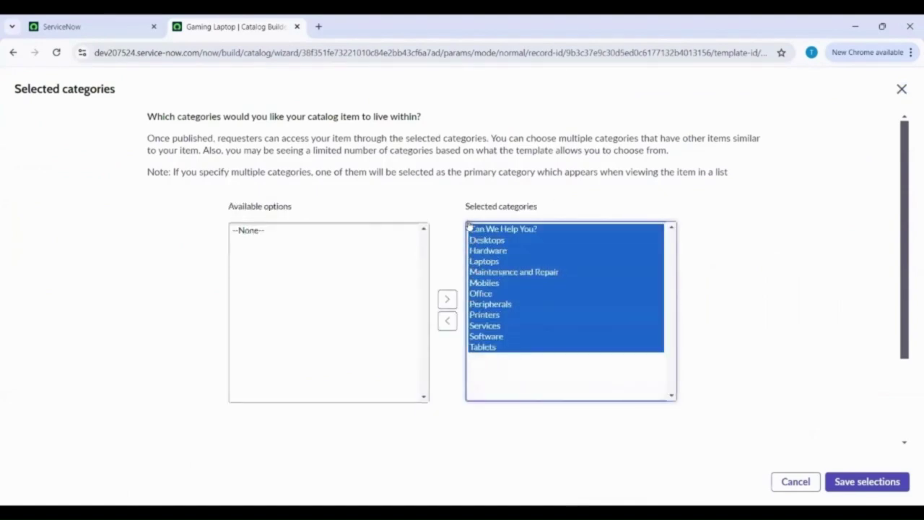
left_click(447, 323)
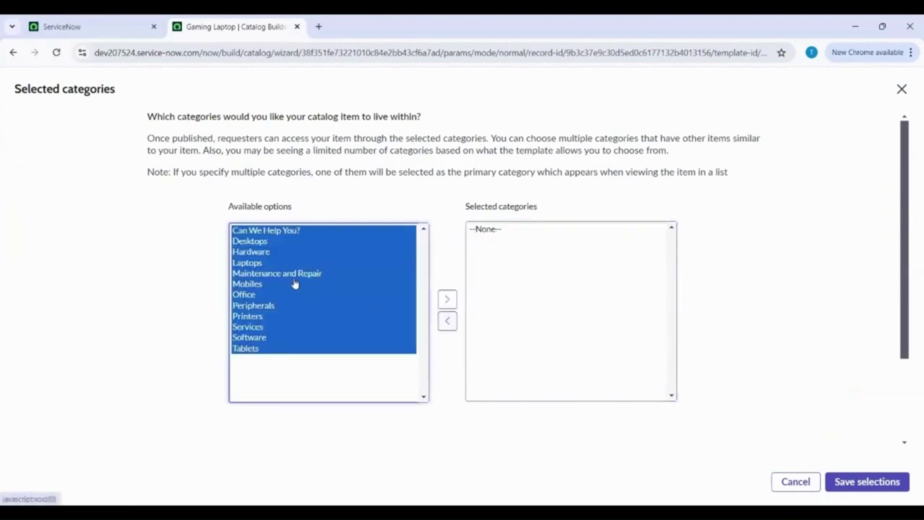
left_click(258, 253)
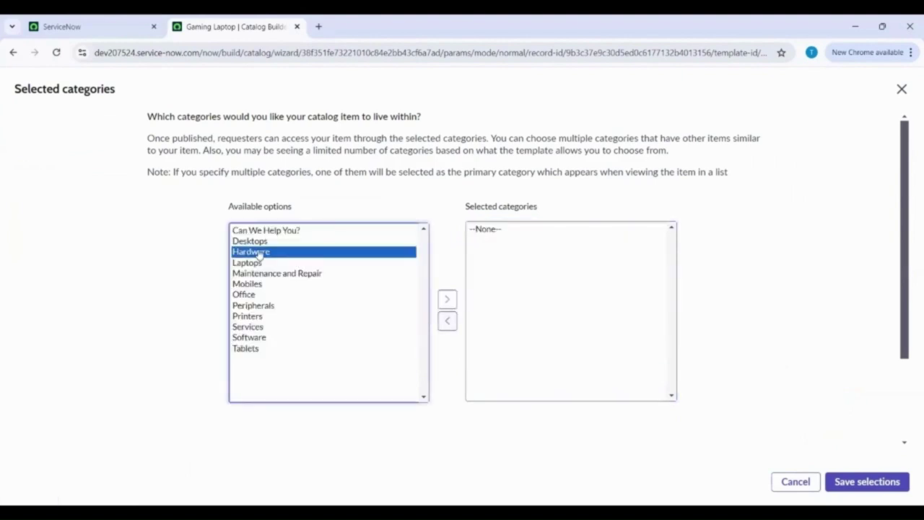
left_click(447, 301)
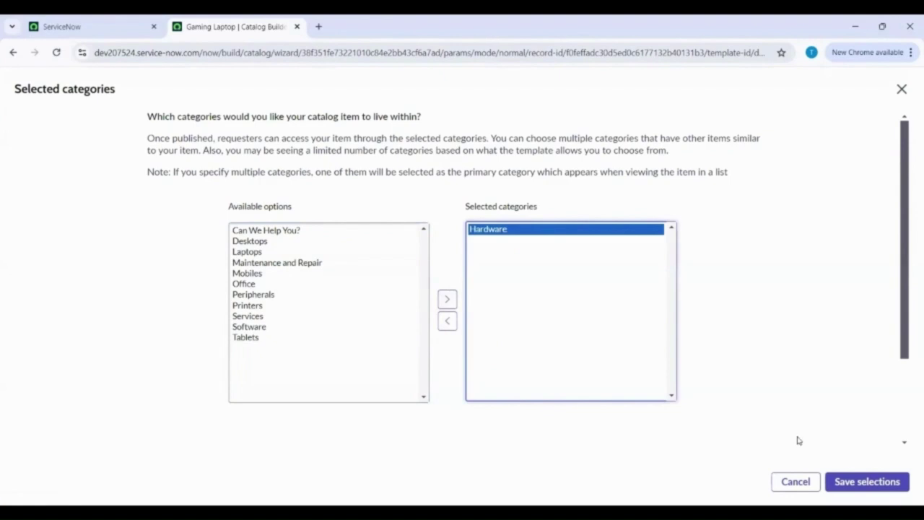
left_click(853, 483)
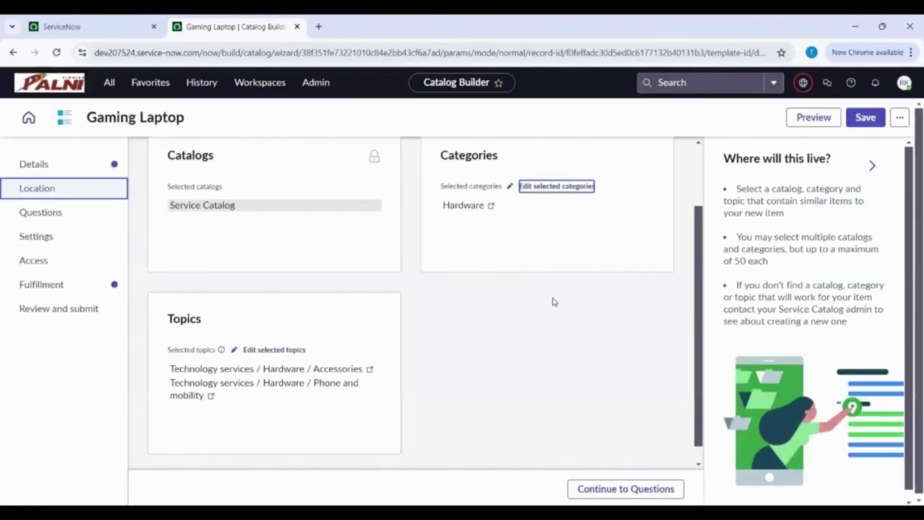
- Remove the Accessories and Phone and mobility topics, select Technology services / Hardware instead, and save the selection
left_click(280, 352)
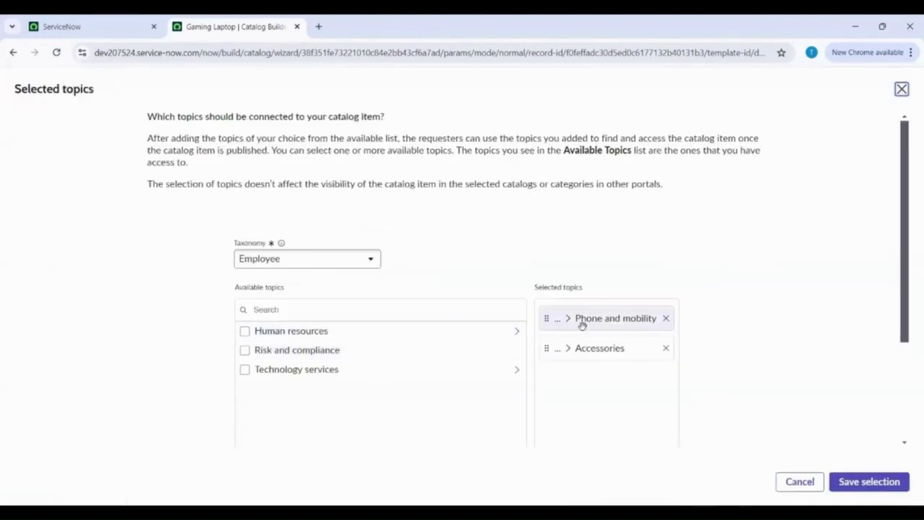
left_click(667, 354)
left_click(667, 319)
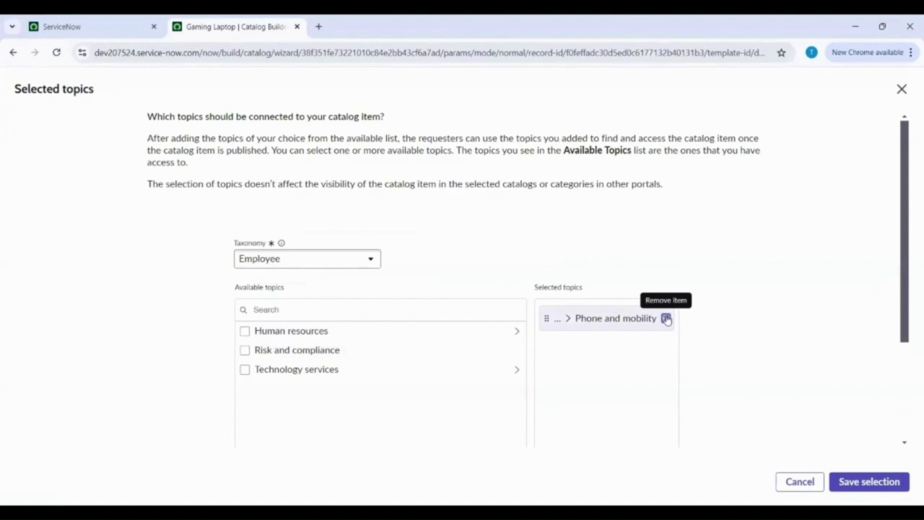
left_click(517, 369)
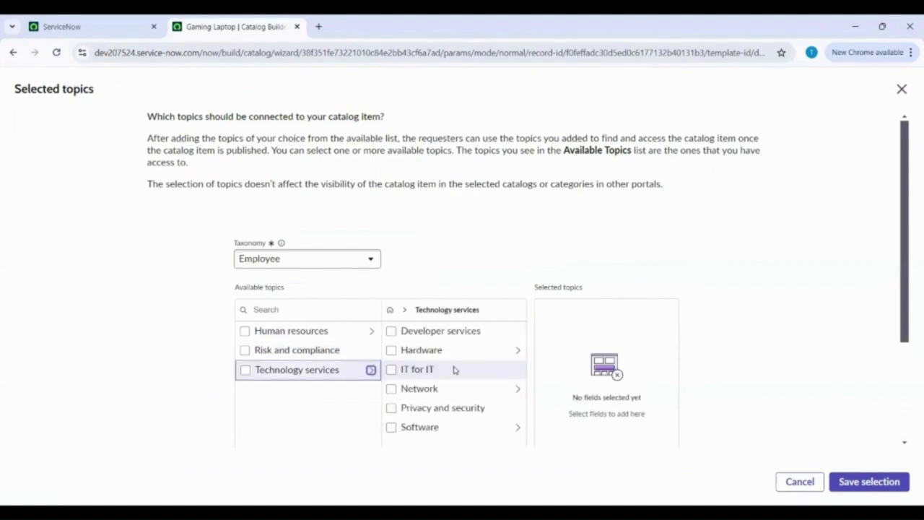
left_click(391, 350)
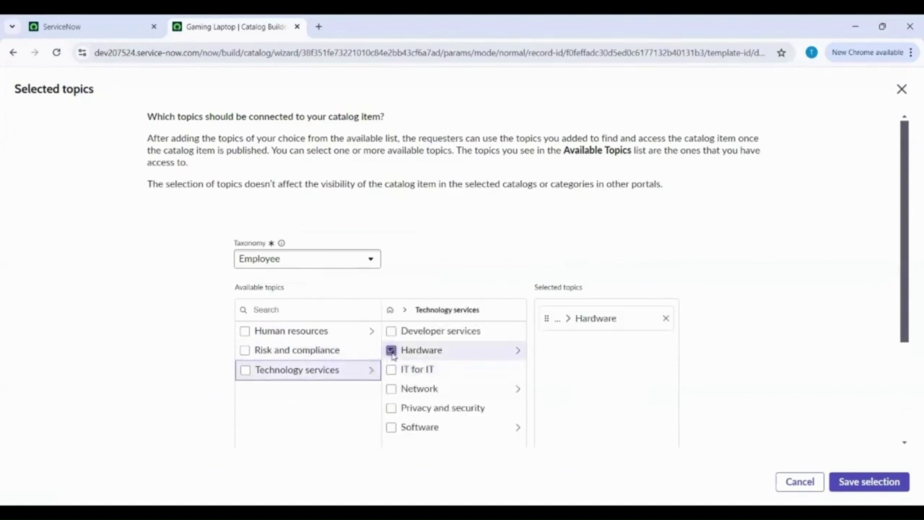
left_click(858, 484)
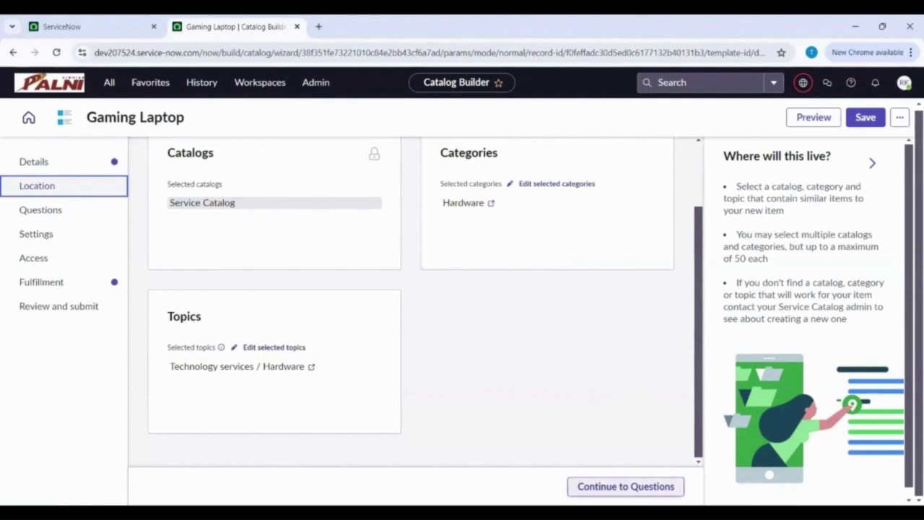
- Insert a single-line text question labelled "Email" with the name "email" below the Standard Employee Questions set
left_click(613, 487)
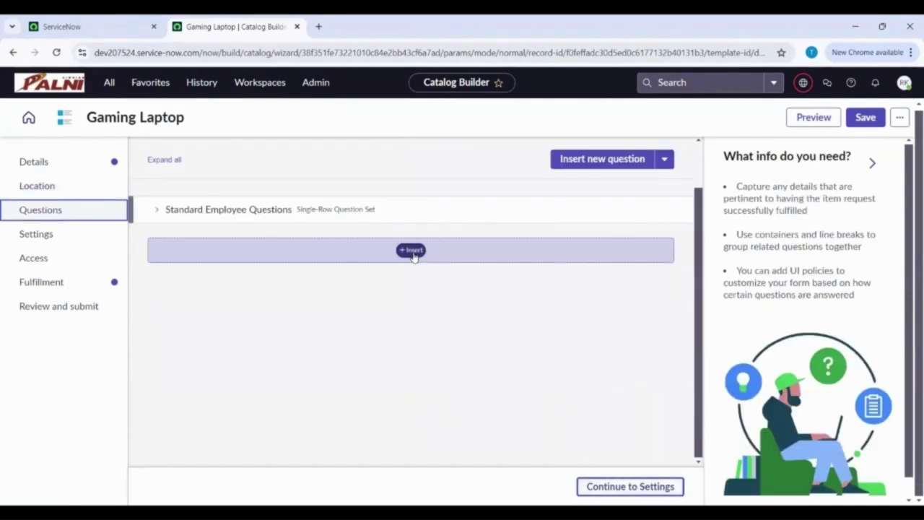
left_click(412, 253)
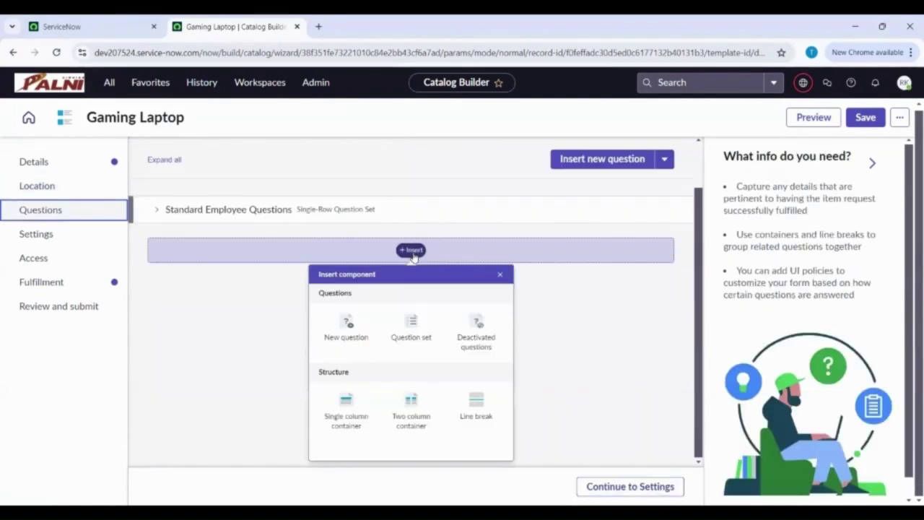
left_click(350, 331)
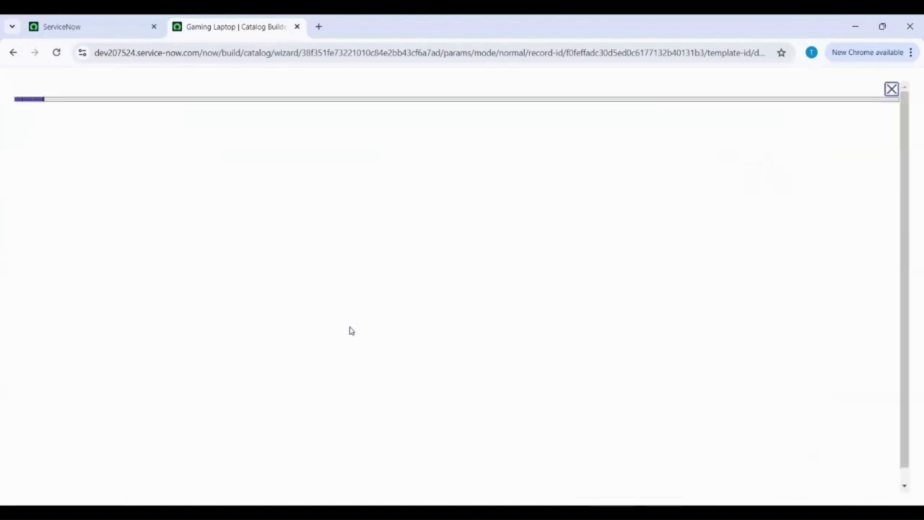
left_click(234, 307)
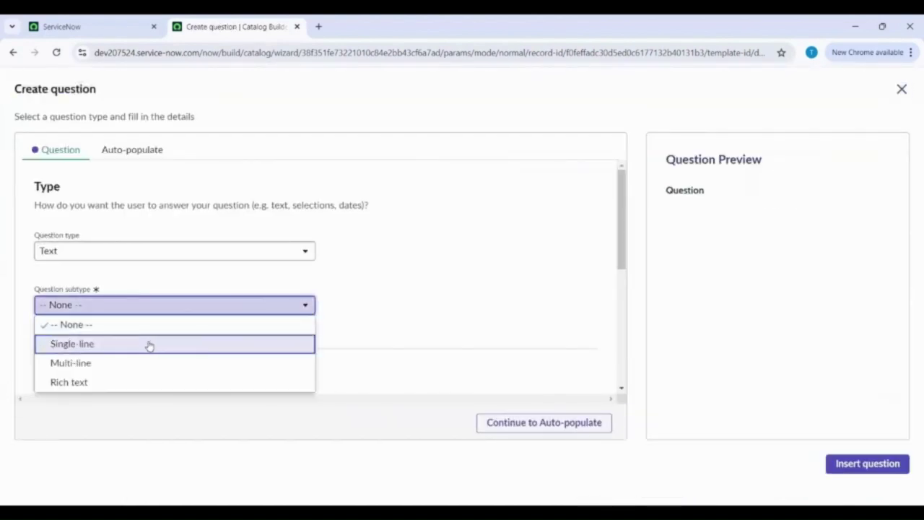
left_click(149, 345)
scroll(149, 344, "down", 4)
left_click(92, 257)
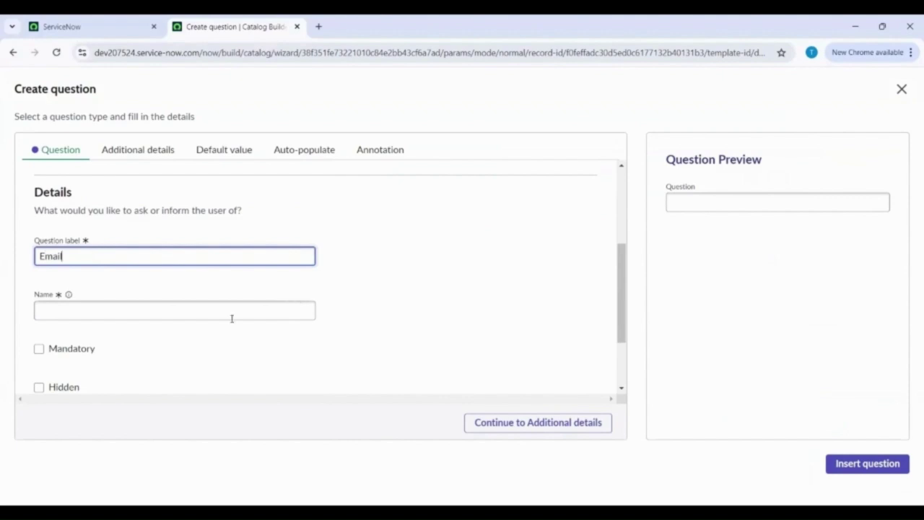
left_click(237, 351)
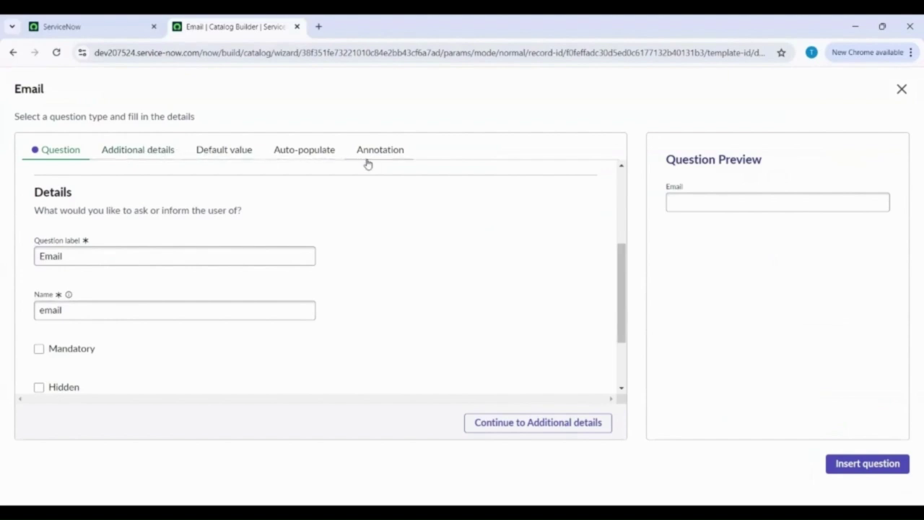
scroll(440, 379, "down", 1)
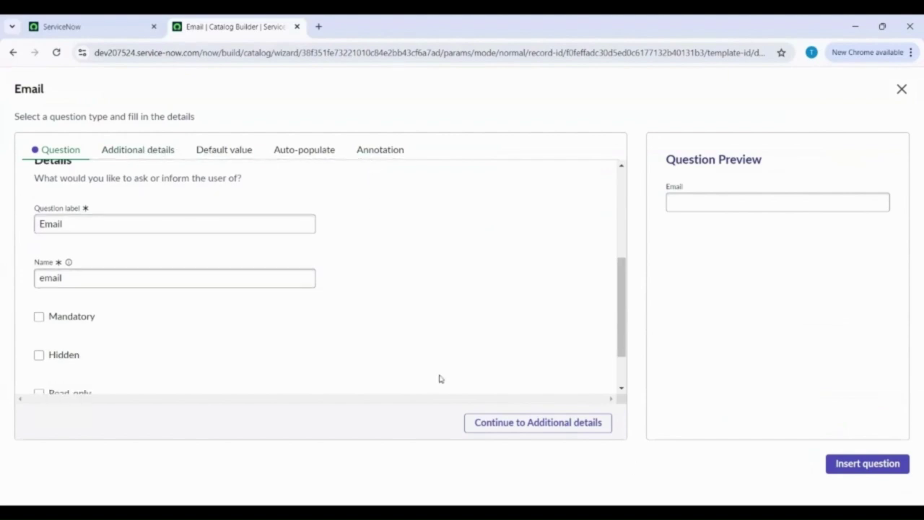
left_click(881, 464)
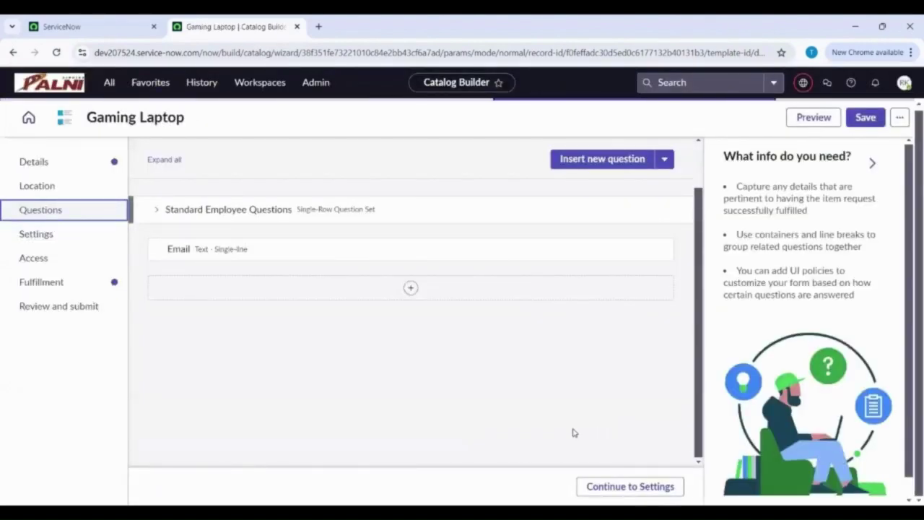
- Continue through the item's settings and access sections to fulfillment and select the "Service Catalog item request" flow
left_click(601, 487)
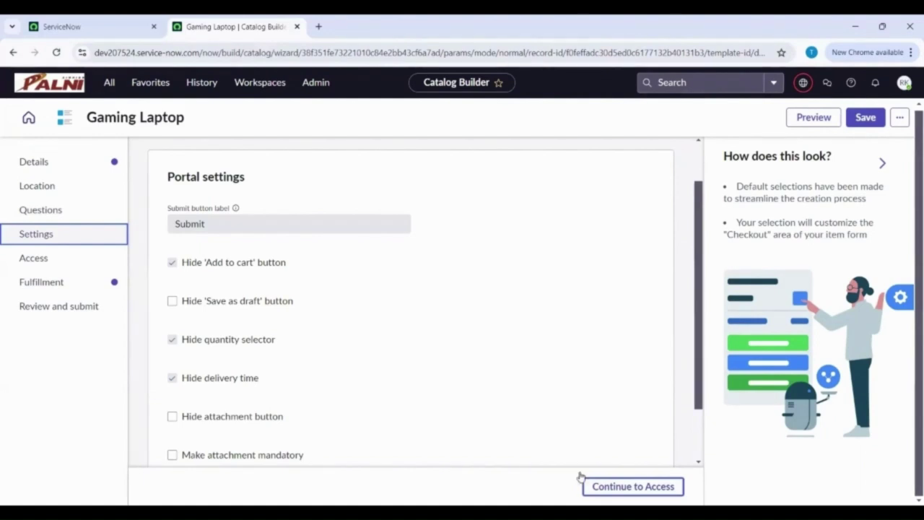
left_click(599, 487)
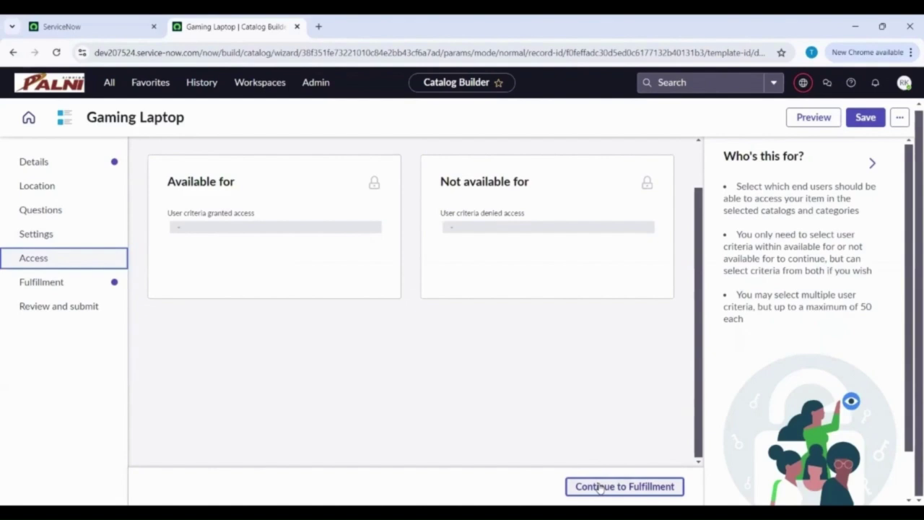
left_click(599, 488)
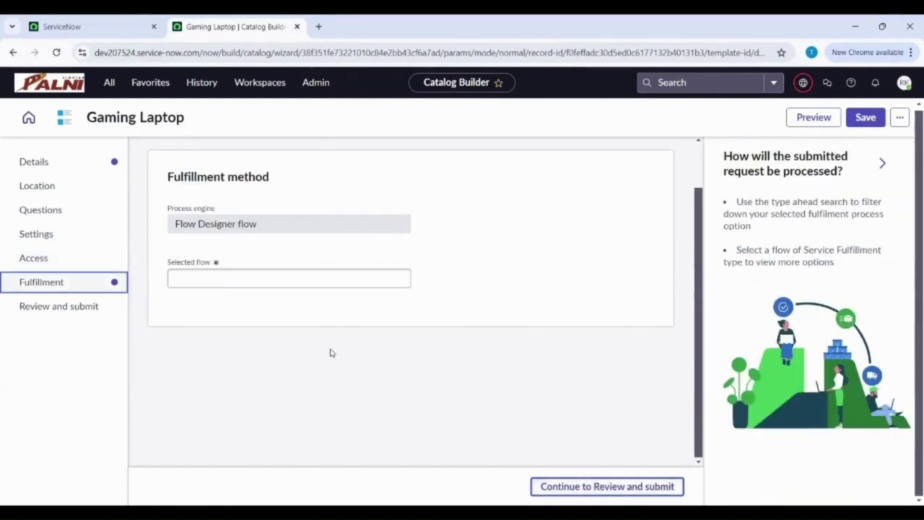
left_click(232, 277)
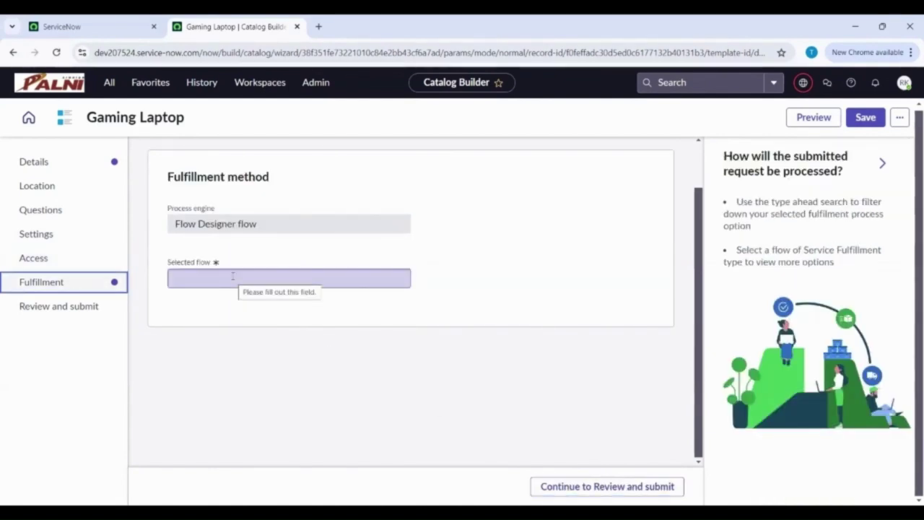
left_click(233, 276)
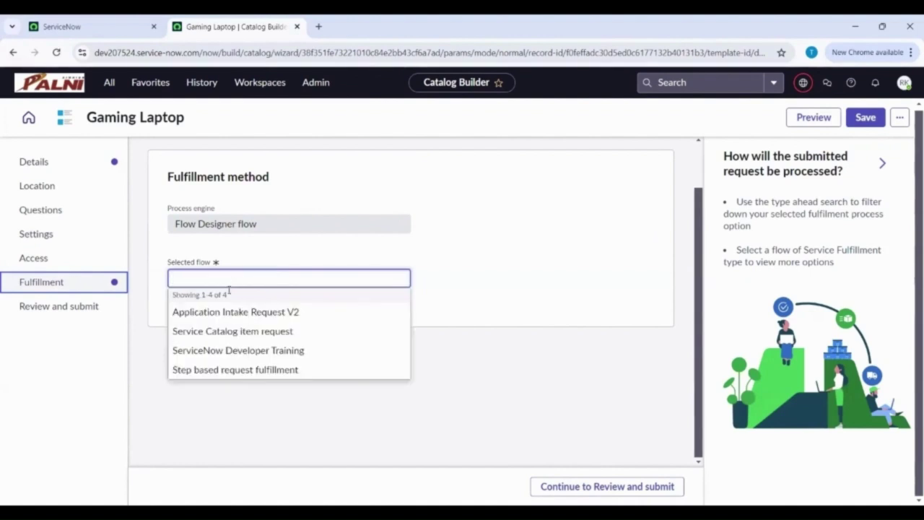
left_click(223, 330)
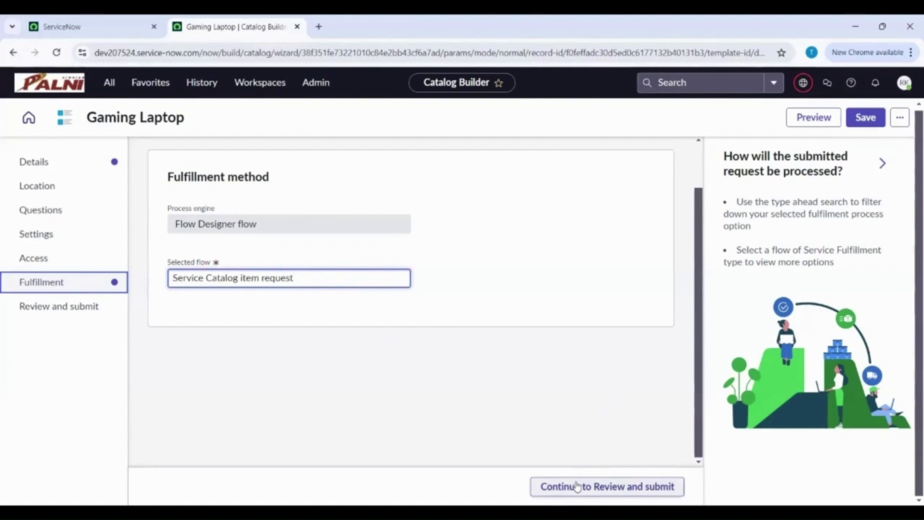
- Preview the Gaming Laptop item in the Portal and Now Mobile views, then close the preview
left_click(809, 120)
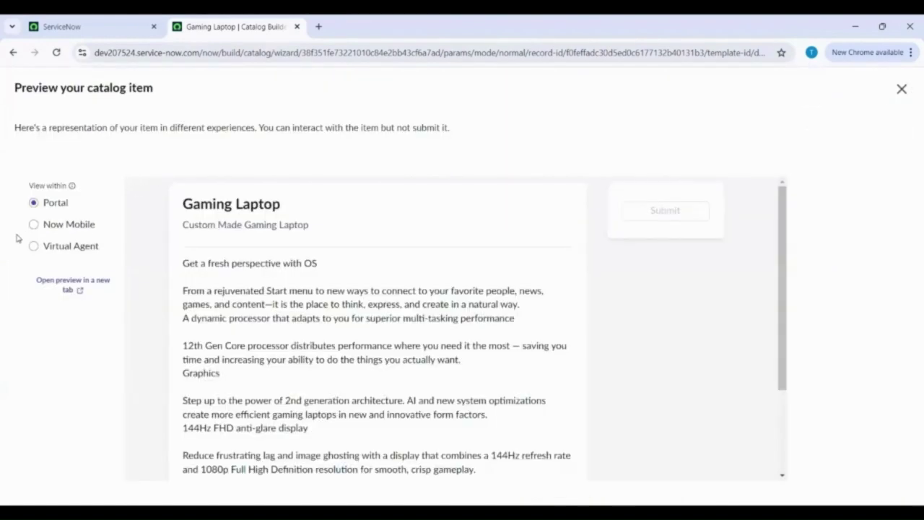
scroll(264, 323, "down", 4)
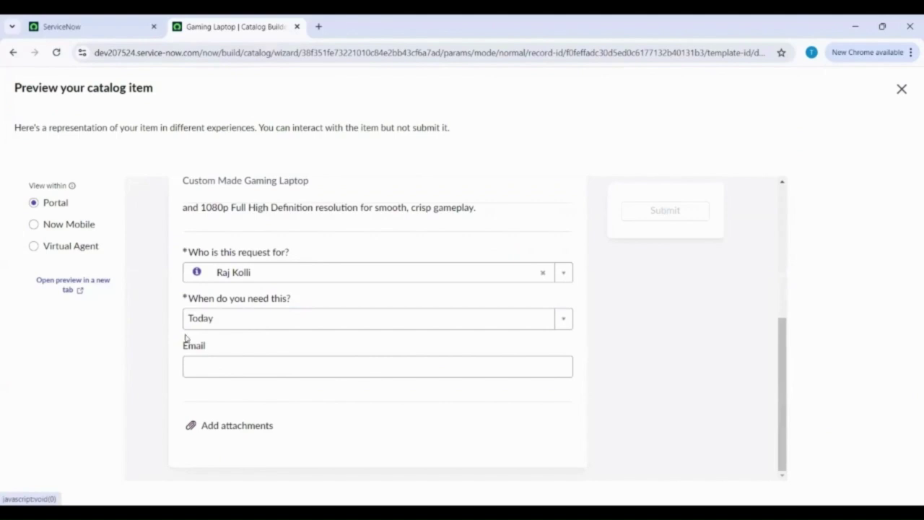
scroll(184, 333, "up", 4)
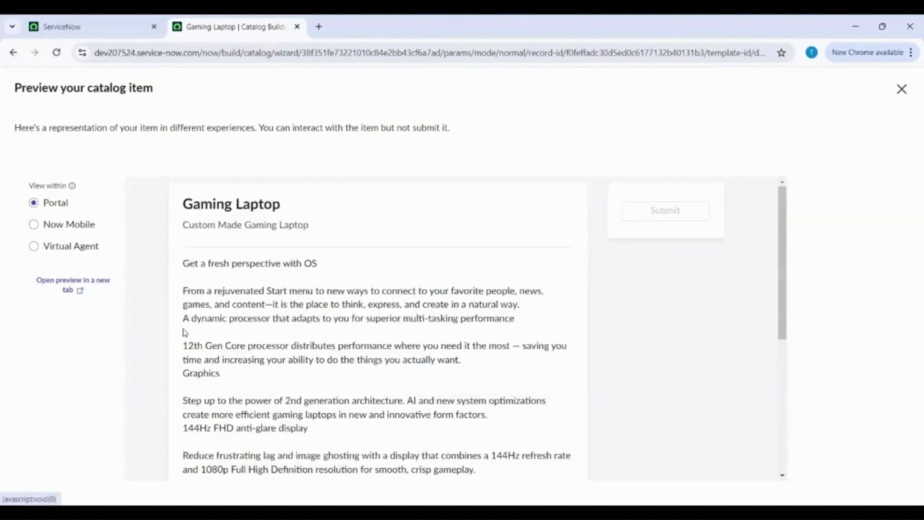
left_click(33, 225)
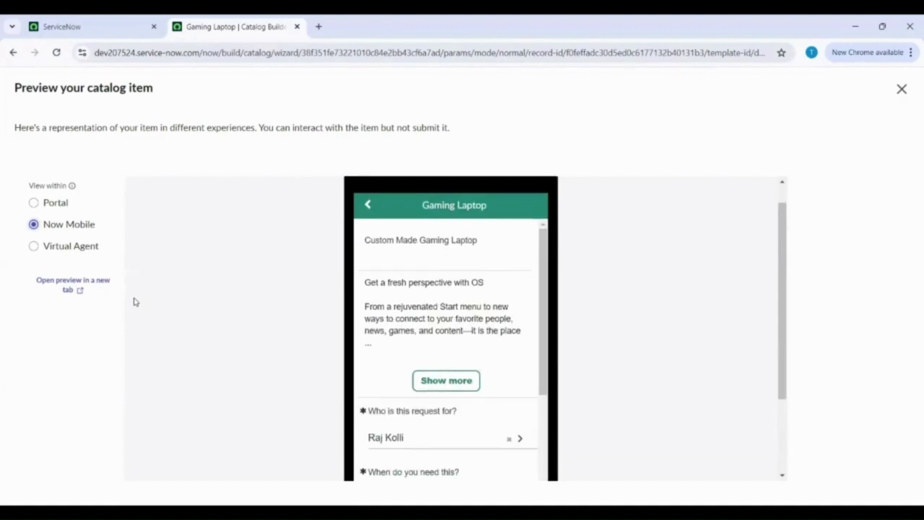
scroll(136, 301, "down", 3)
scroll(135, 302, "up", 3)
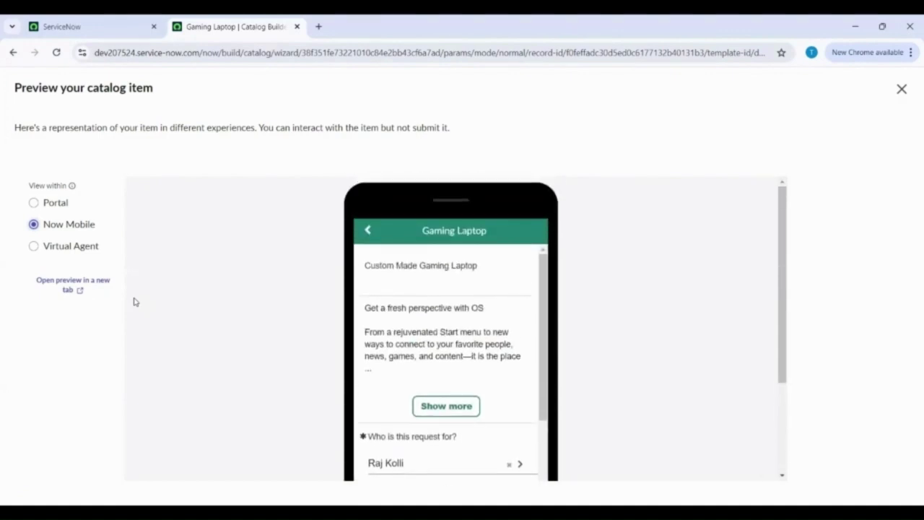
left_click(902, 89)
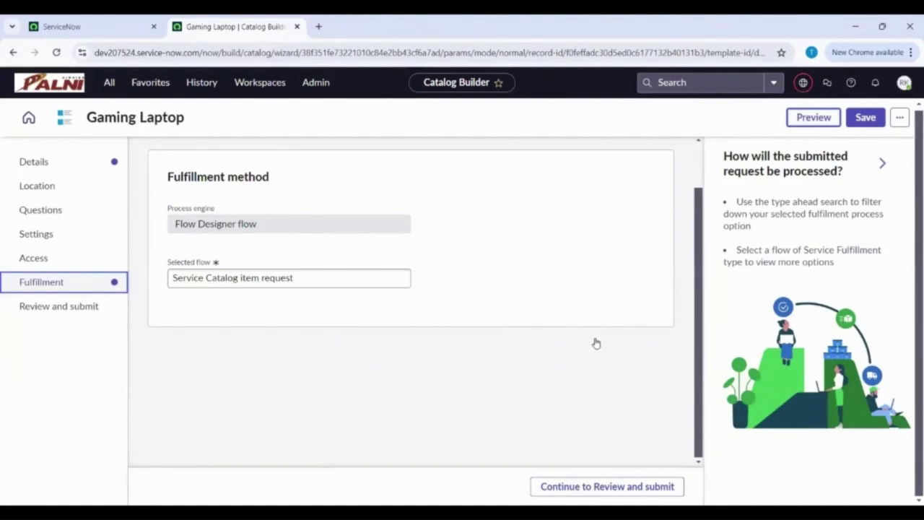
- Submit the Gaming Laptop item from its review section and return to the Catalog Builder dashboard
left_click(578, 486)
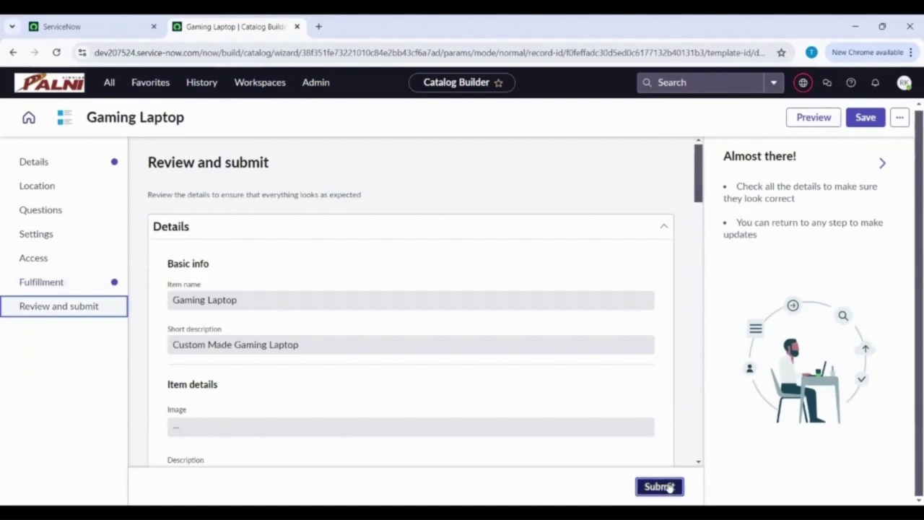
left_click(671, 487)
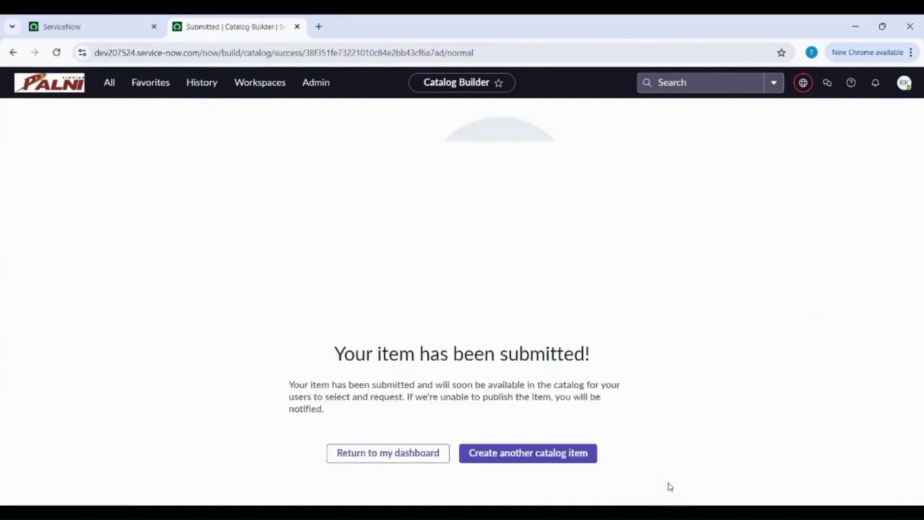
left_click(385, 454)
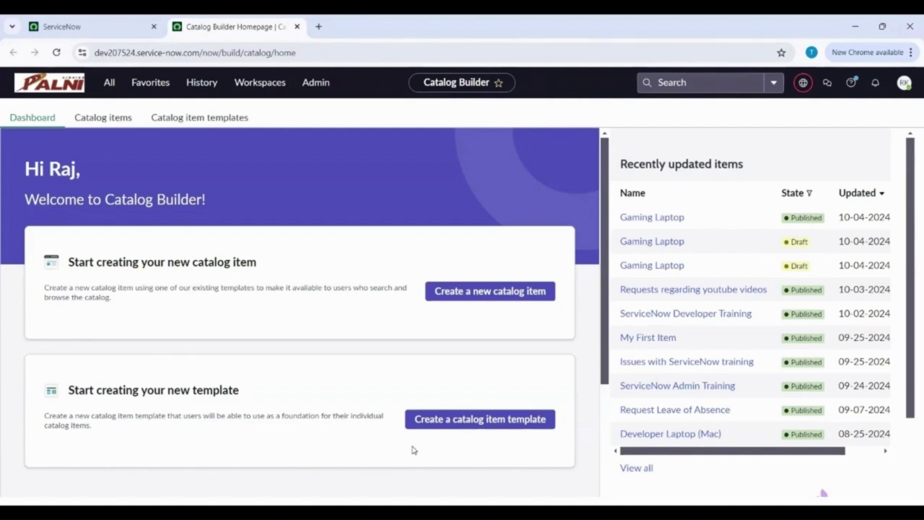
- Create a Standard catalog item template named "Gaming Laptop" with the short description "Custom Made Gaming Laptop"
left_click(453, 420)
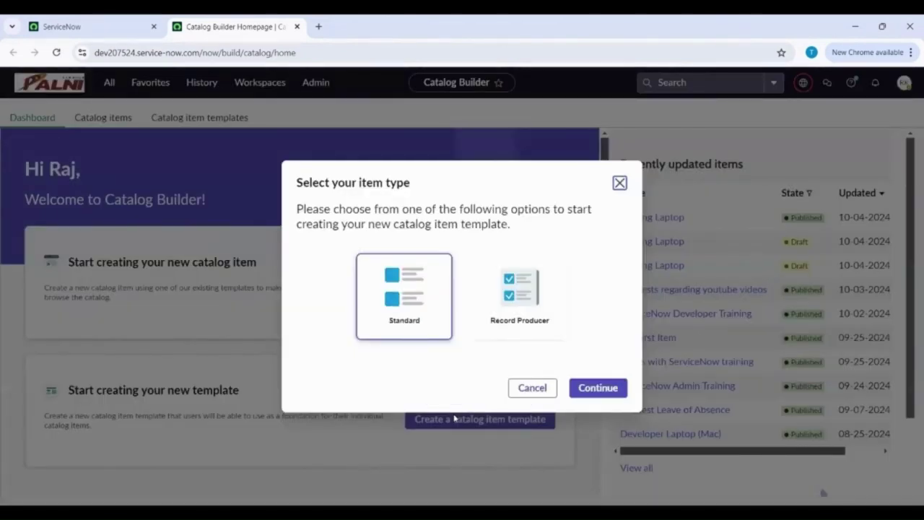
left_click(394, 312)
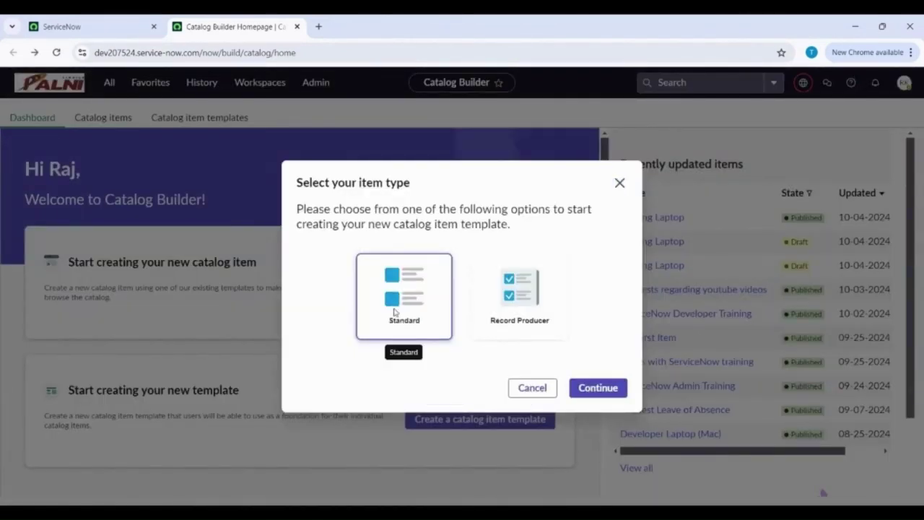
left_click(590, 389)
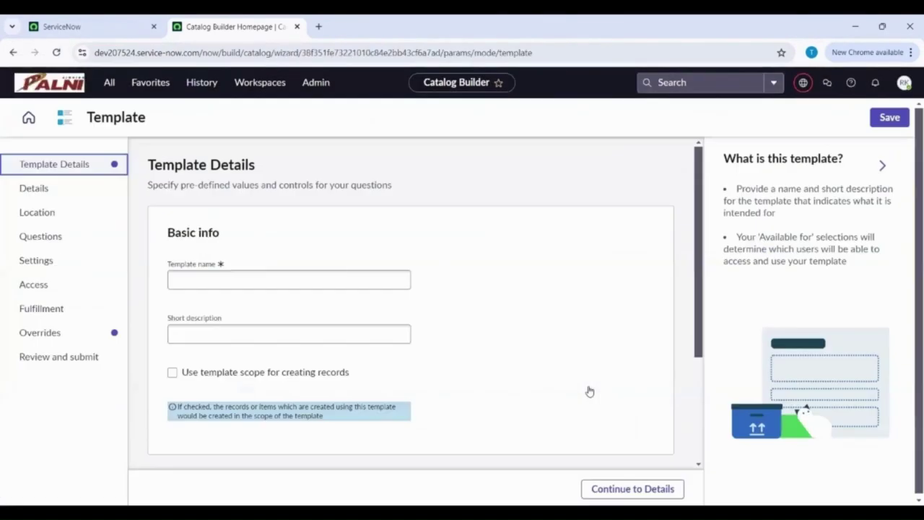
type("Gaming Laptop")
left_click(339, 334)
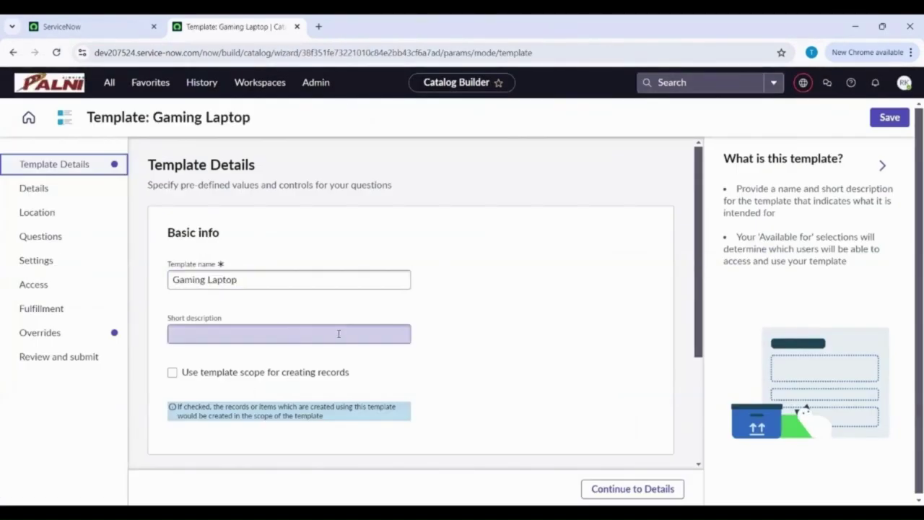
type("Custom Made Gaming Laptop")
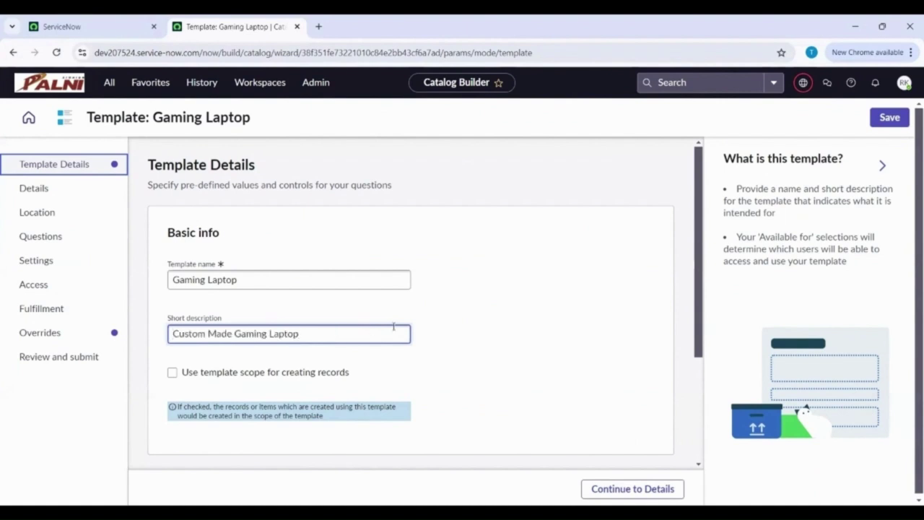
- Make the template available for the Any User criteria and save the selection
scroll(537, 337, "down", 1)
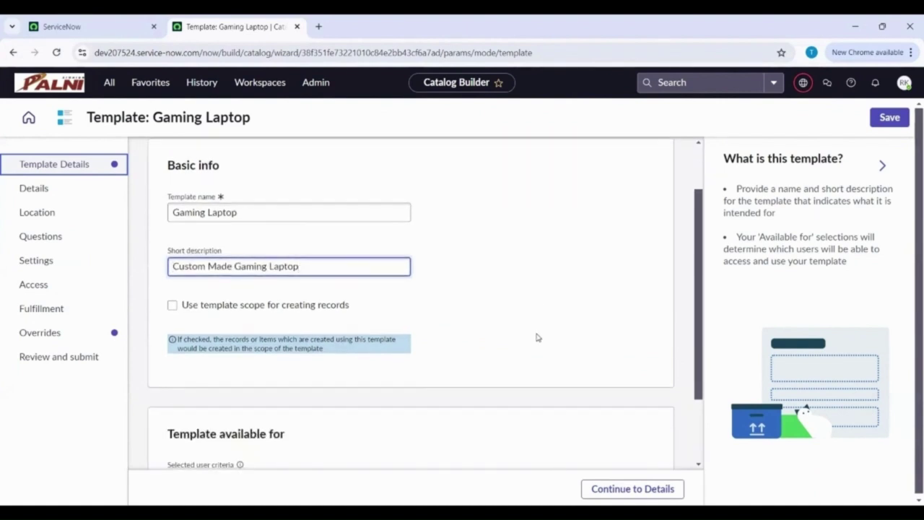
scroll(537, 337, "down", 1)
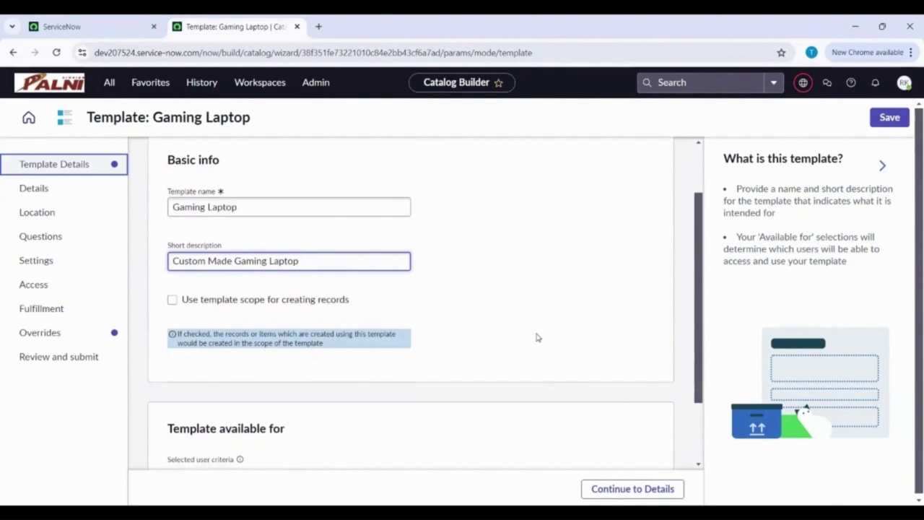
scroll(536, 338, "down", 1)
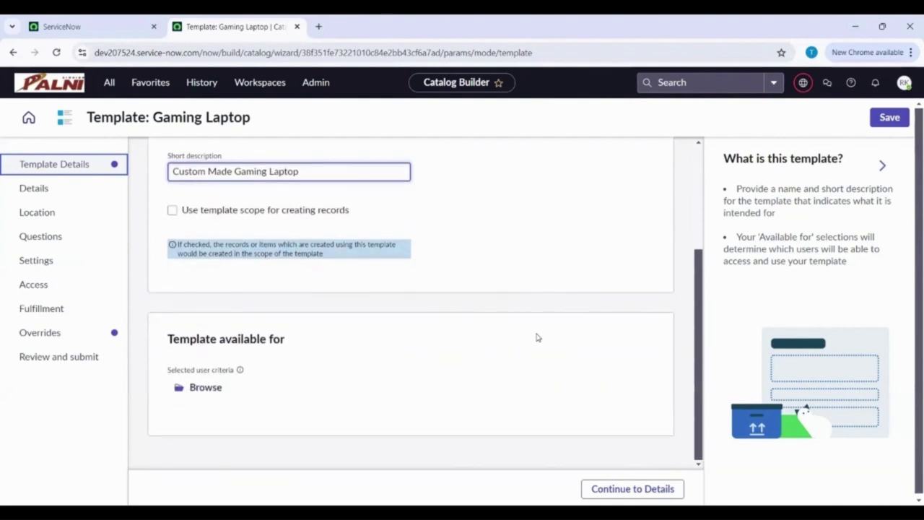
left_click(203, 390)
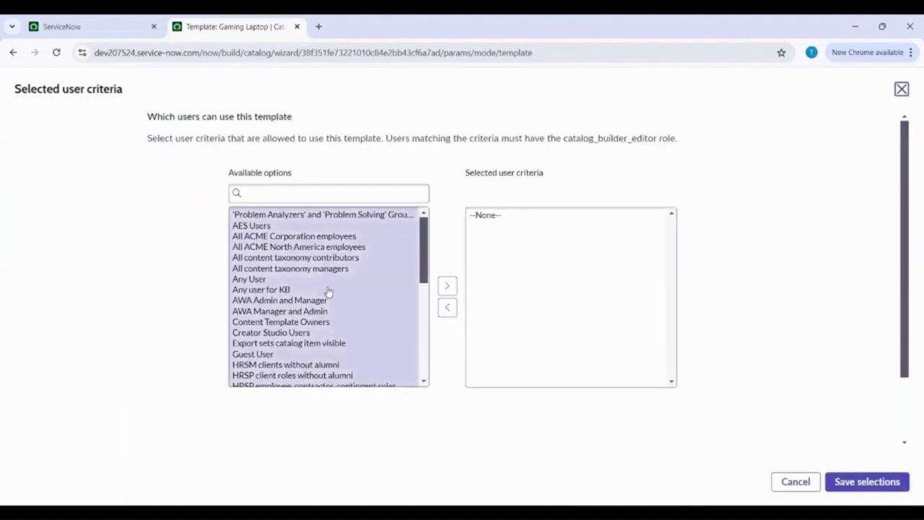
left_click(260, 281)
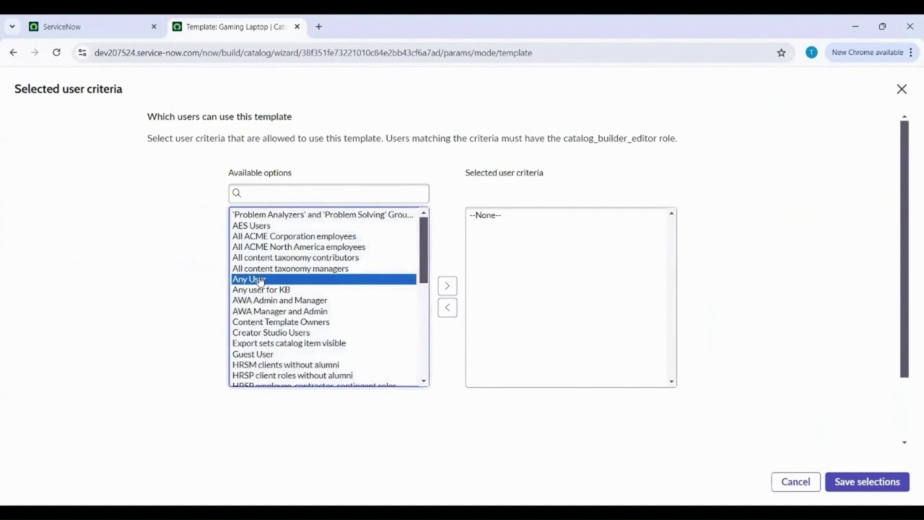
left_click(448, 289)
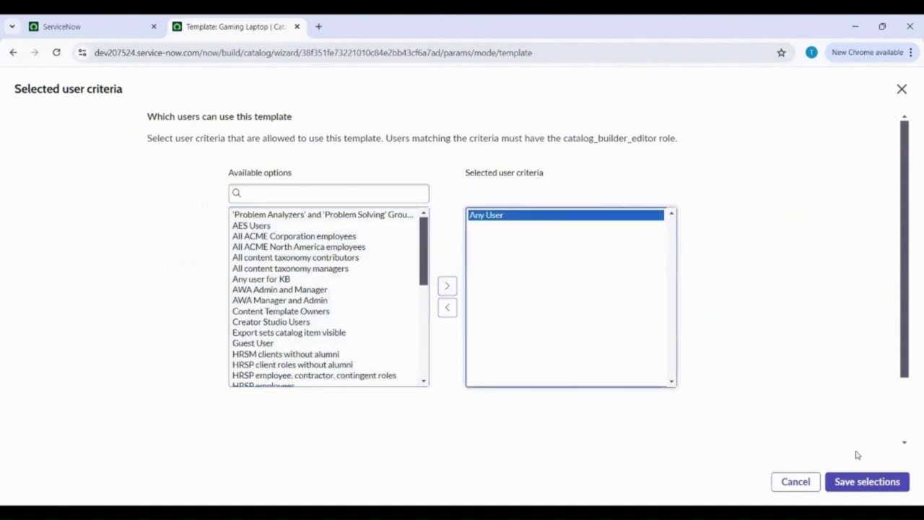
left_click(859, 484)
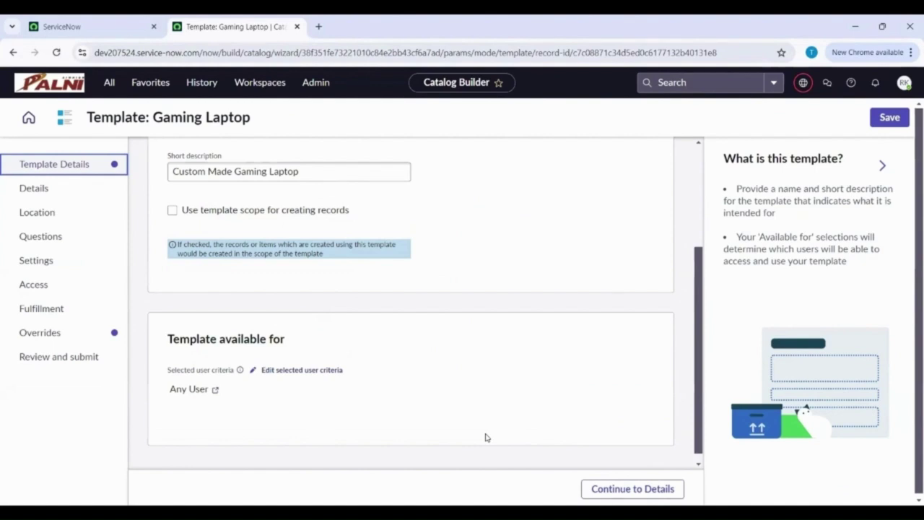
- In the template's item details, set the item name to "Gaming Laptop" and the short description to "Custom Made Gaming Laptop"
left_click(35, 192)
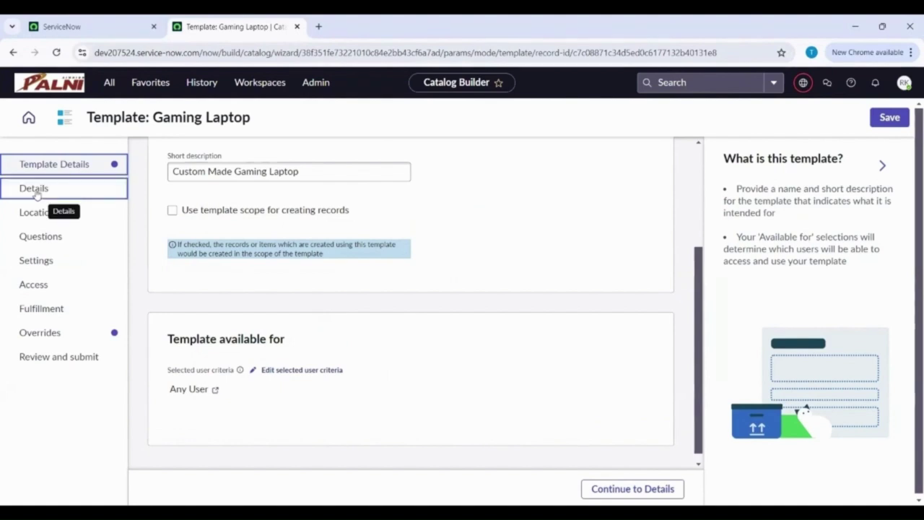
left_click(219, 174)
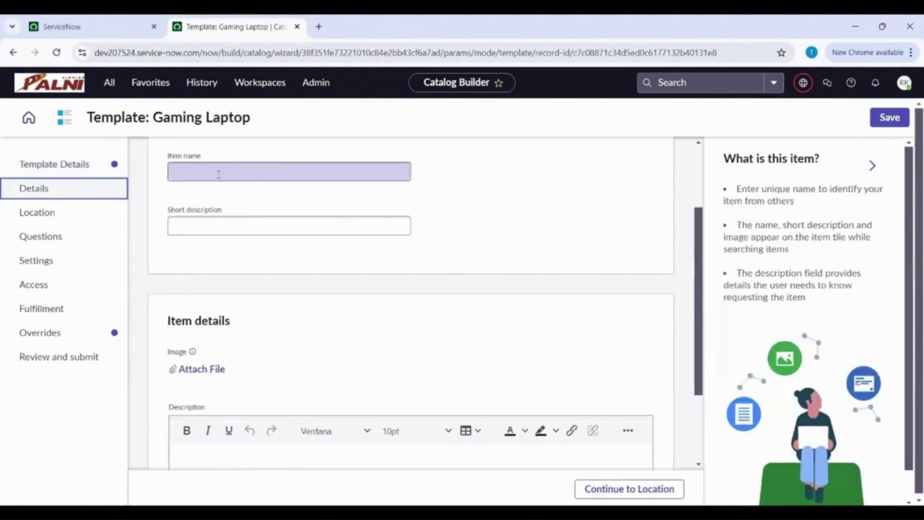
left_click(218, 174)
left_click(258, 199)
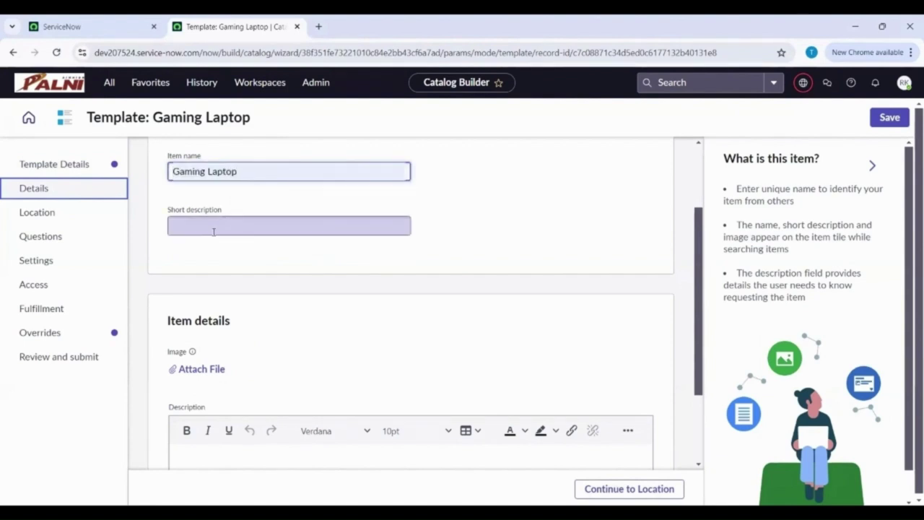
left_click(214, 231)
left_click(253, 254)
scroll(253, 259, "down", 2)
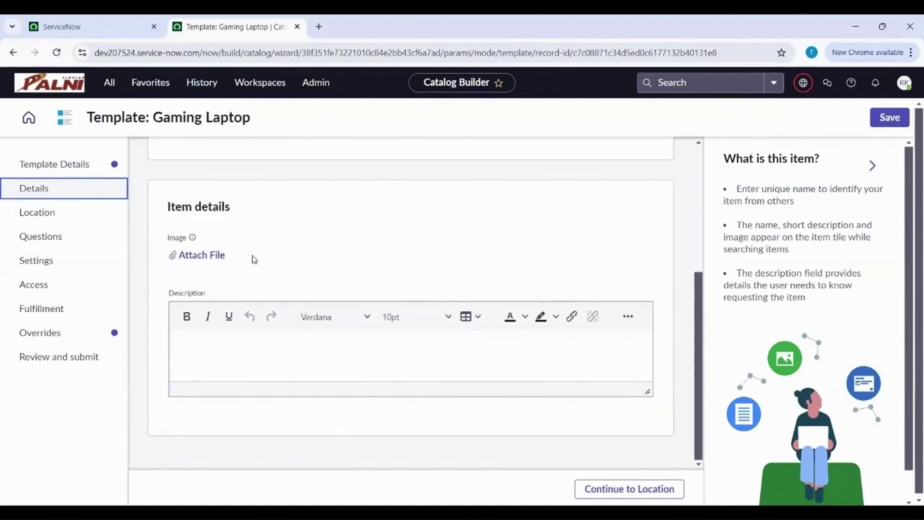
left_click(346, 339)
scroll(137, 256, "up", 3)
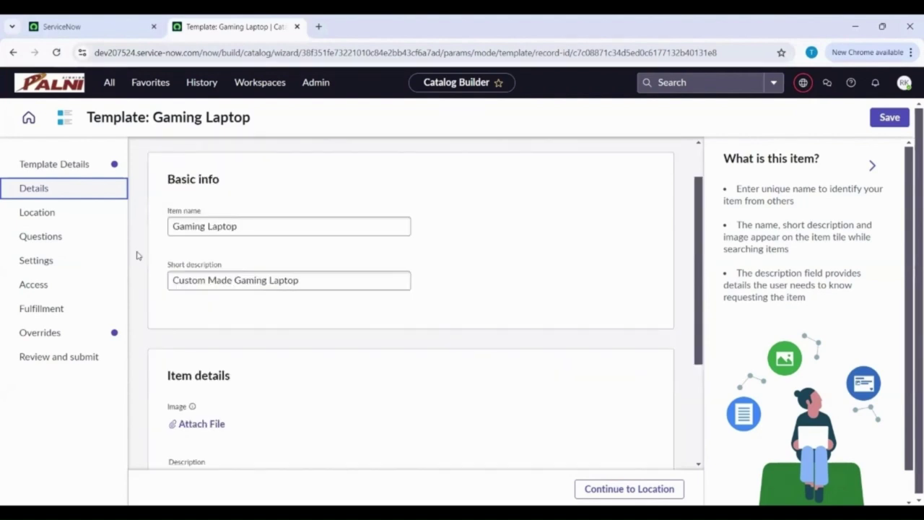
- In the template's location settings, select Service Catalog as the catalog and save the selection
left_click(45, 211)
left_click(208, 237)
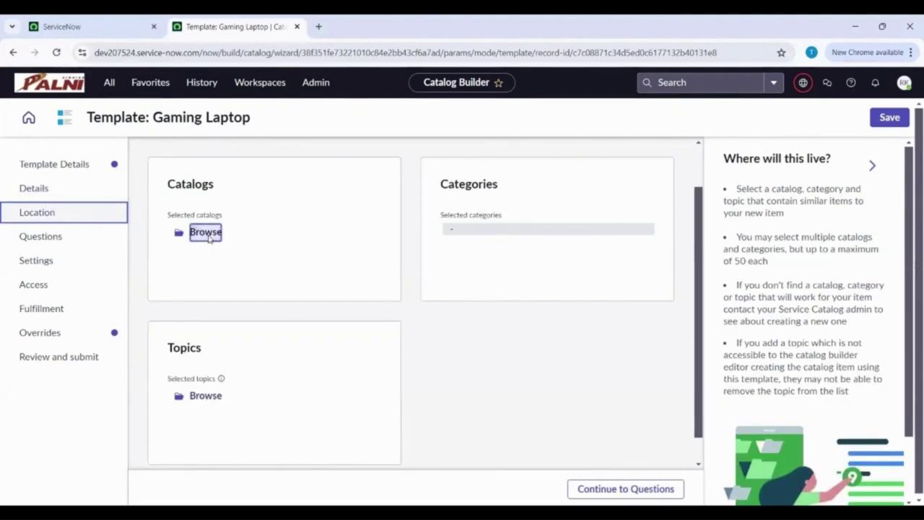
left_click(282, 264)
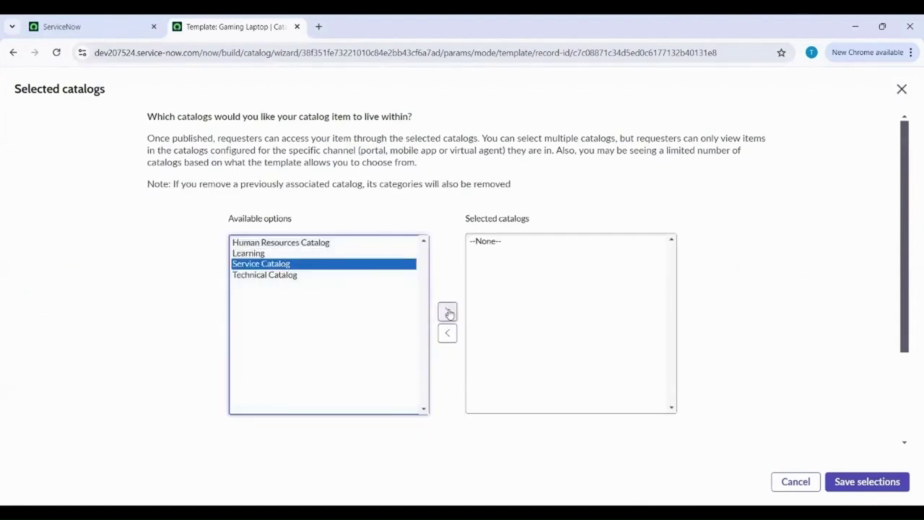
left_click(447, 310)
left_click(864, 482)
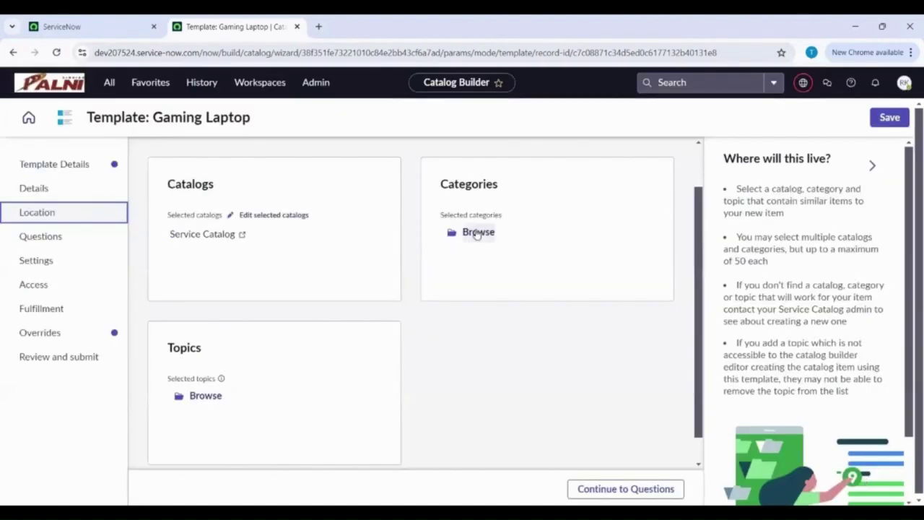
- In the template's location settings, select Hardware as the category and save the selection
left_click(477, 232)
left_click(255, 322)
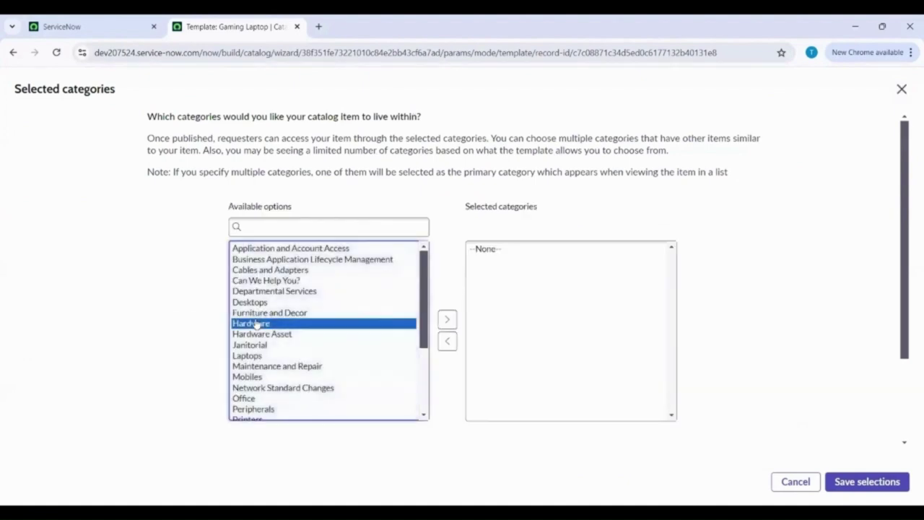
left_click(447, 319)
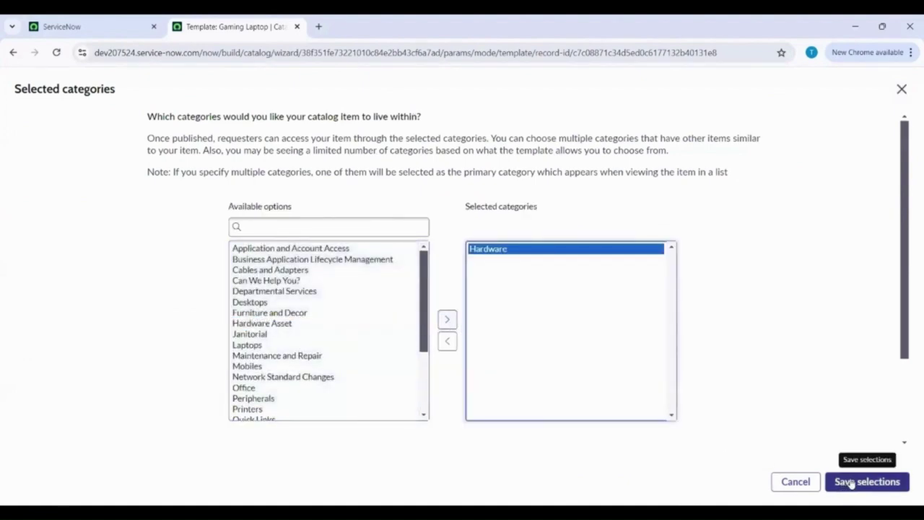
left_click(852, 481)
- Connect the template to the Hardware topic under Technology services in the Employee taxonomy and save the selection
left_click(198, 401)
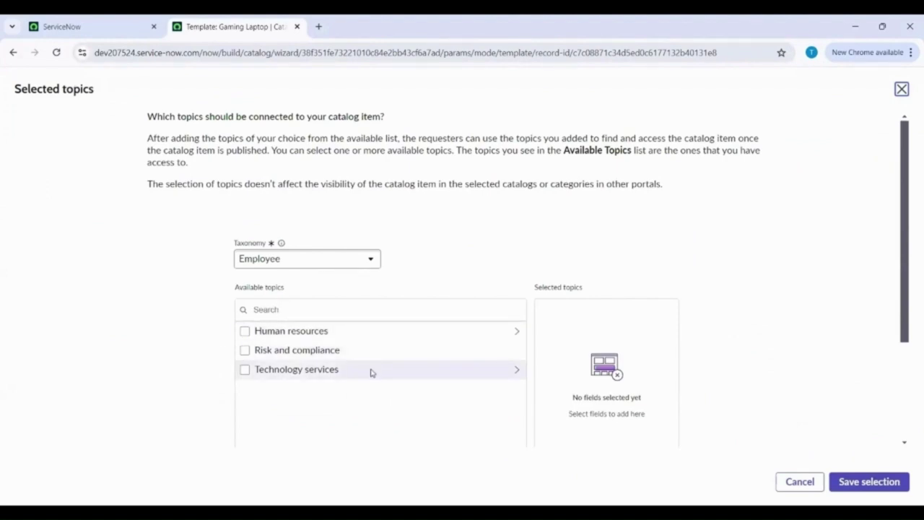
left_click(517, 369)
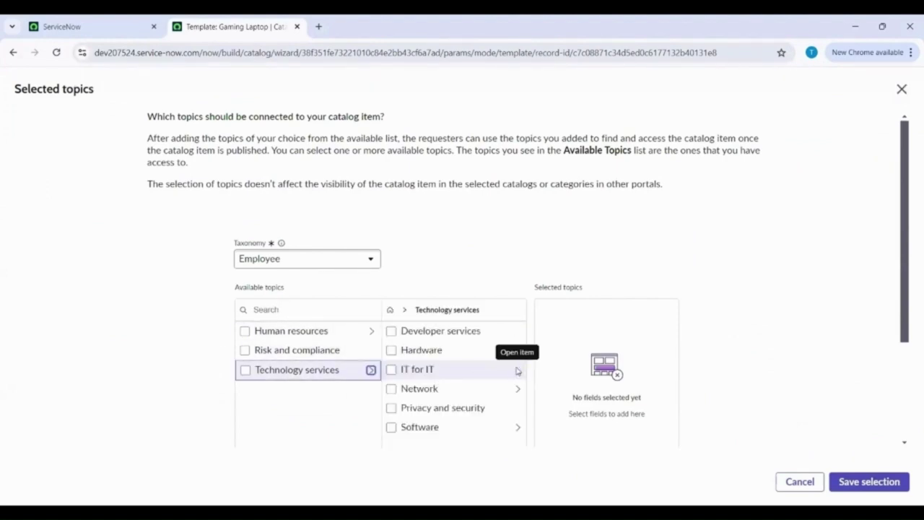
left_click(390, 351)
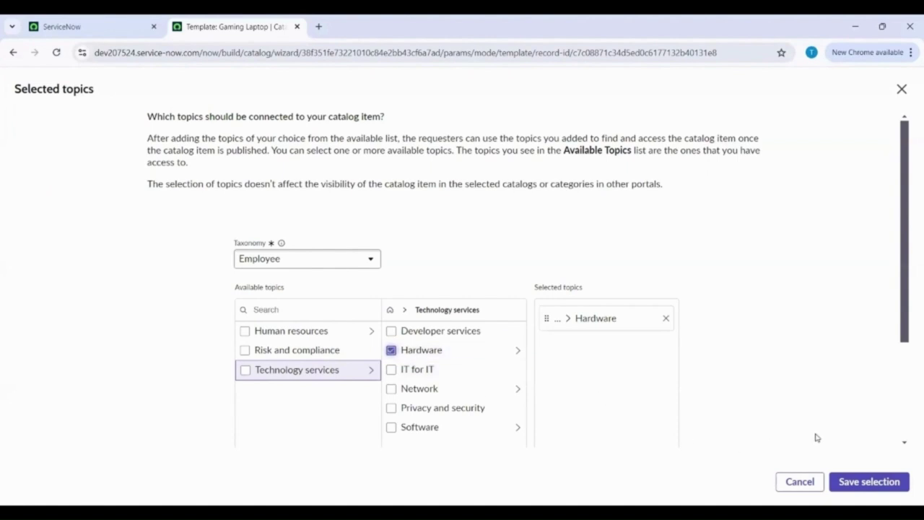
left_click(852, 486)
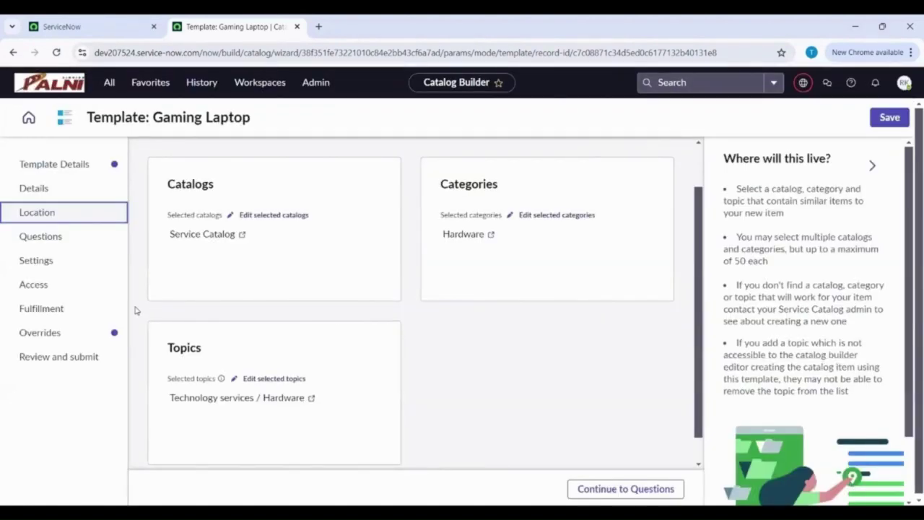
- Add the Standard Employee Questions question set to the template's questions and save the selection
left_click(60, 238)
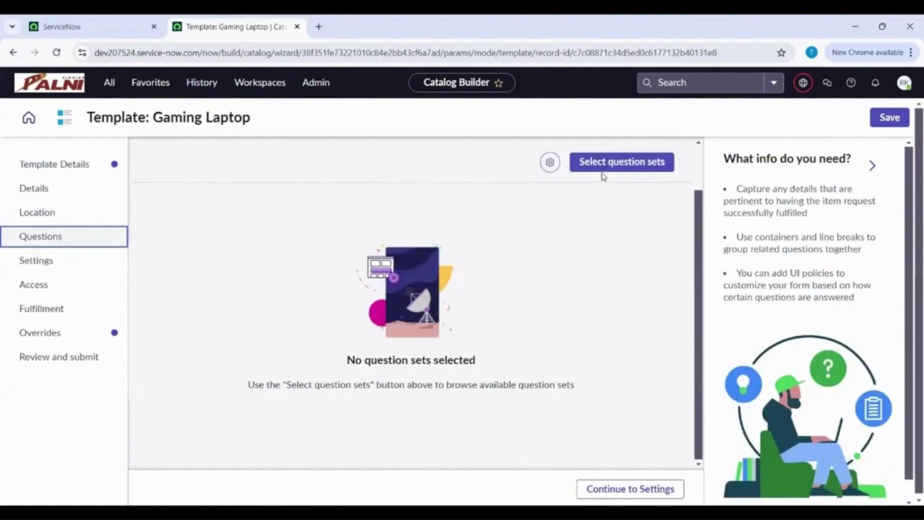
left_click(605, 169)
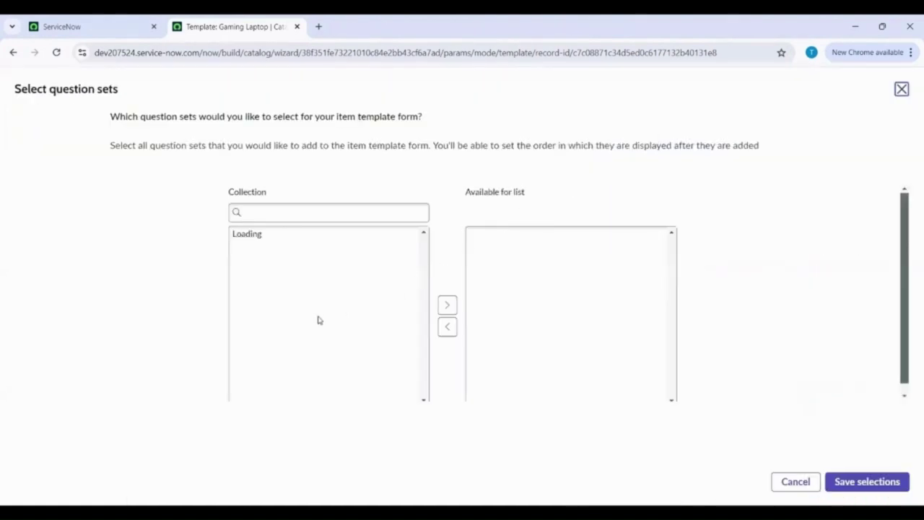
scroll(320, 322, "down", 1)
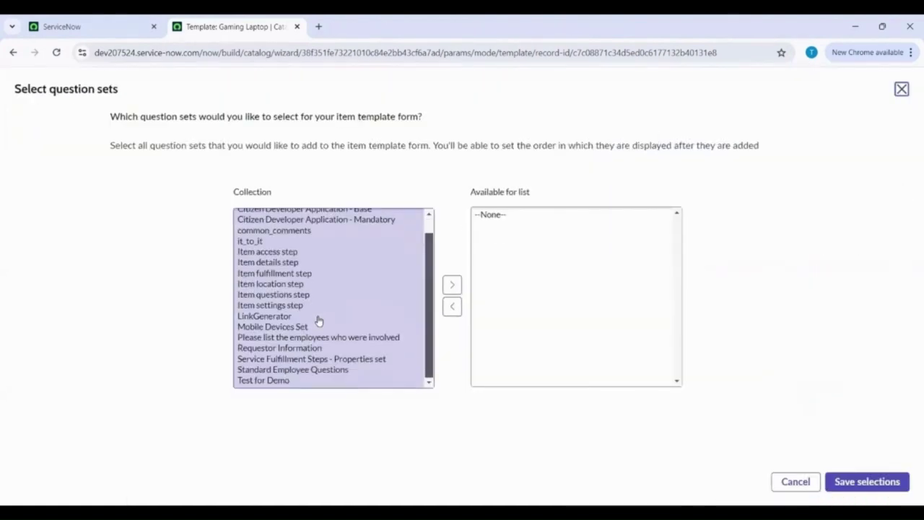
left_click(304, 369)
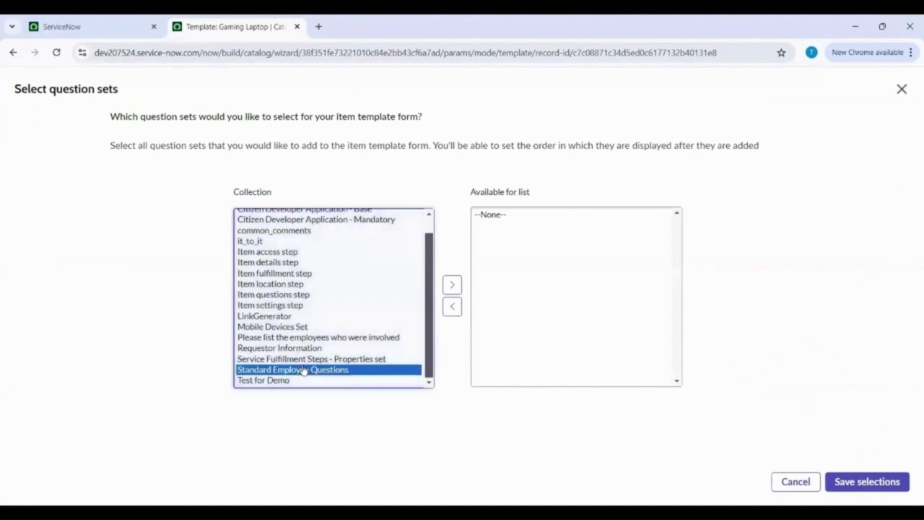
left_click(453, 285)
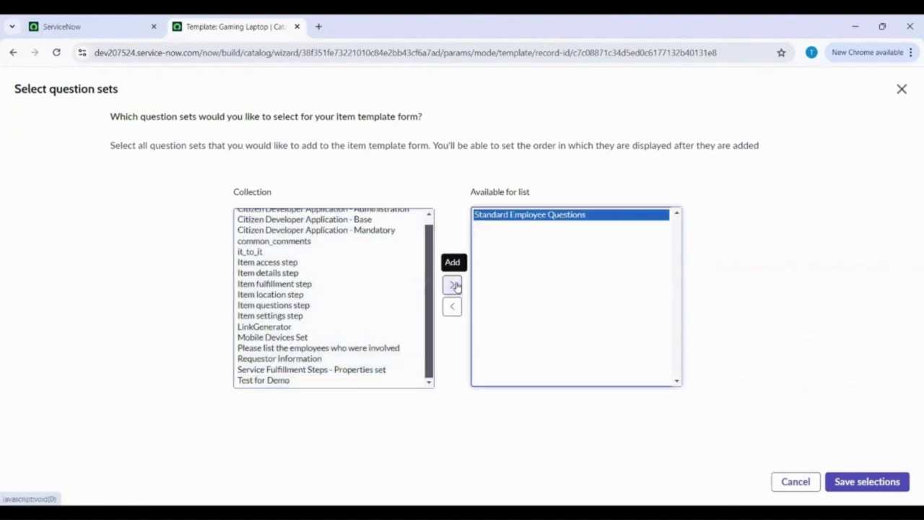
left_click(867, 481)
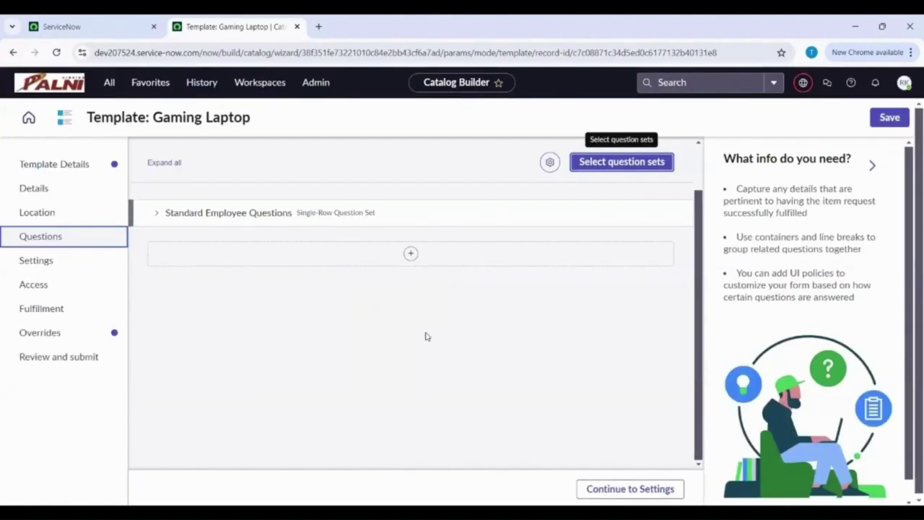
- Review the template's settings and access sections, and set the fulfillment flow to "Service Catalog item request"
left_click(42, 261)
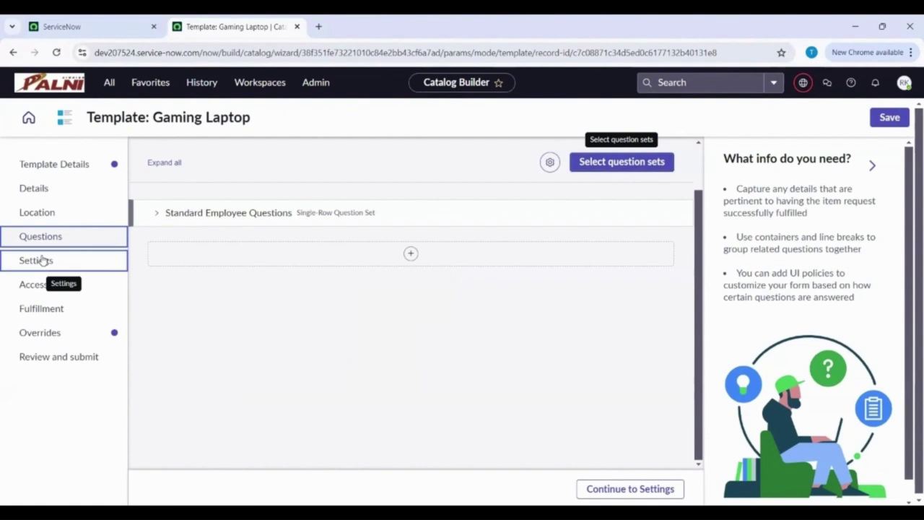
scroll(437, 331, "down", 1)
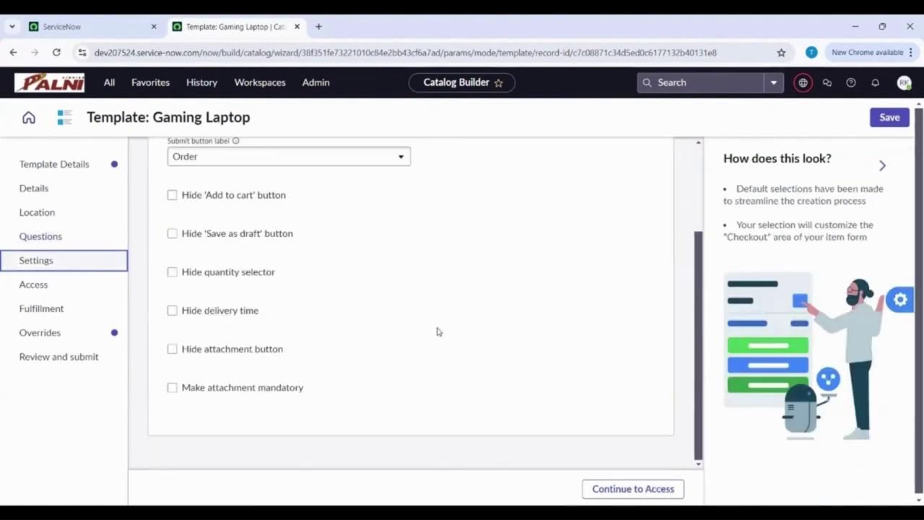
left_click(79, 292)
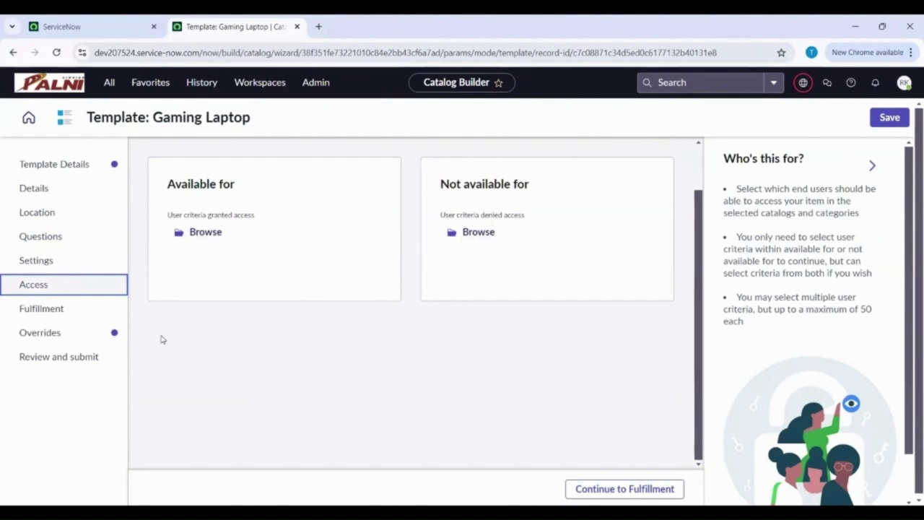
left_click(83, 311)
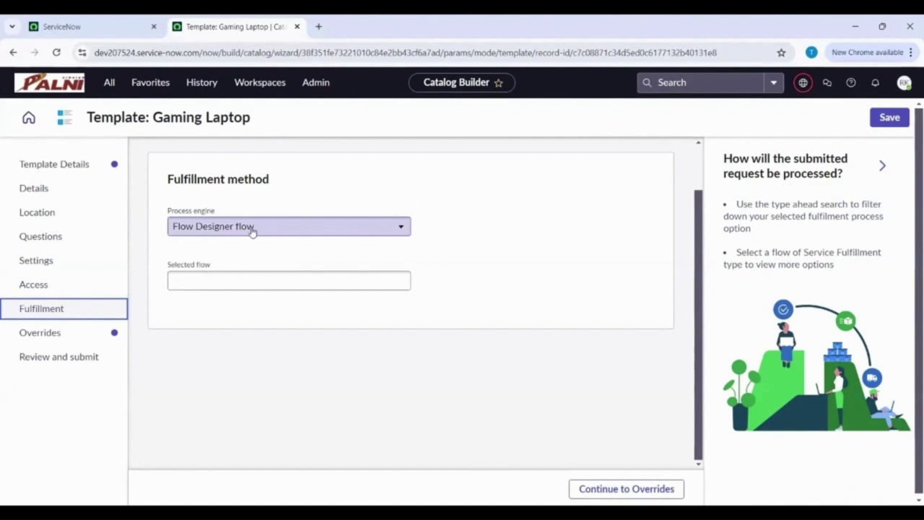
left_click(222, 280)
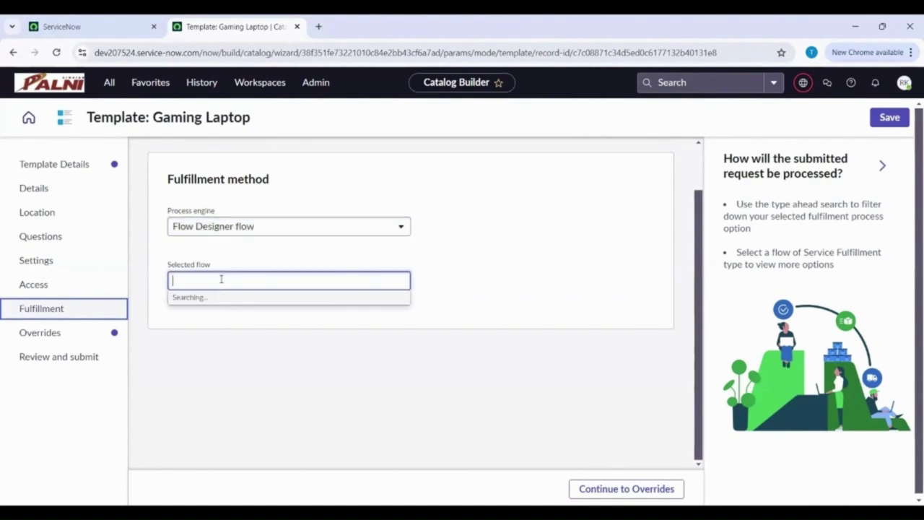
left_click(214, 333)
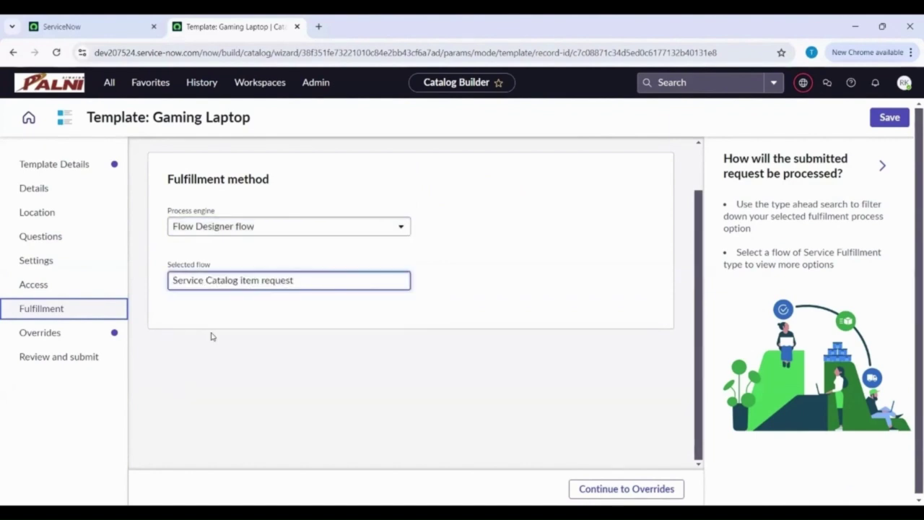
scroll(137, 338, "up", 1)
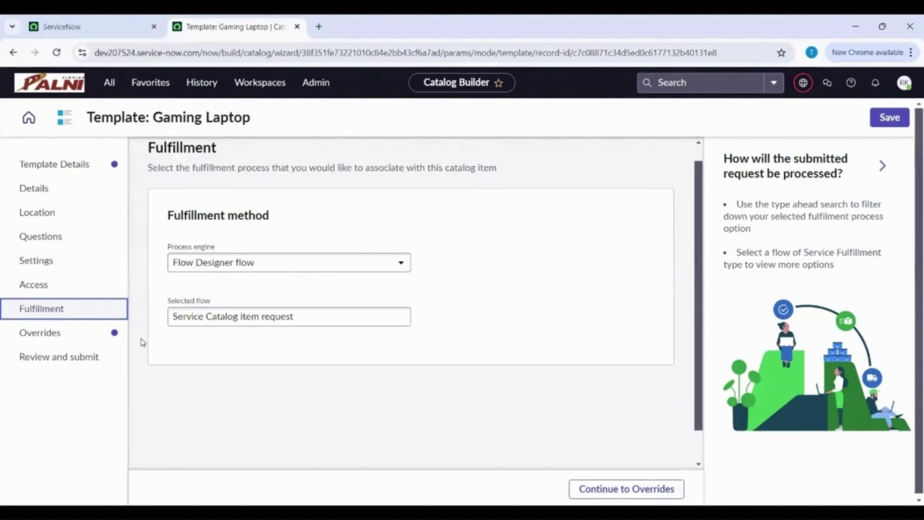
- In the template's overrides, make Hide 'Add to wishlist' button, Item name and Image editable by the submitter and save
left_click(84, 333)
left_click(200, 282)
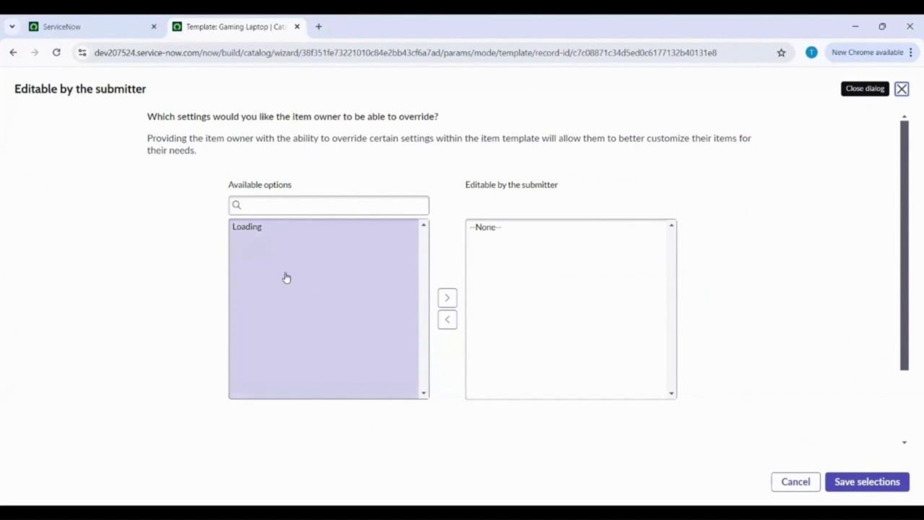
left_click(274, 260)
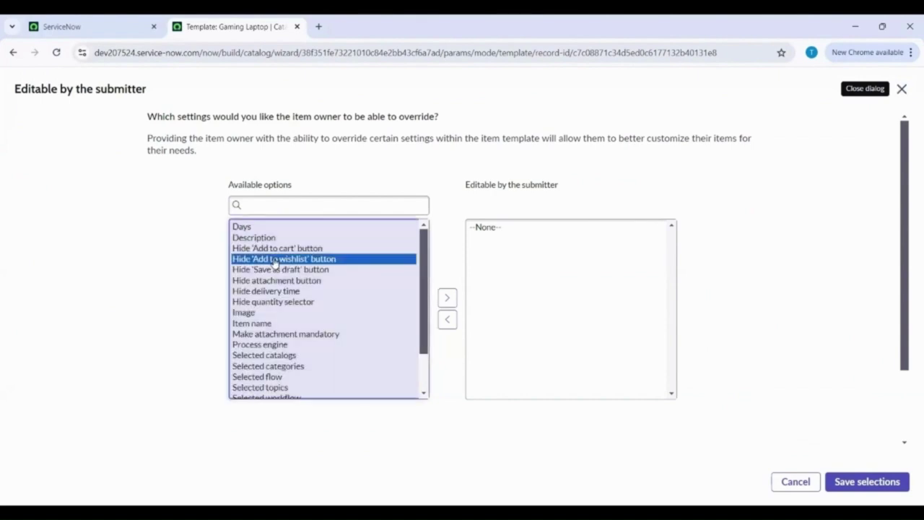
left_click(448, 298)
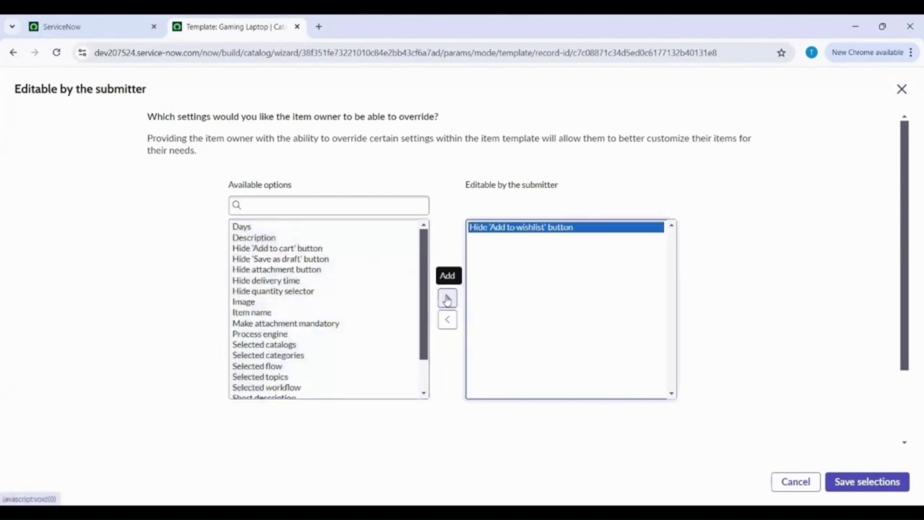
left_click(264, 313)
left_click(447, 297)
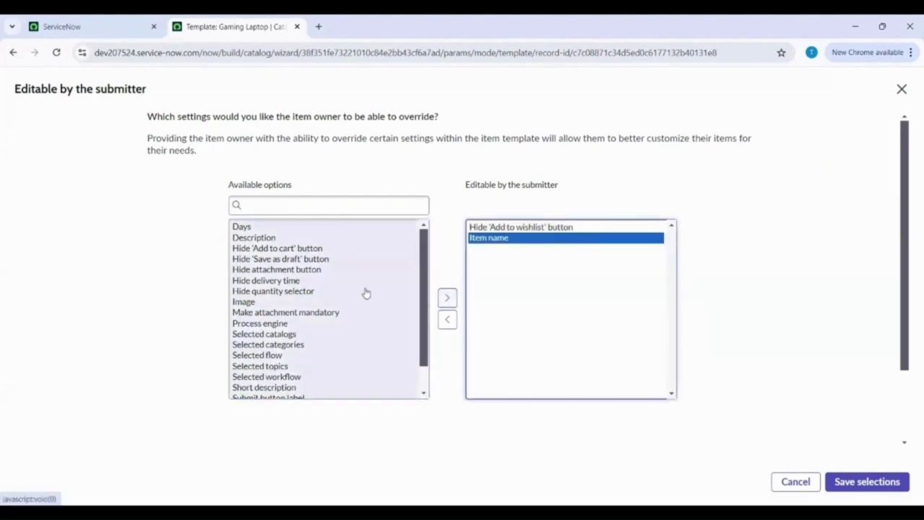
left_click(265, 302)
left_click(447, 298)
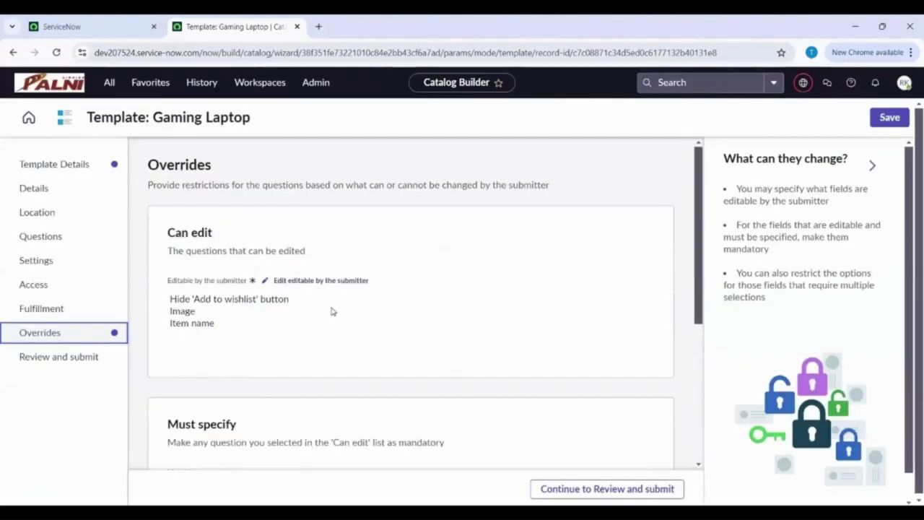
- Make Item name a mandatory override that the submitter must specify and save the selection
scroll(332, 311, "down", 5)
left_click(204, 306)
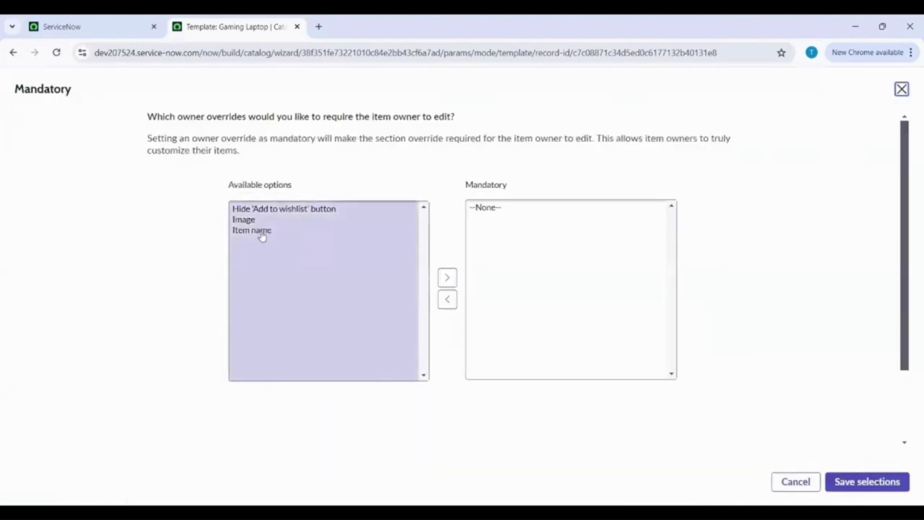
left_click(261, 231)
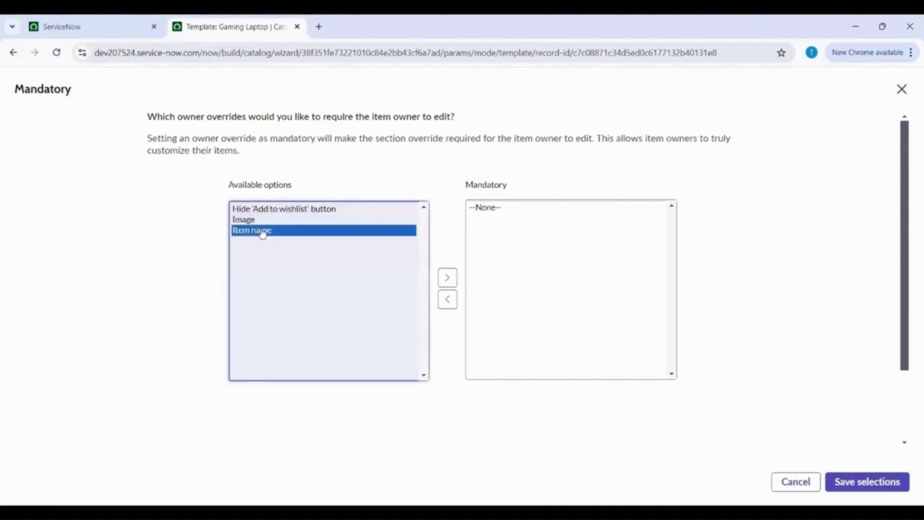
left_click(447, 278)
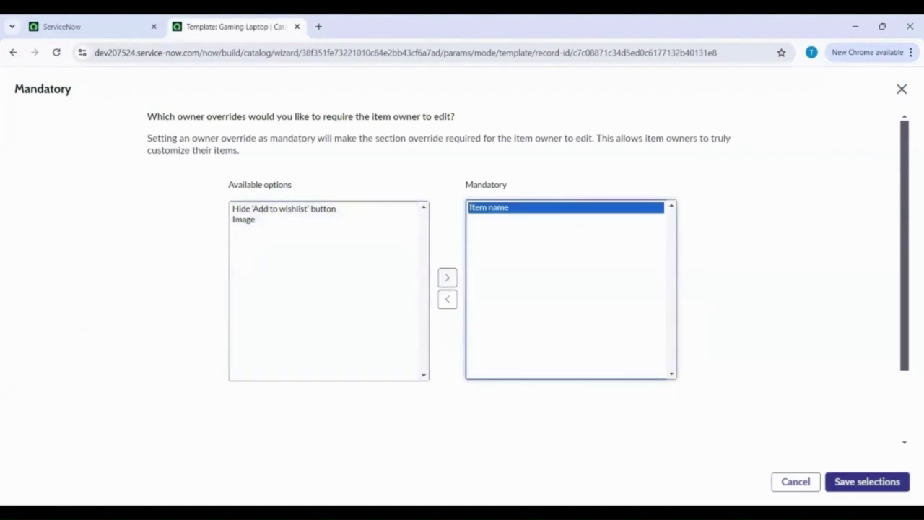
left_click(867, 482)
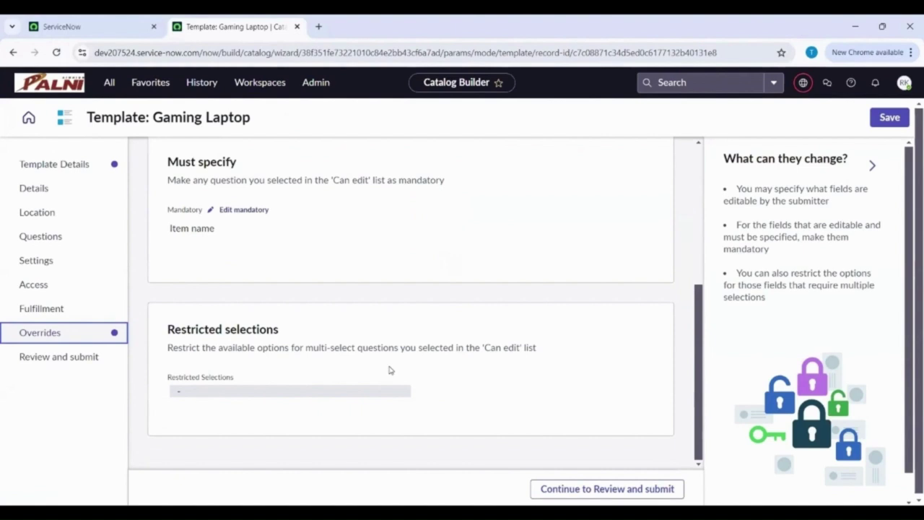
- Submit the Gaming Laptop template from its review section, return to the dashboard and open the catalog item templates list
left_click(583, 481)
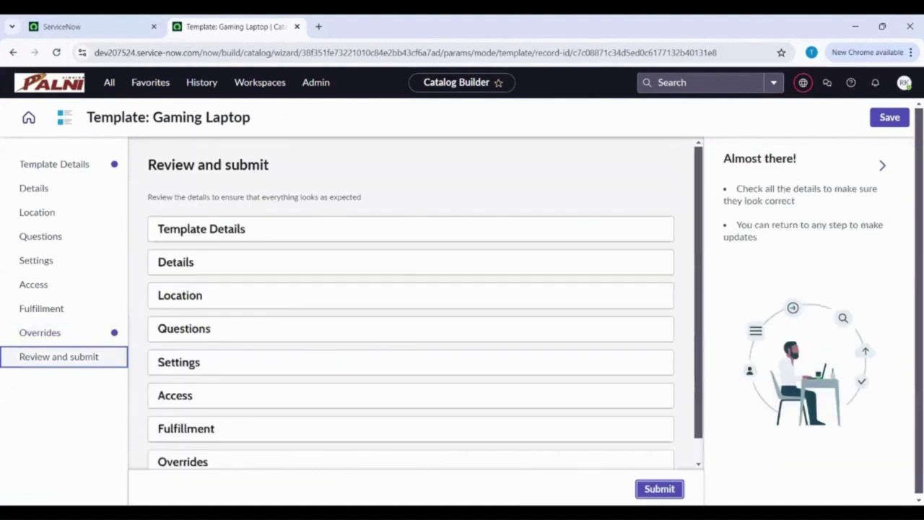
left_click(660, 489)
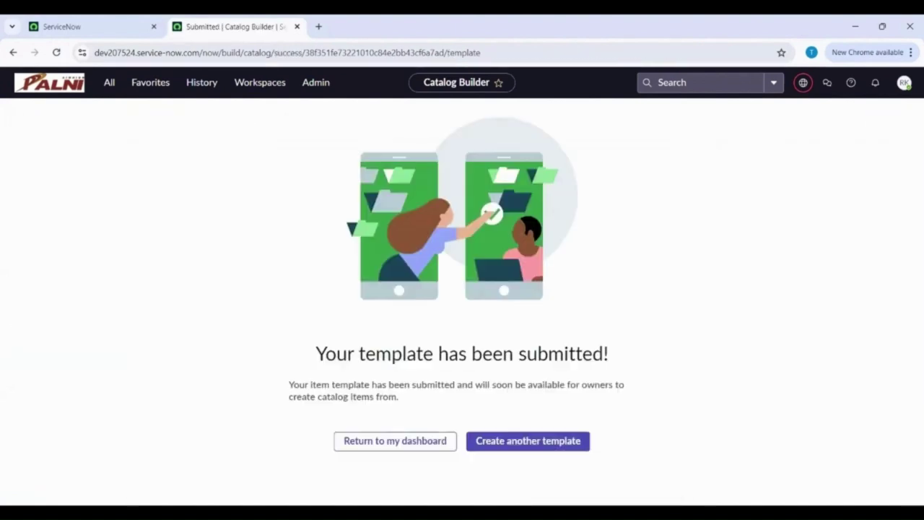
left_click(403, 441)
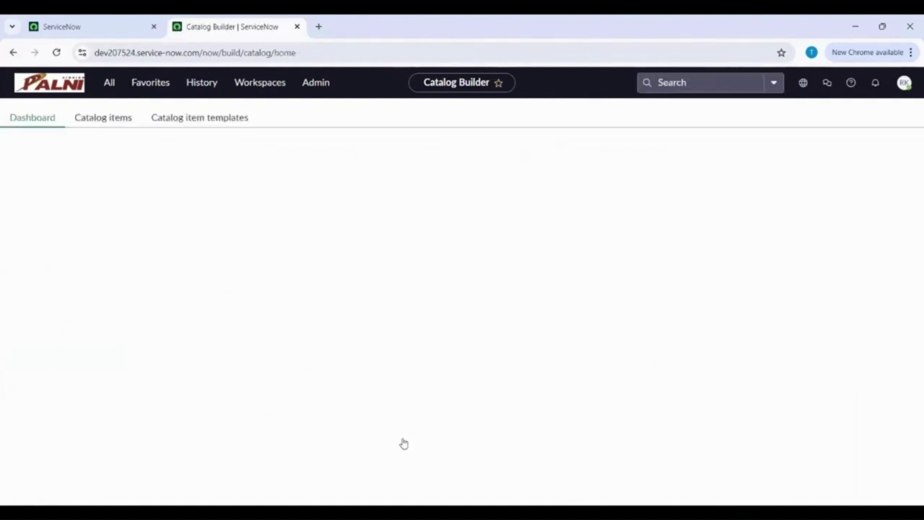
left_click(201, 121)
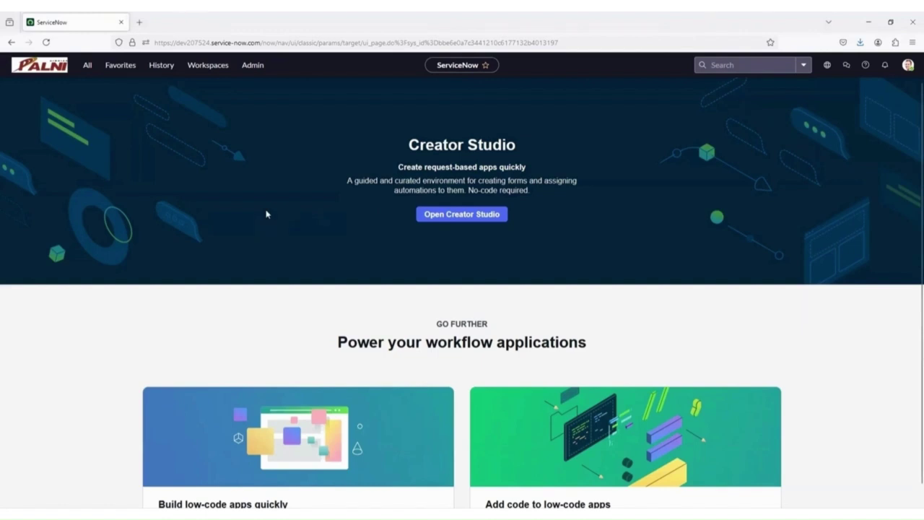
- Open the Gaming Laptop catalog item and add a Single Line Text variable with the question "This is a demo variable"
left_click(91, 69)
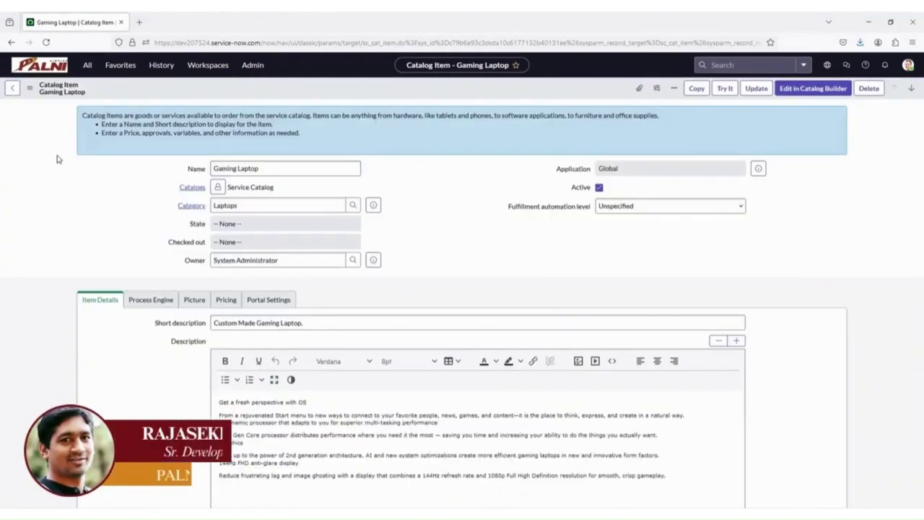
scroll(58, 159, "down", 3)
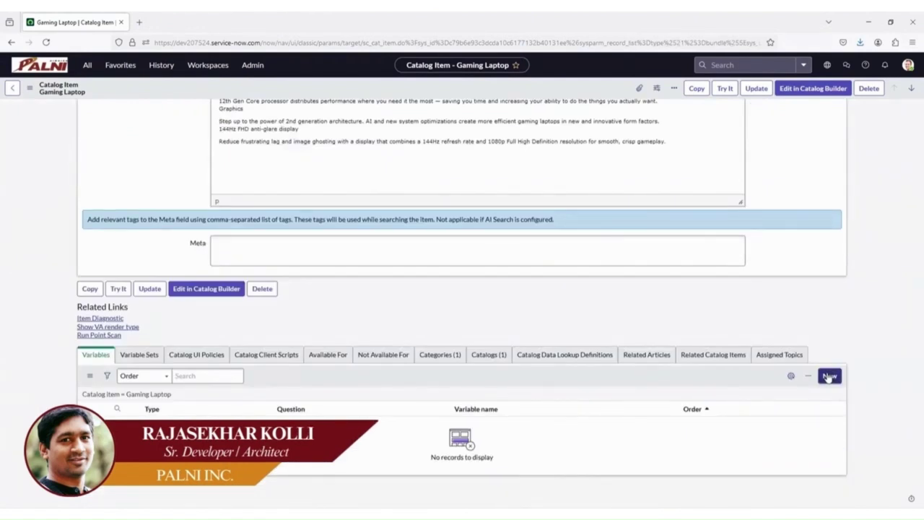
left_click(829, 377)
type("This is a demo ")
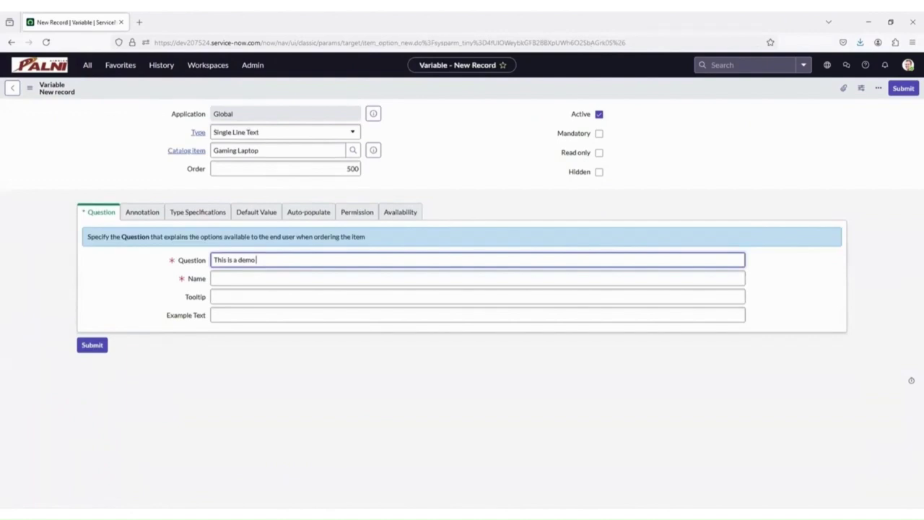
type("variable")
left_click(92, 347)
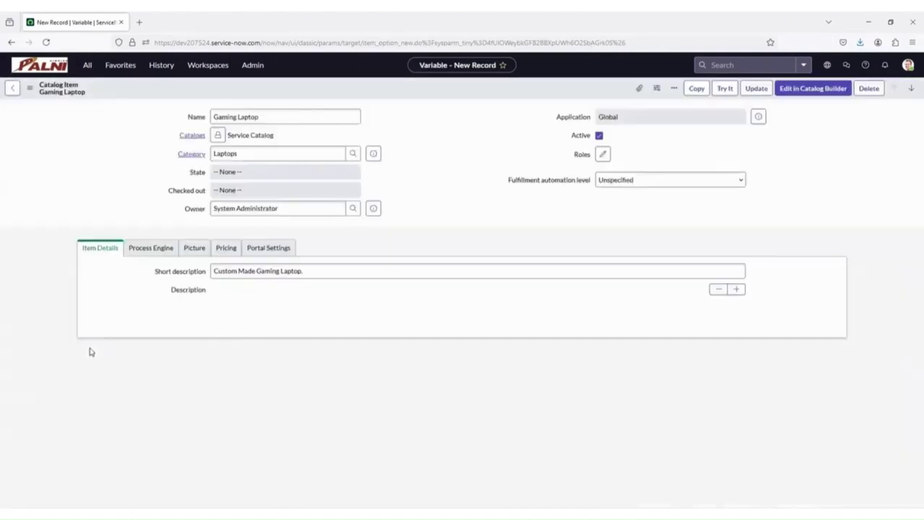
- Attach the existing it_to_it variable set to the Gaming Laptop item and save
left_click(158, 375)
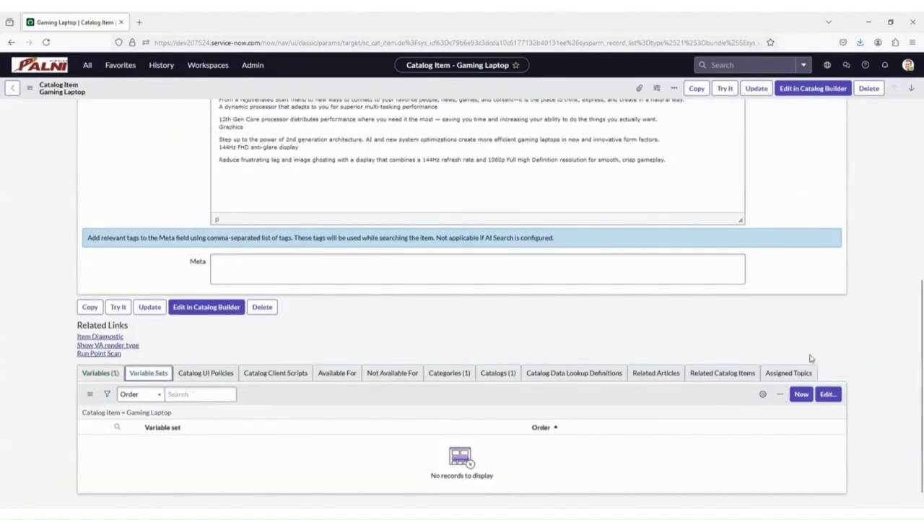
left_click(828, 394)
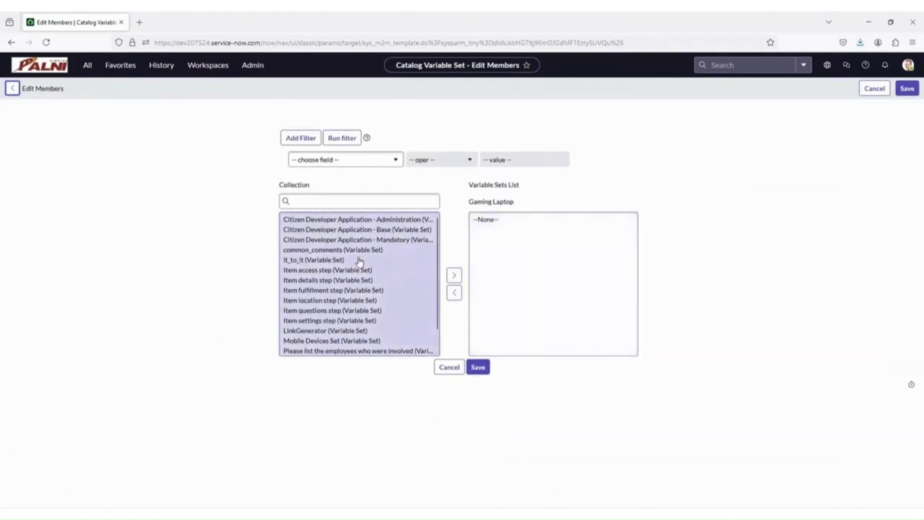
left_click(484, 370)
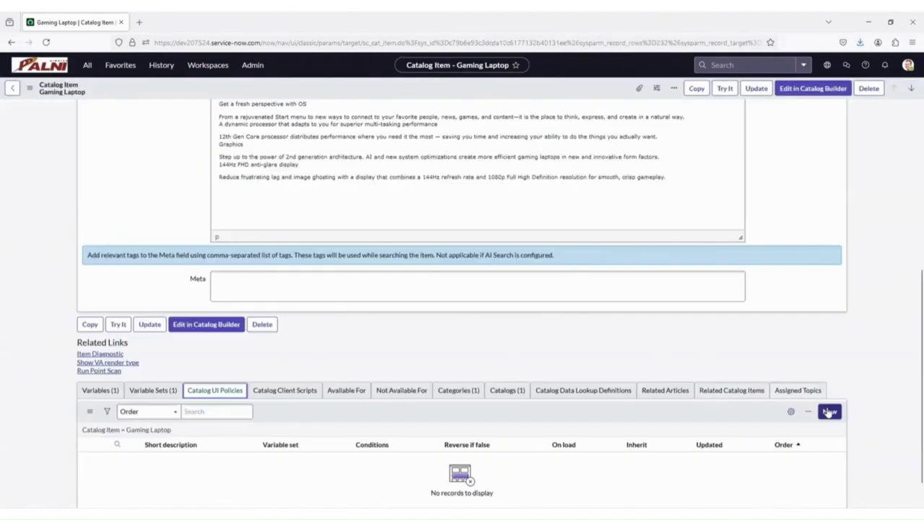
- Create and save "Demo UI Policy" with the condition it_to_it » primary_contact is empty, also applying it to catalog tasks and requested items
left_click(829, 410)
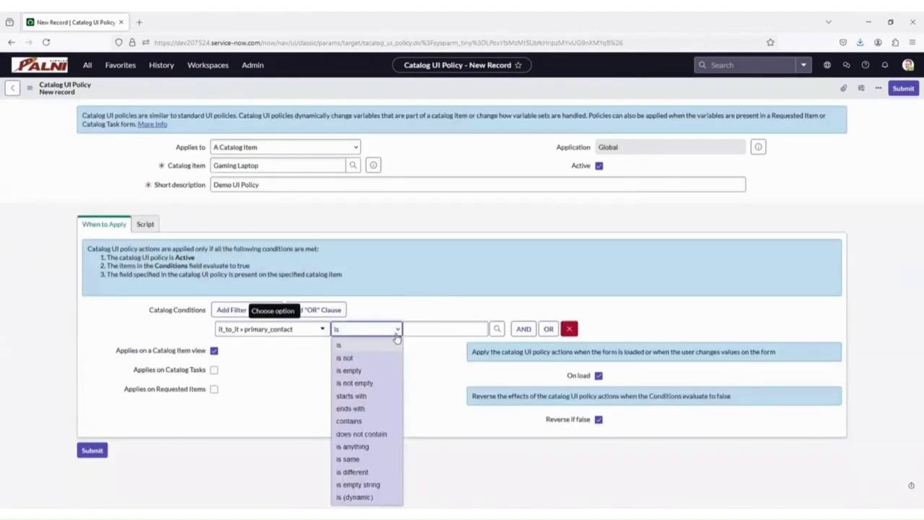
left_click(365, 373)
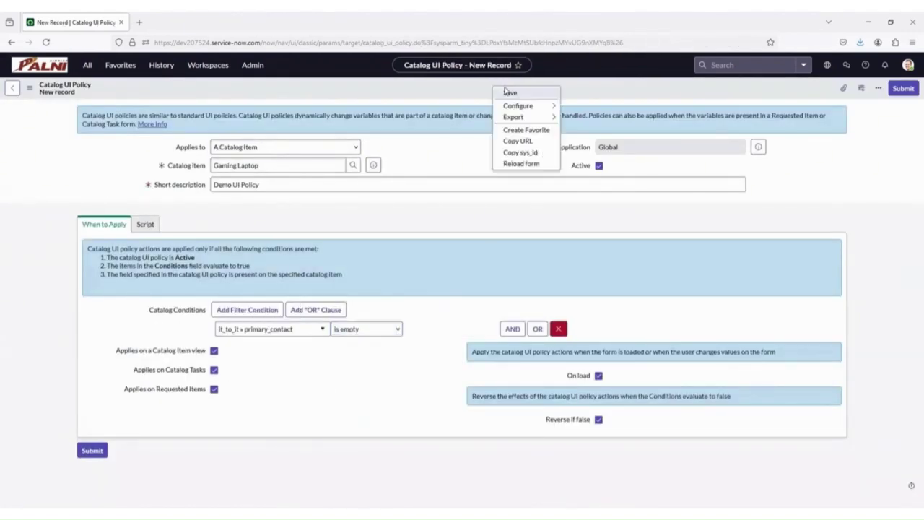
left_click(510, 93)
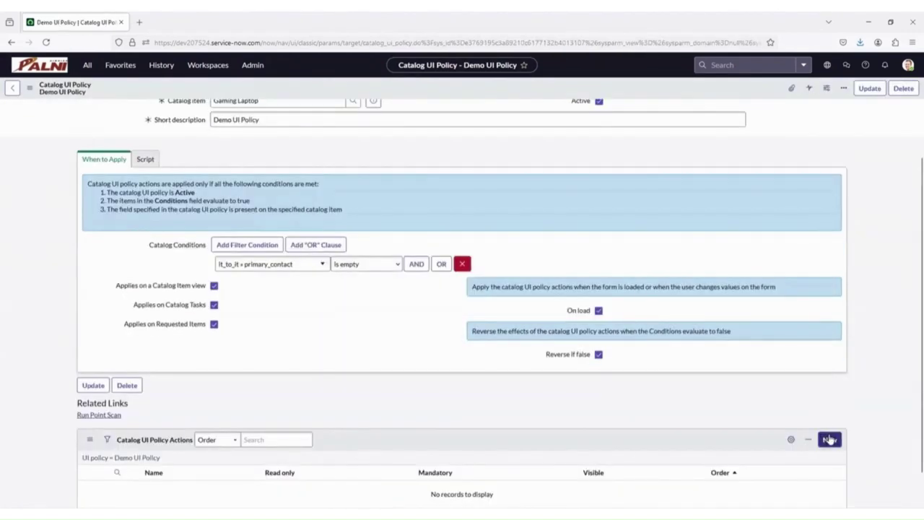
- Add a UI policy action setting this_is_a_demo_variable's Read only to True, and update the Demo UI Policy
left_click(830, 440)
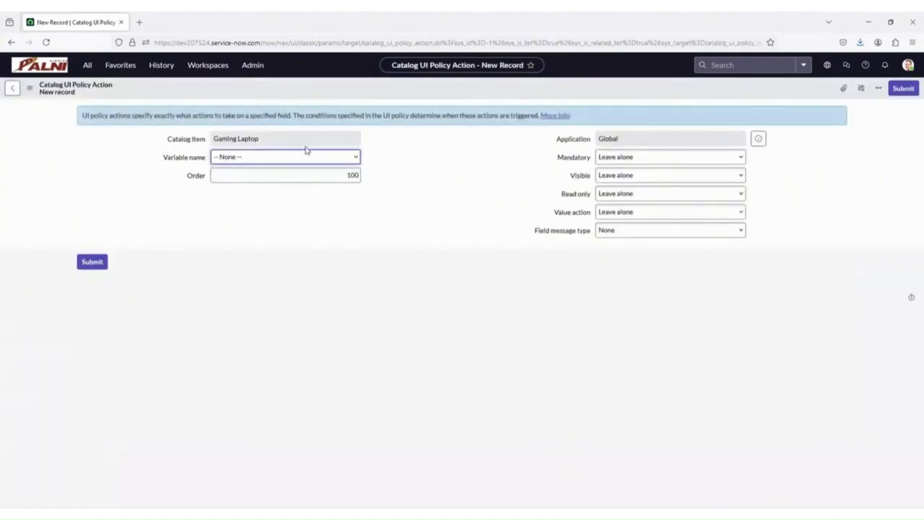
left_click(306, 161)
left_click(620, 195)
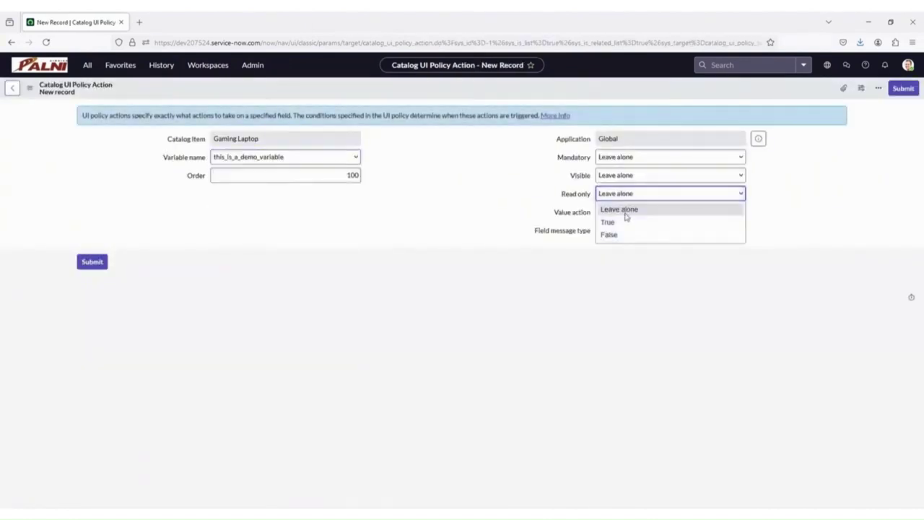
left_click(627, 221)
left_click(90, 262)
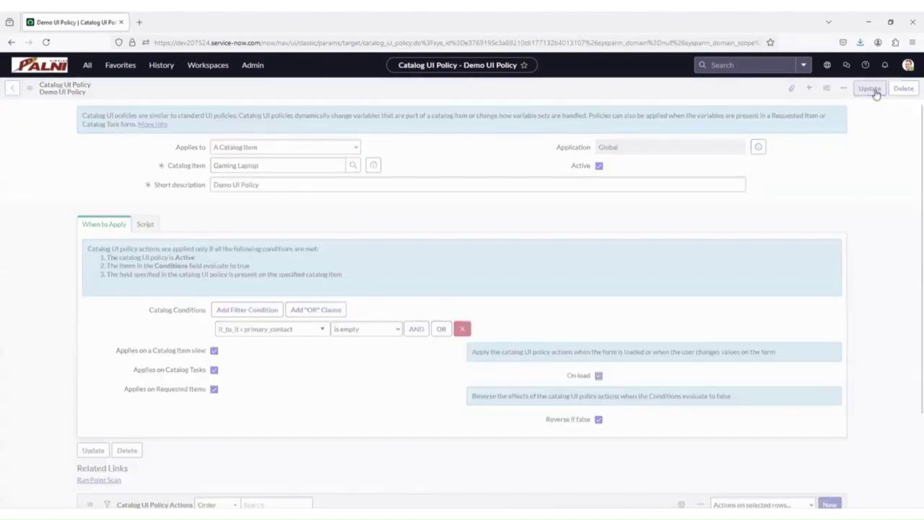
left_click(871, 88)
- Start a catalog client script named "Demo Client script" with UI type All and type onLoad, applied also to requested items and catalog tasks
left_click(830, 376)
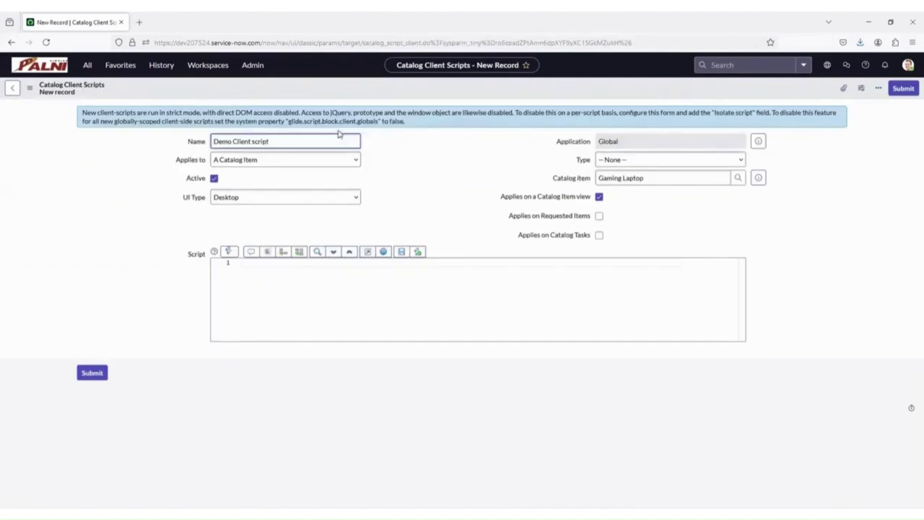
left_click(339, 198)
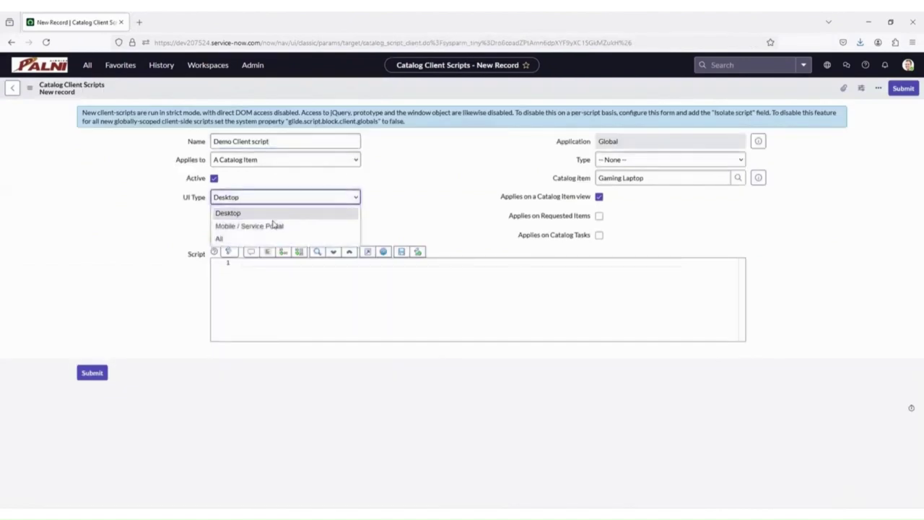
left_click(265, 239)
left_click(693, 159)
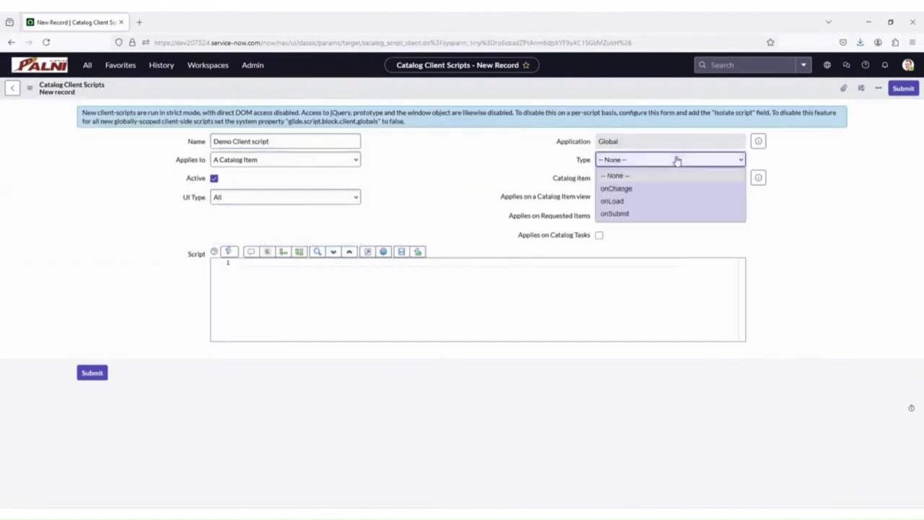
left_click(632, 201)
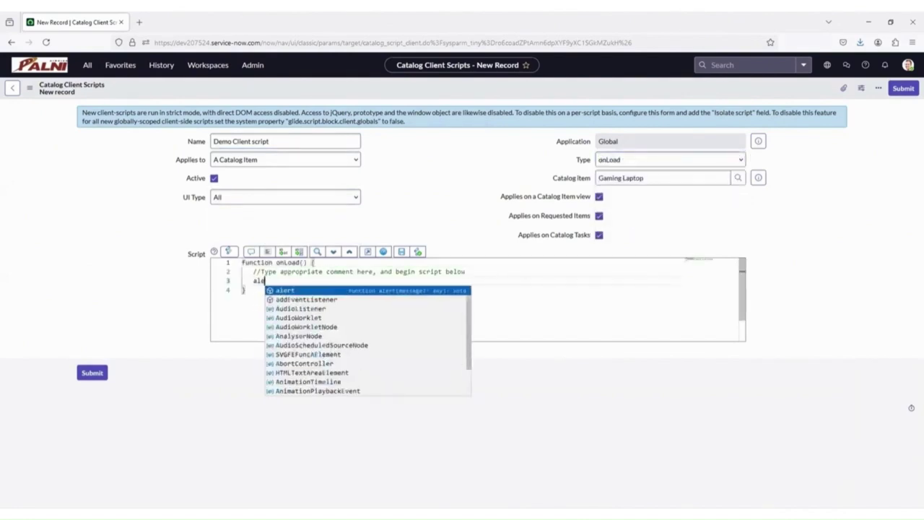
- Write alert("Demo cleint script"); inside the onLoad function and submit the client script
type("alert(")
type("'")
type("Demo cleint script\")")
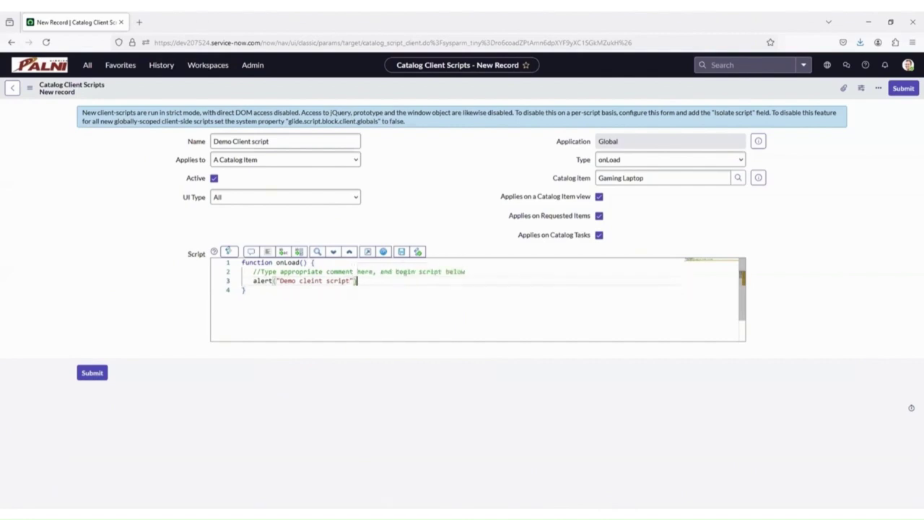
type(";")
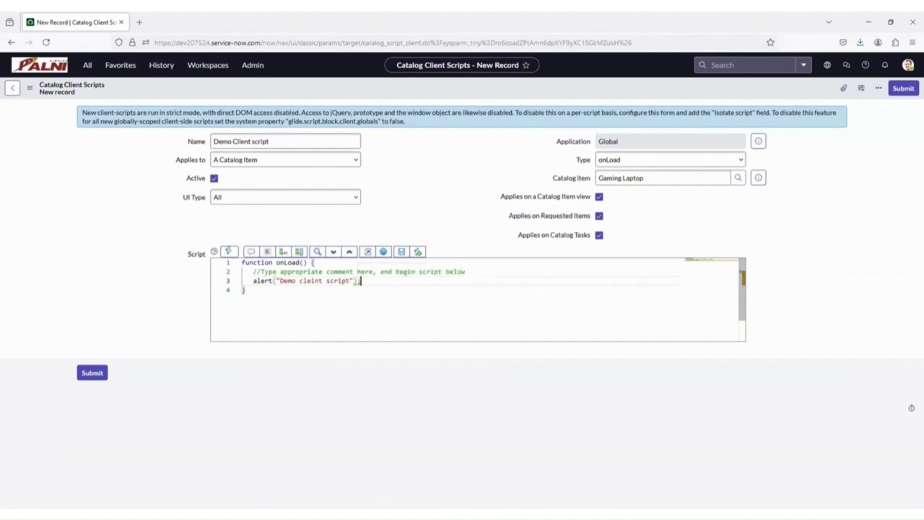
left_click(903, 89)
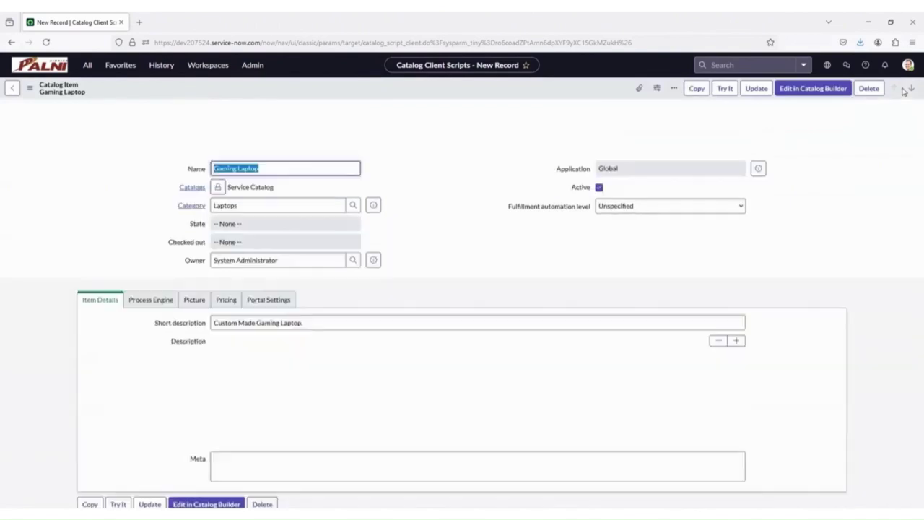
- Review the item's availability lists, add Any User to its Available For list and save
left_click(368, 372)
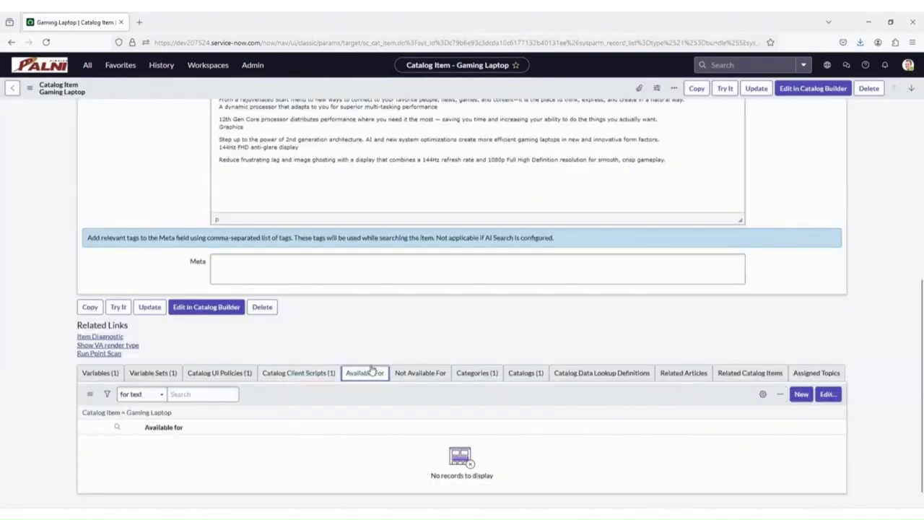
left_click(416, 372)
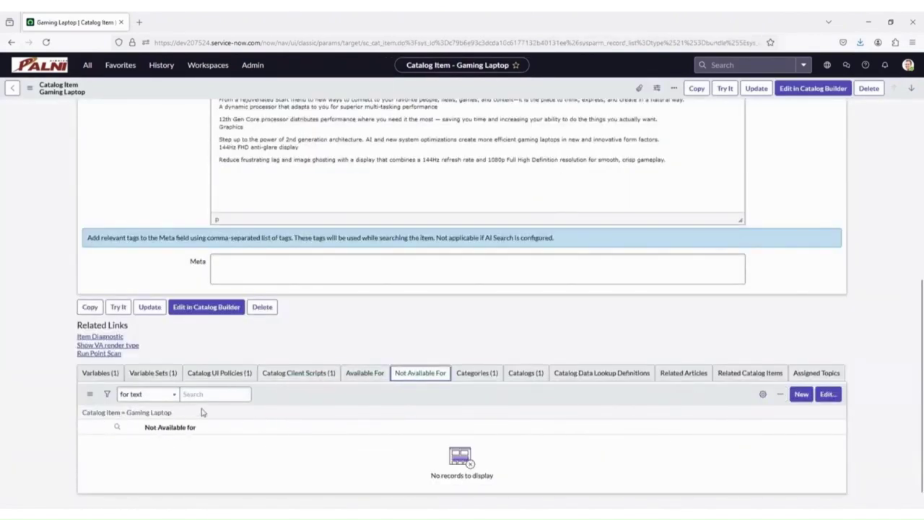
left_click(376, 370)
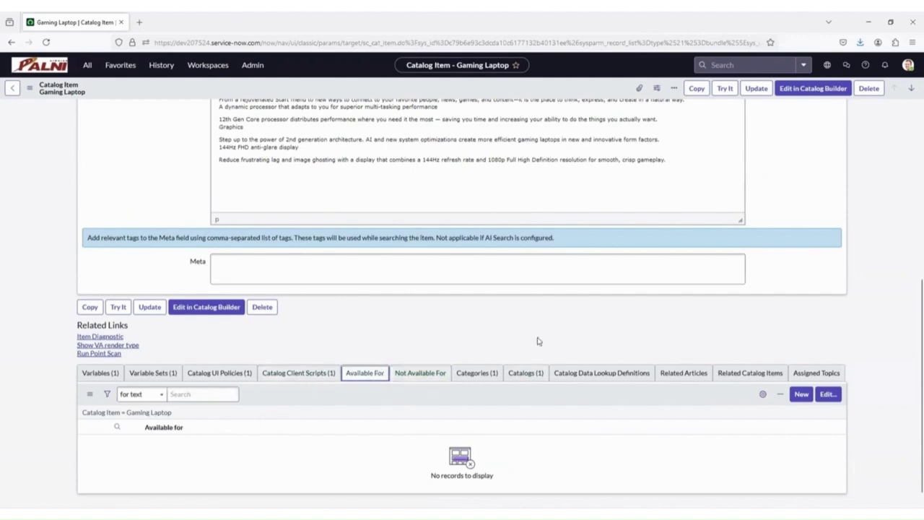
left_click(826, 396)
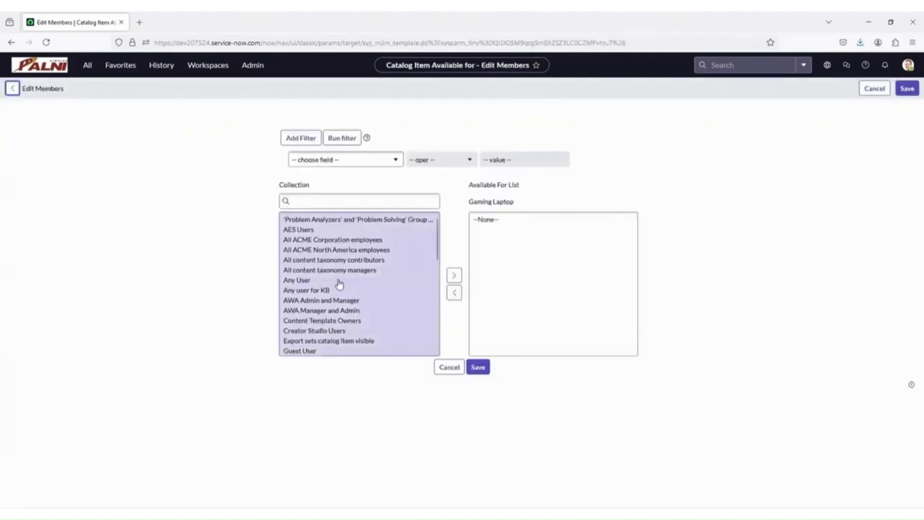
left_click(296, 280)
left_click(454, 274)
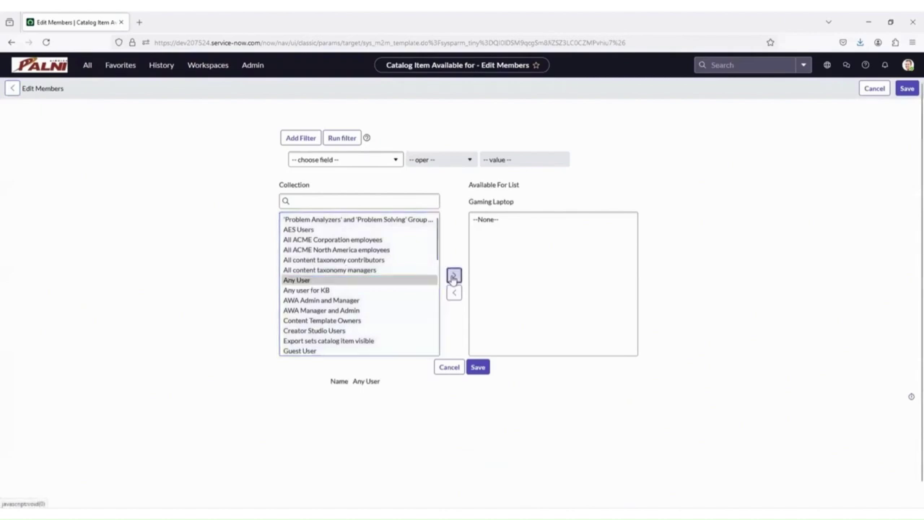
left_click(479, 367)
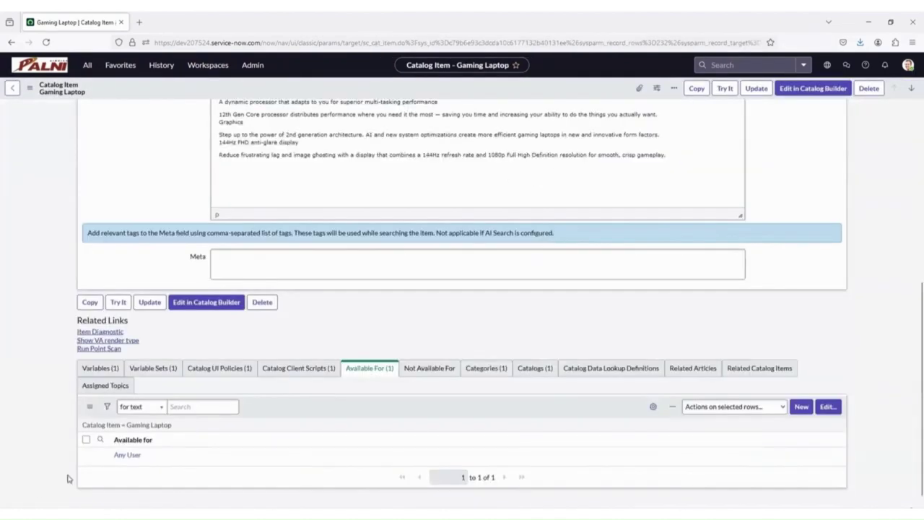
- Examine the item's catalogs, categories, data lookup definitions, related articles and assigned topics
left_click(538, 368)
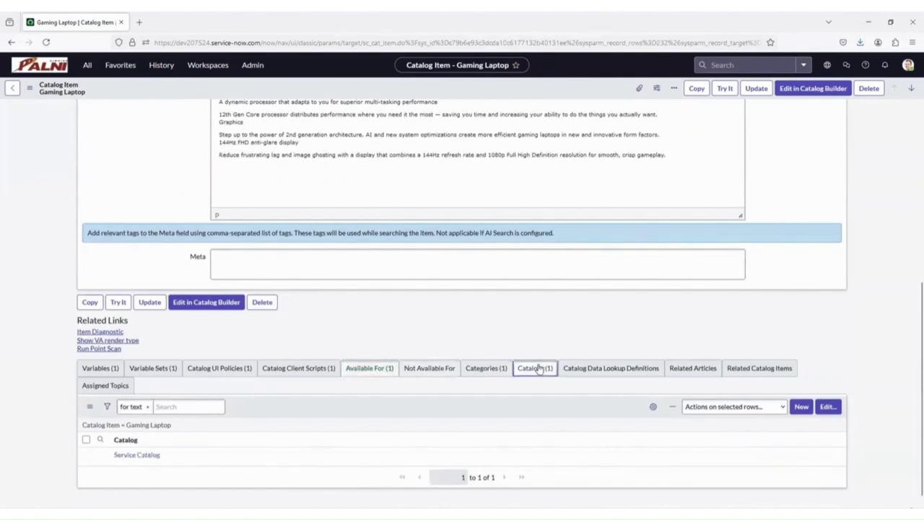
left_click(500, 369)
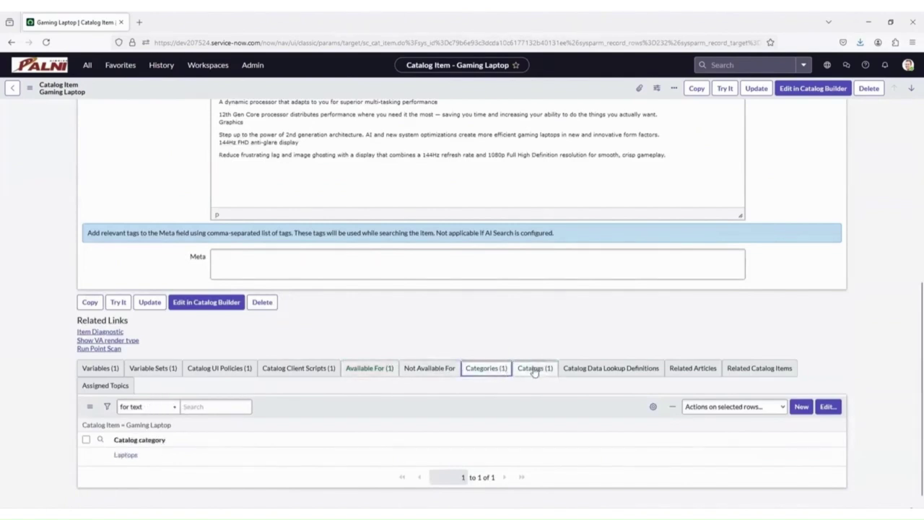
left_click(534, 369)
left_click(572, 369)
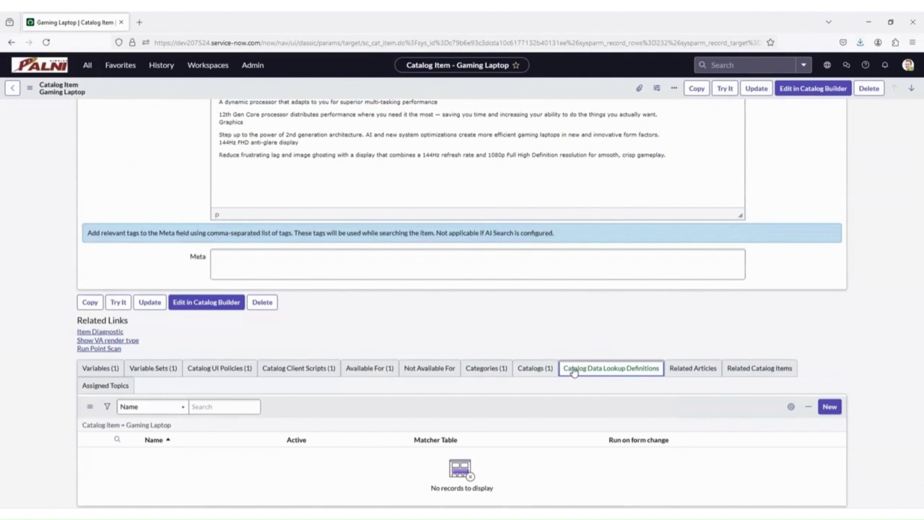
left_click(679, 368)
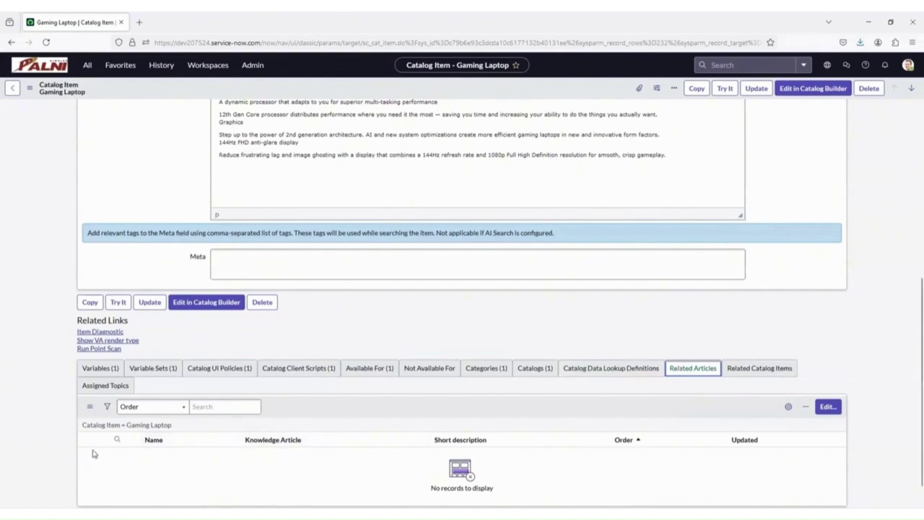
left_click(101, 389)
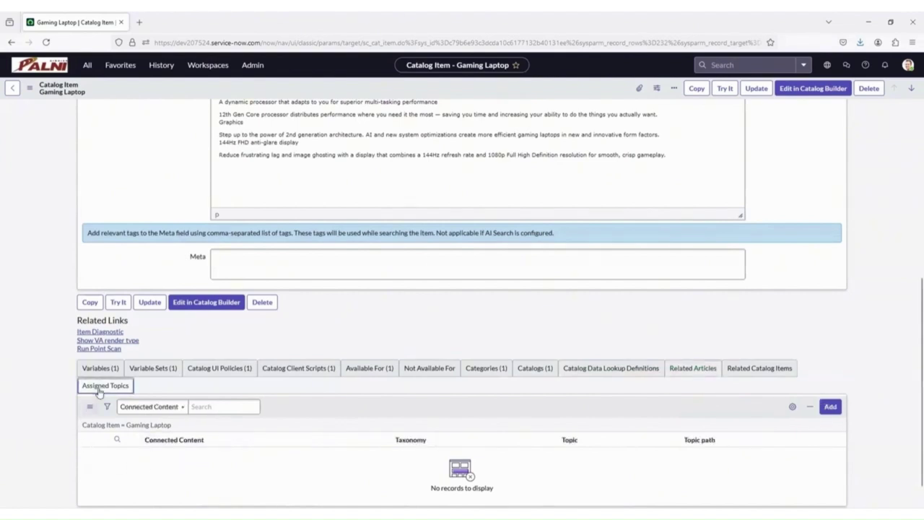
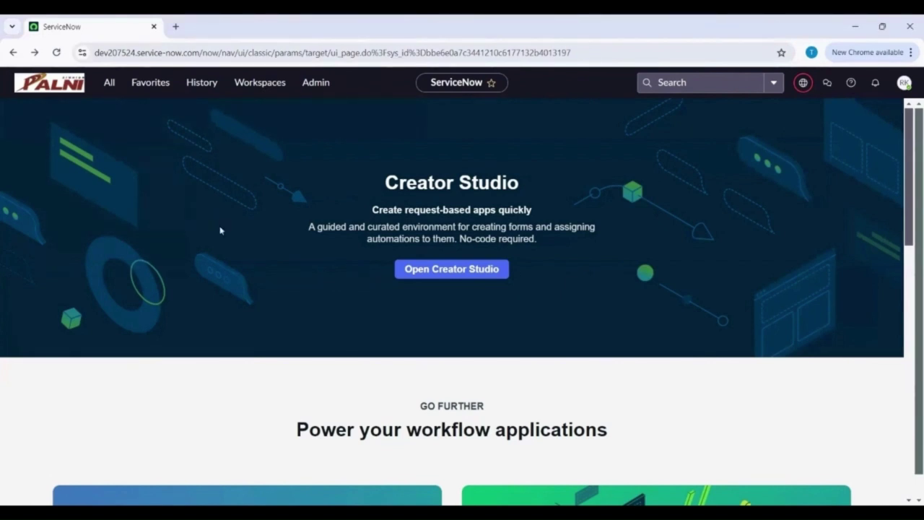
- Open the order guides list and start a new order guide named "Demo Order Guide"
left_click(109, 82)
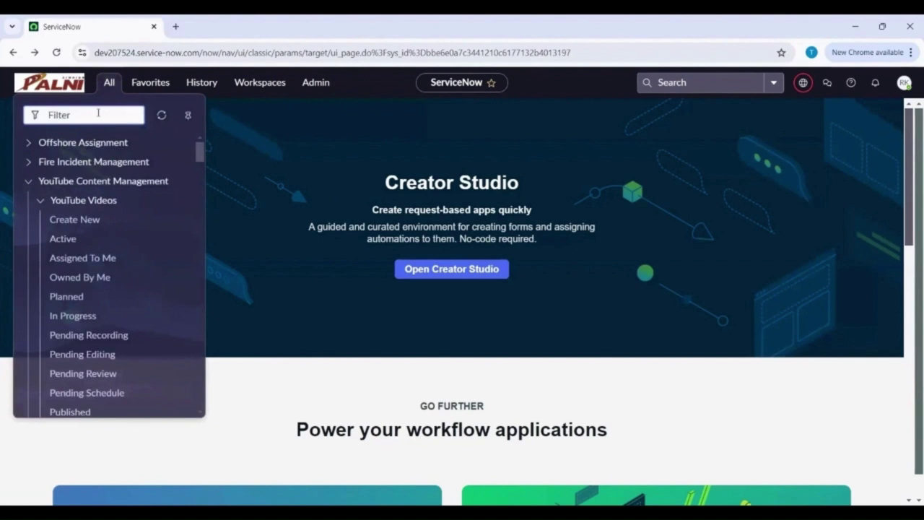
type("Order Guide")
left_click(85, 270)
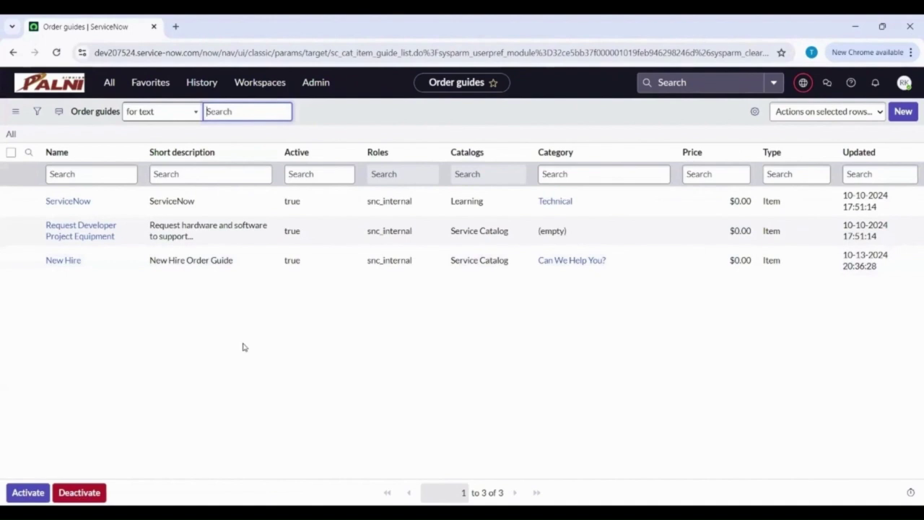
left_click(903, 111)
type("Demo Order Guide")
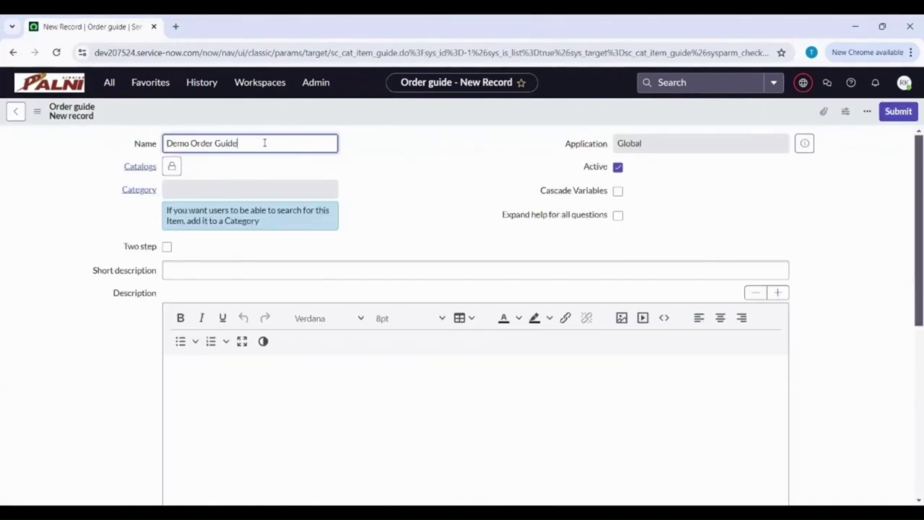
- Assign the guide to Service Catalog and category Hardware, with short description "Order Guide for Demonstration" and a description of order guides
left_click(171, 166)
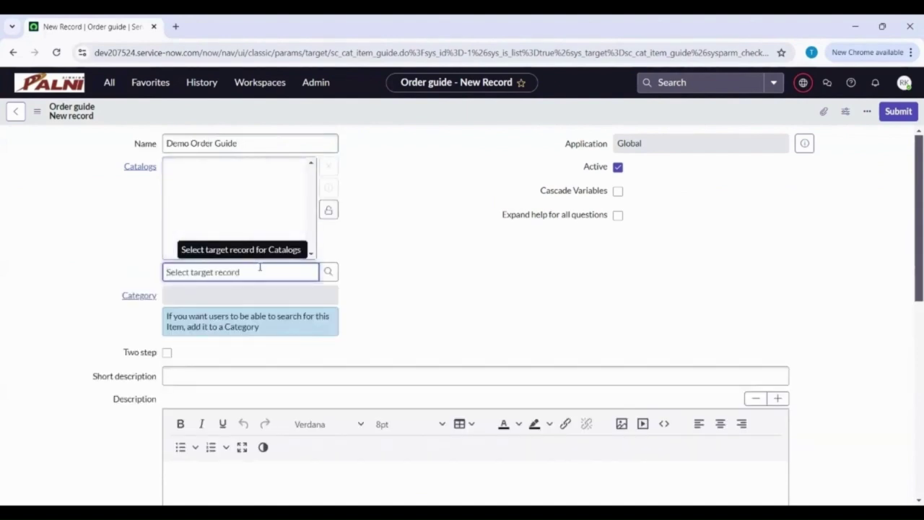
type("ser")
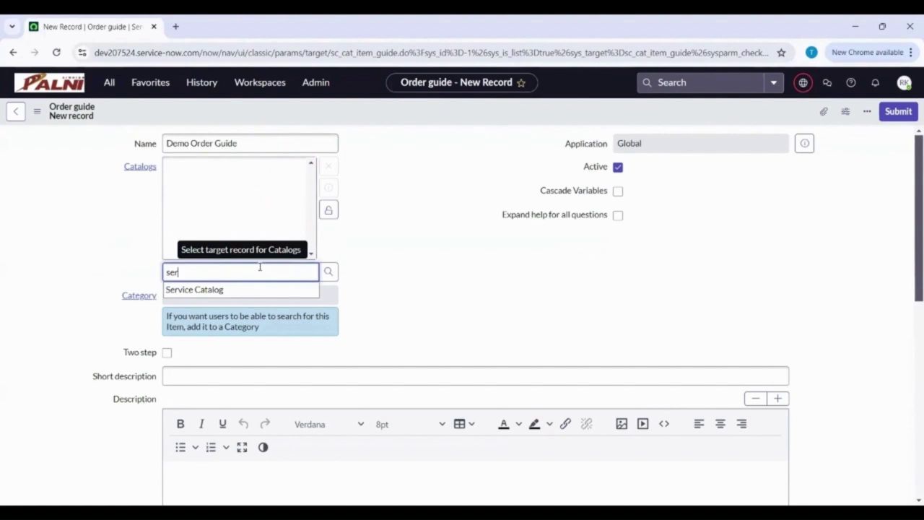
left_click(224, 290)
left_click(216, 295)
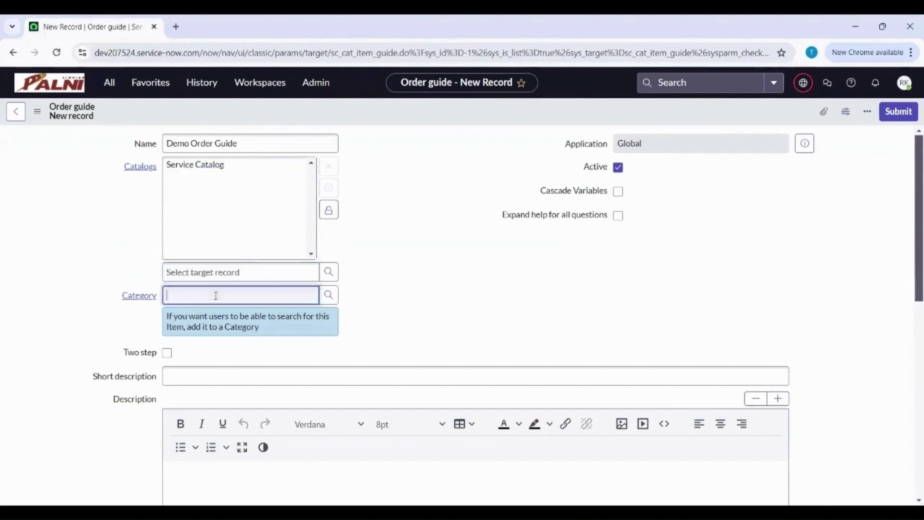
type("Hardware")
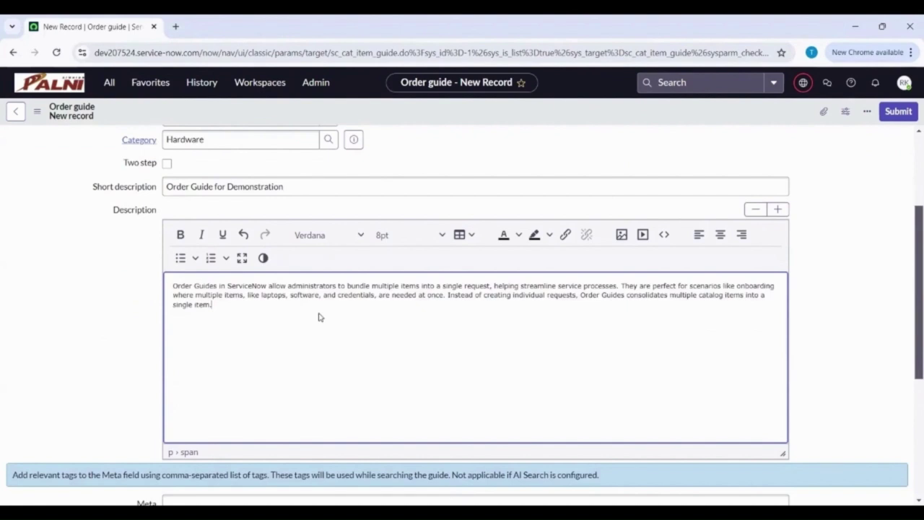
scroll(320, 318, "down", 5)
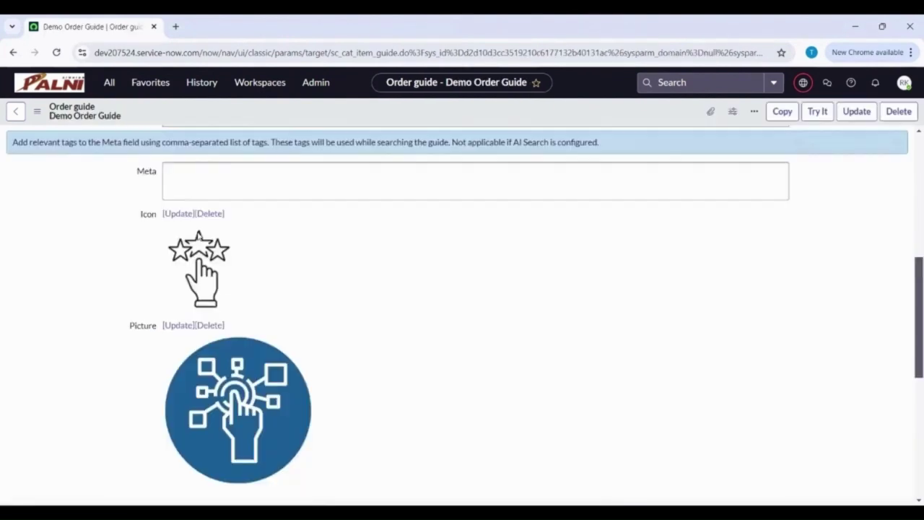
- Review the saved order guide's details, enable Two step and save the record
scroll(567, 355, "down", 2)
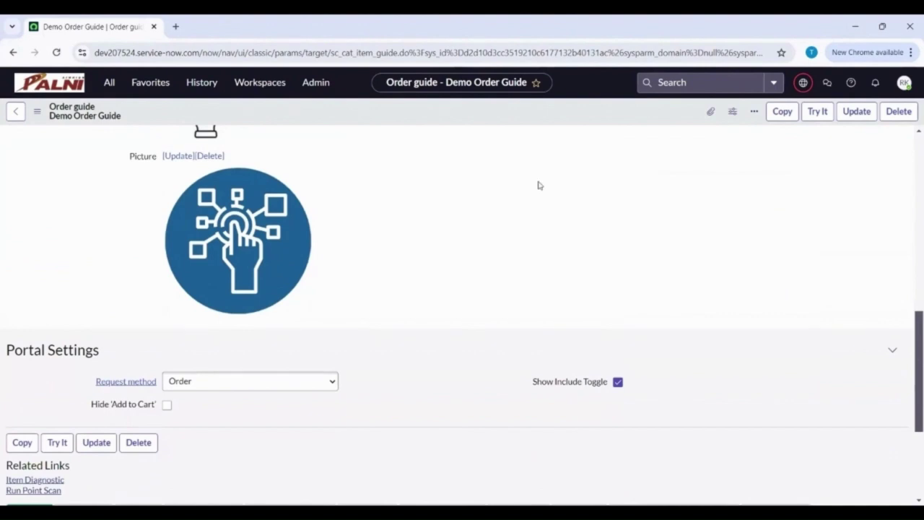
scroll(503, 204, "up", 8)
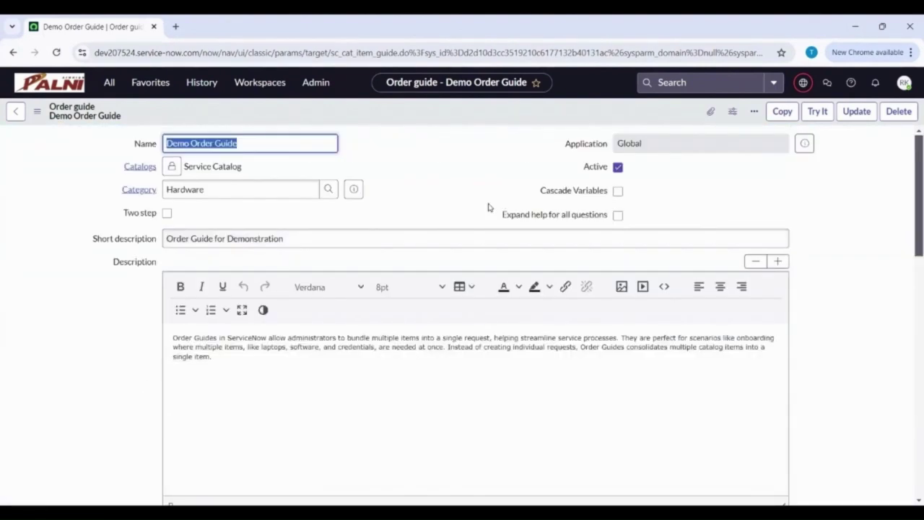
left_click(167, 213)
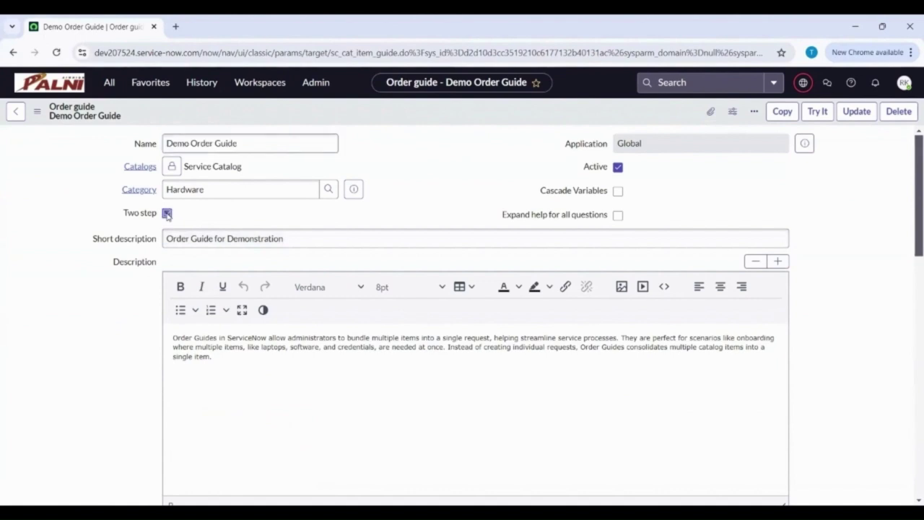
right_click(536, 114)
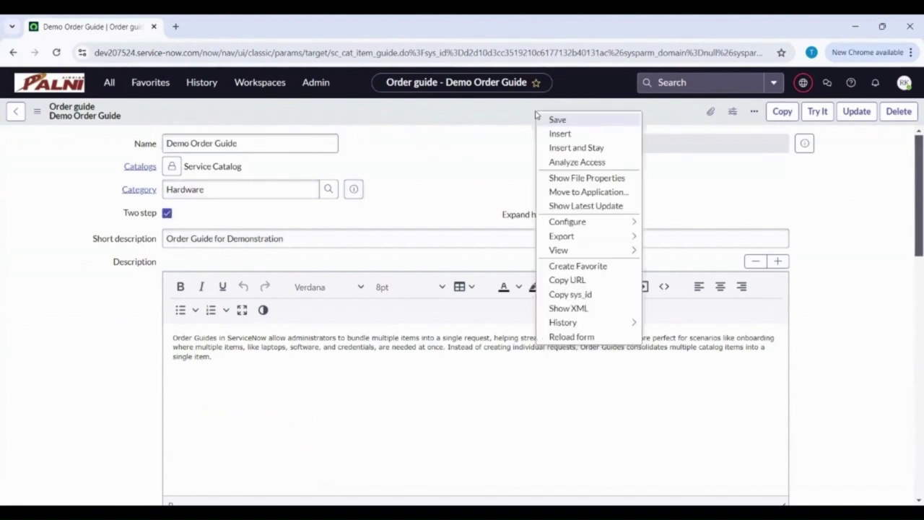
left_click(545, 121)
- Start a new variable for Demo Order Guide with type Select Box and order 200
scroll(814, 208, "down", 10)
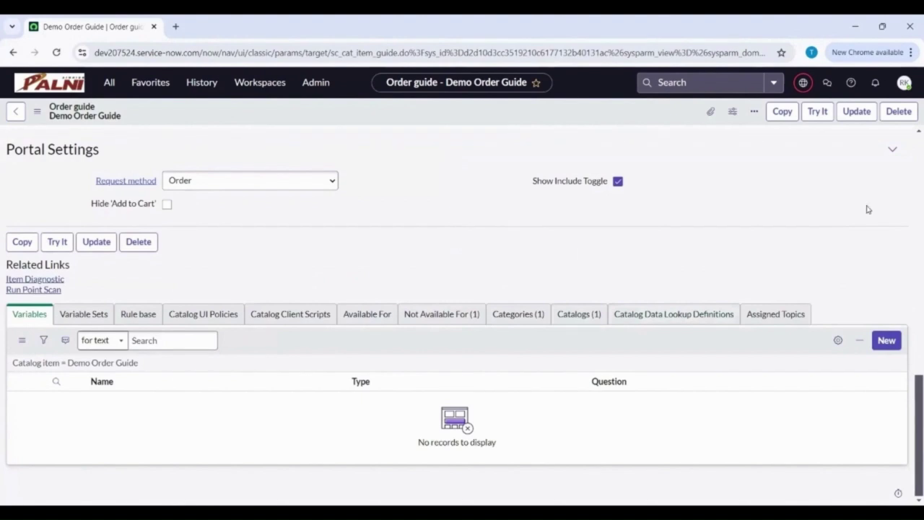
left_click(891, 344)
left_click(333, 169)
type("select")
left_click(206, 227)
left_click(243, 211)
type("200")
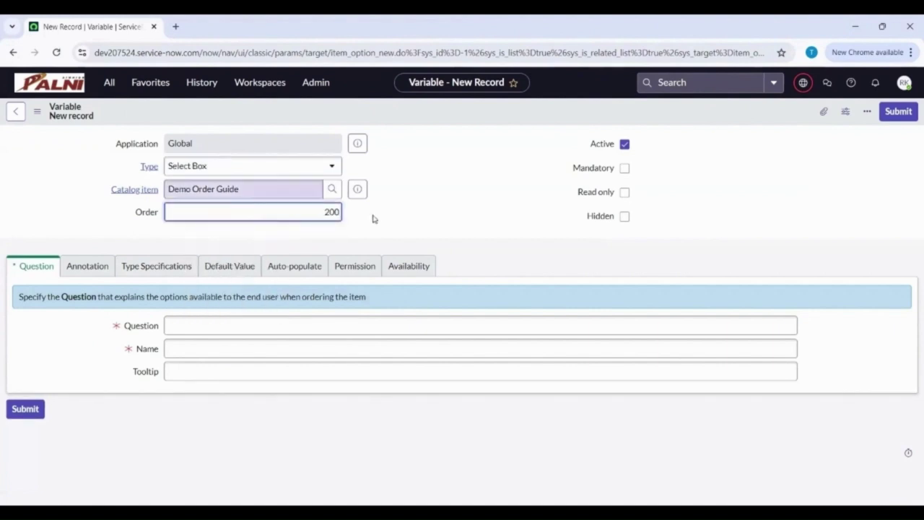
- Set the variable's question to "Select the item", make it mandatory, enable Include none and save
left_click(175, 325)
type("Select the Item")
left_click(625, 168)
left_click(156, 265)
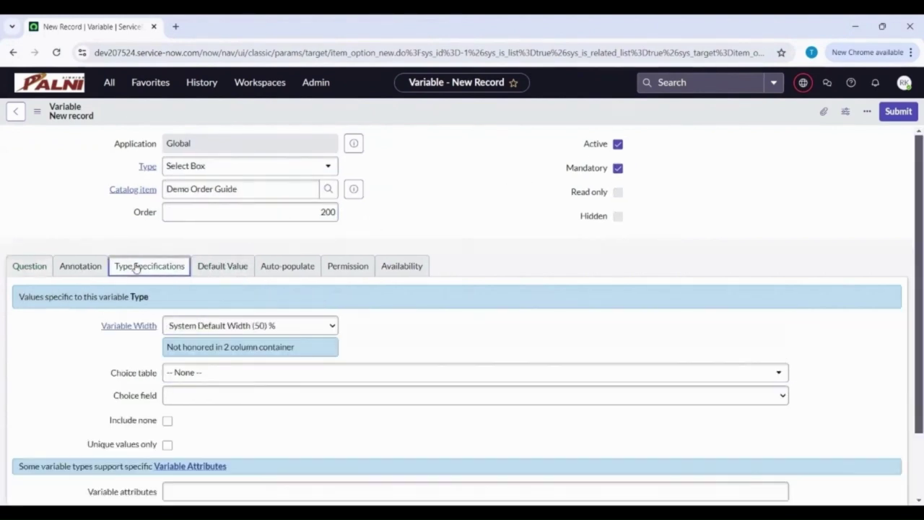
right_click(436, 109)
left_click(448, 118)
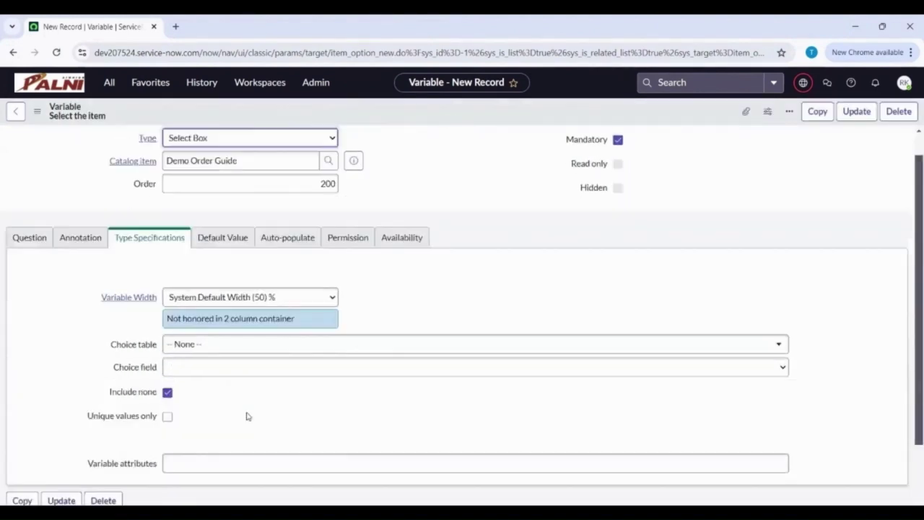
- Add the question choices "Only VMware Fusion" with value 1 and "Only Windows Surface Pro 4" with value 2
scroll(232, 423, "down", 3)
double_click(154, 455)
type("Only VMware Fusion")
key("Tab")
type("1")
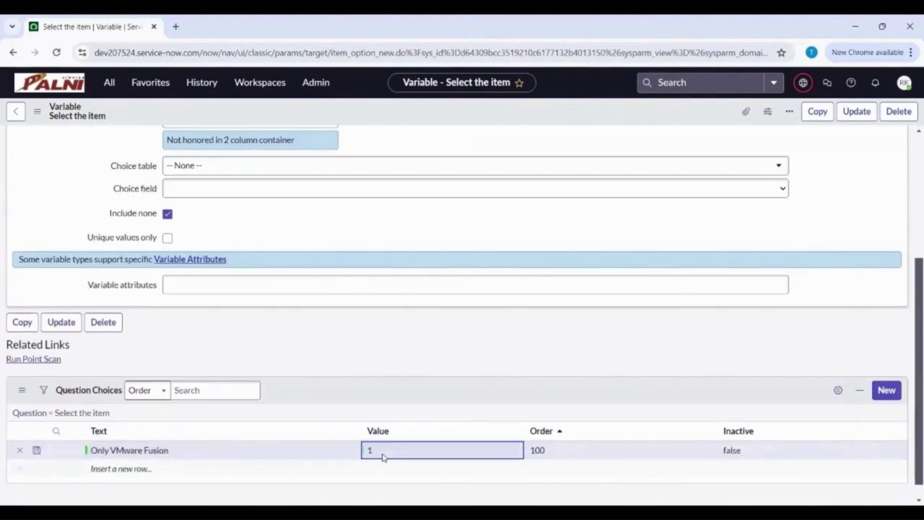
double_click(159, 469)
type("Only Windows Surface Pro 4")
key("Tab")
type("2")
- Add the choices "Only Renew Certificate" with value 3 and "Need All Items" with value 4, and update the variable
double_click(159, 488)
type("Only Renew Certificate")
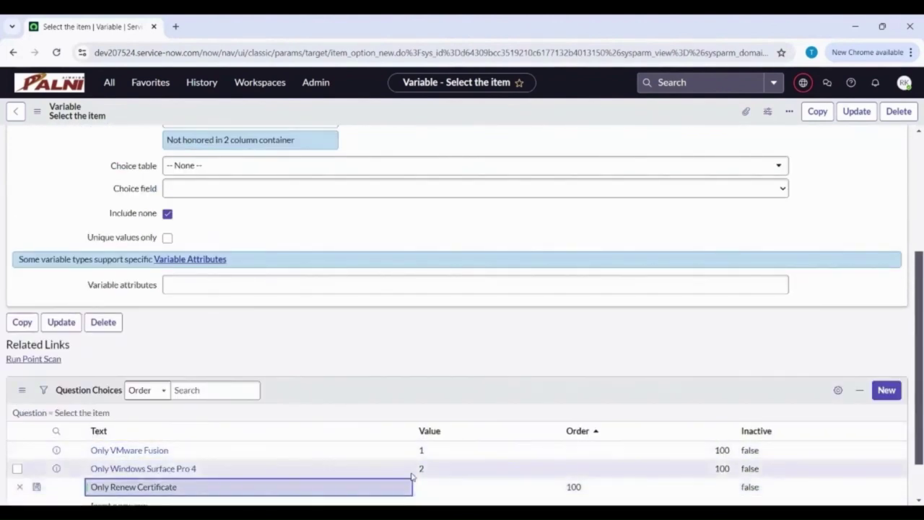
key("Tab")
type("3")
scroll(261, 476, "down", 2)
double_click(198, 450)
type("Need All Items")
key("Tab")
type("4")
left_click(859, 112)
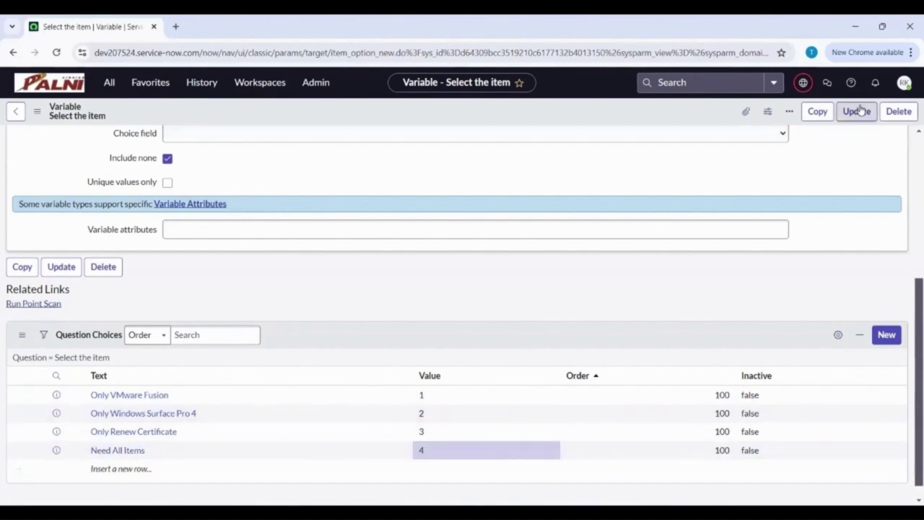
- Attach the Standard Employee Questions variable set to Demo Order Guide and save
scroll(50, 389, "down", 15)
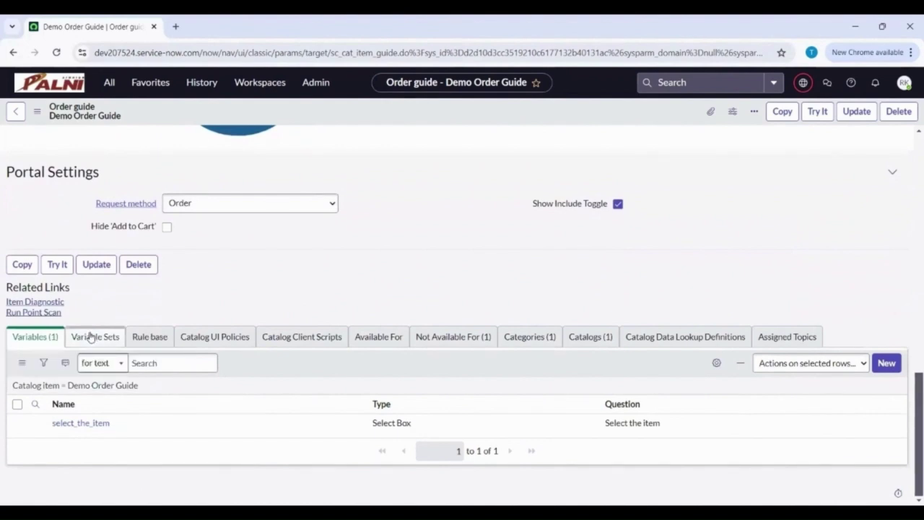
left_click(90, 338)
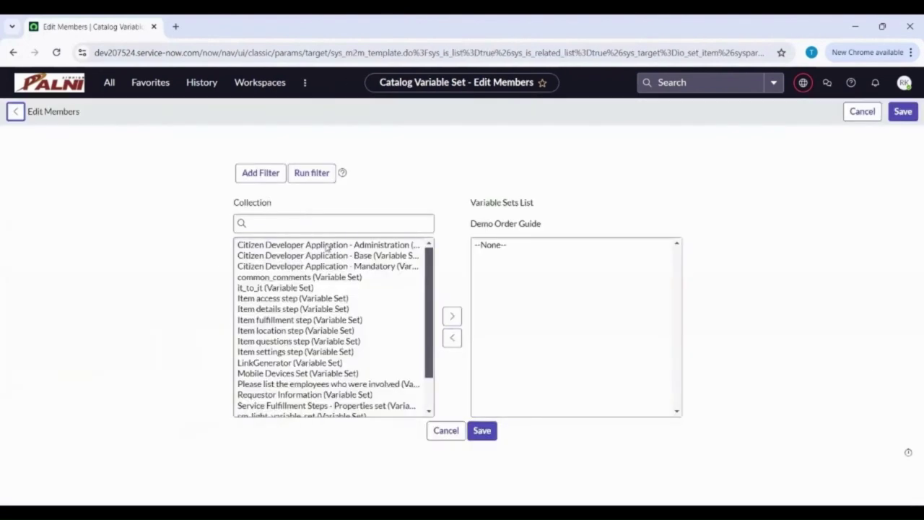
type("stand")
left_click(305, 279)
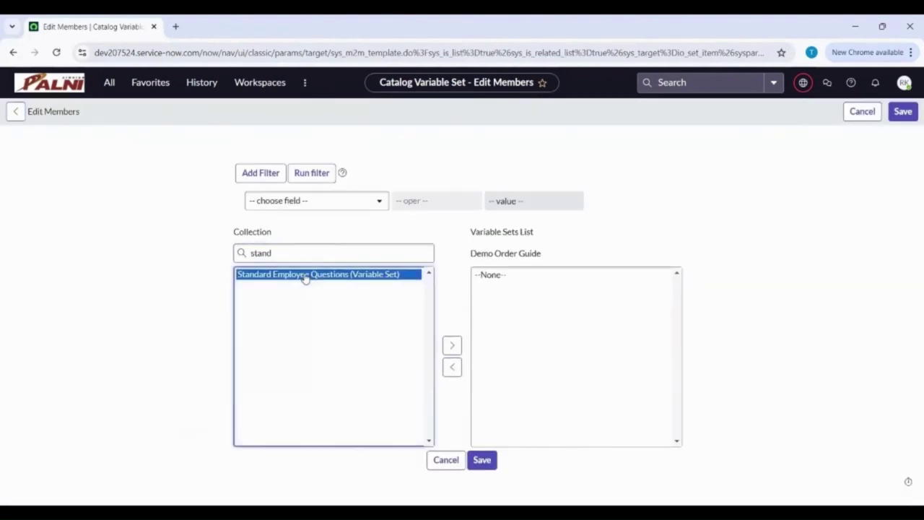
left_click(453, 345)
left_click(477, 462)
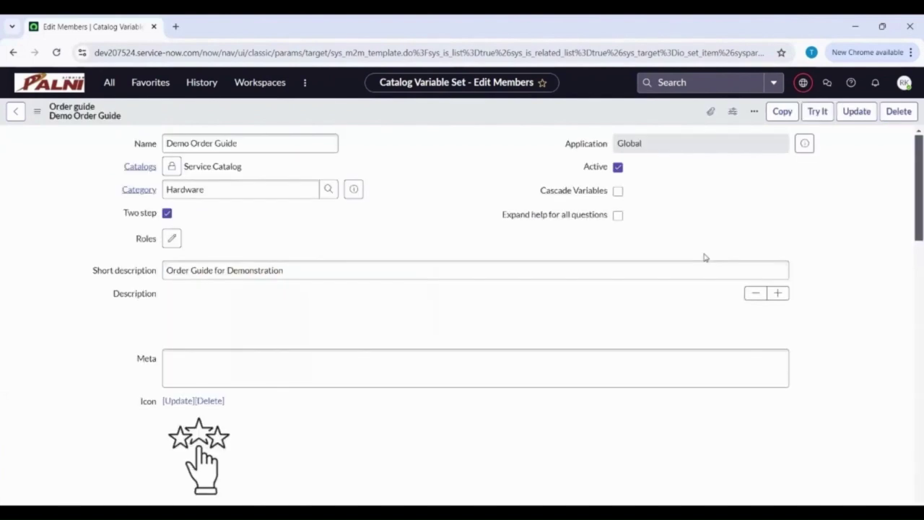
- Start a new rule in the order guide's rule base that includes VMware Fusion at position 100
scroll(781, 299, "down", 4)
scroll(781, 299, "down", 5)
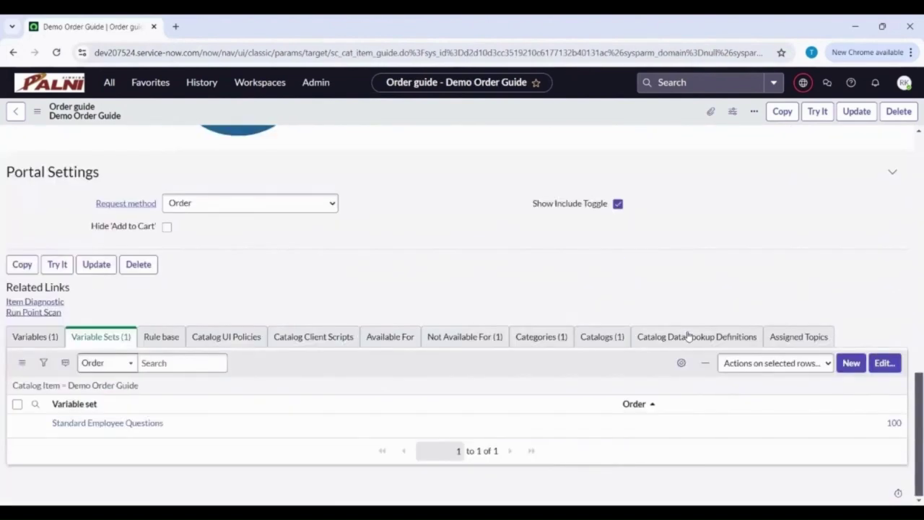
left_click(162, 338)
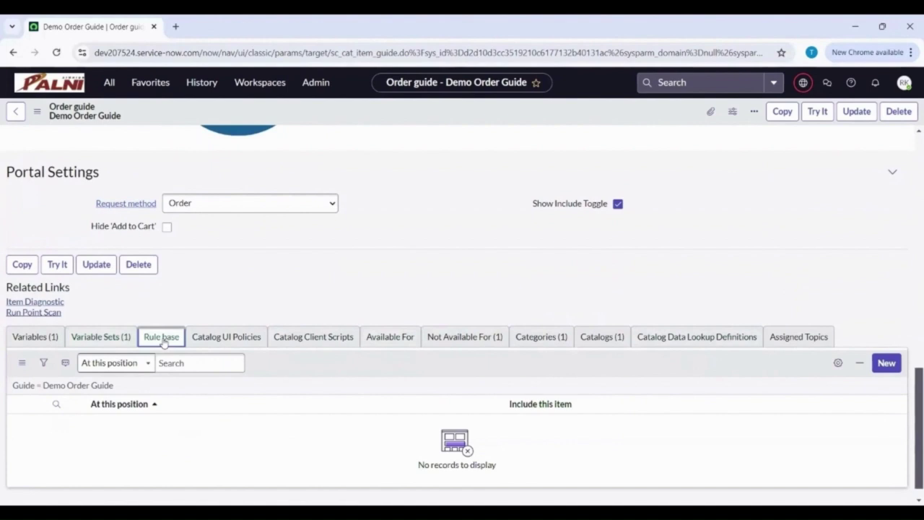
left_click(888, 364)
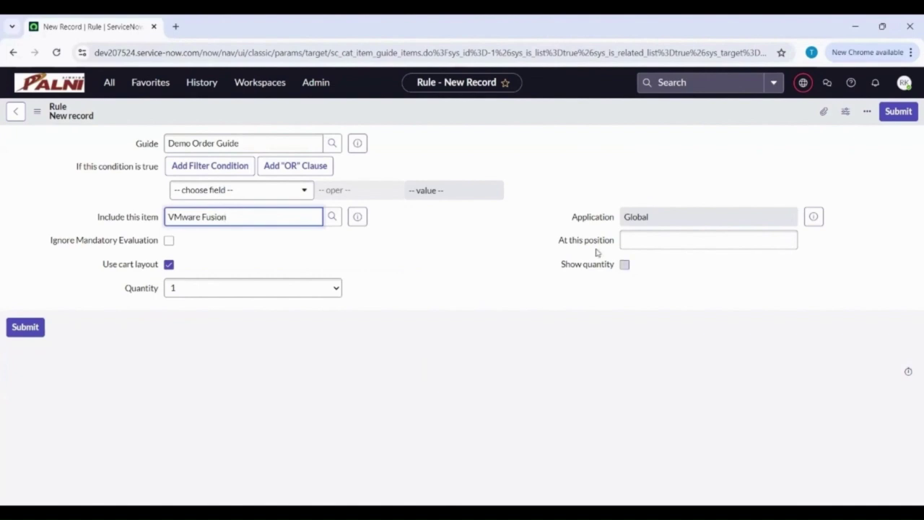
left_click(628, 242)
type("100")
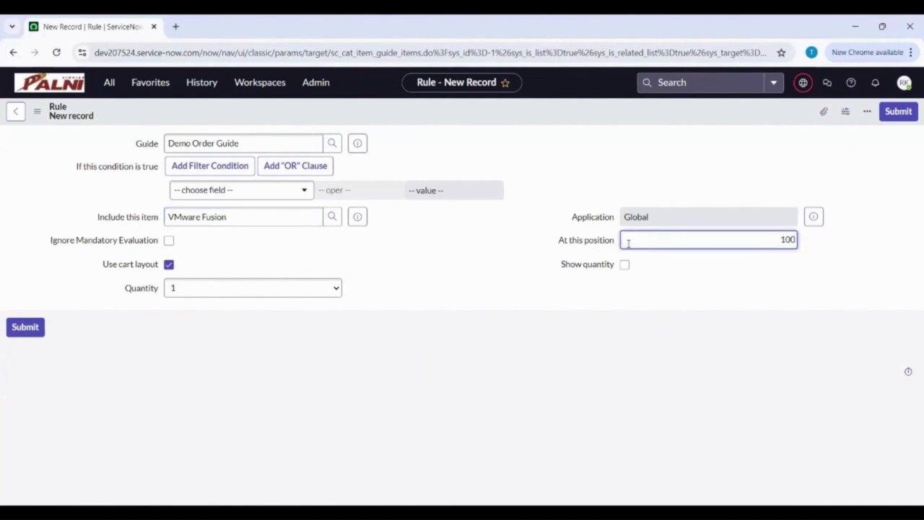
- Set the rule's condition to select_the_item is one of Only VMware Fusion and Need All Items, and submit it
left_click(293, 191)
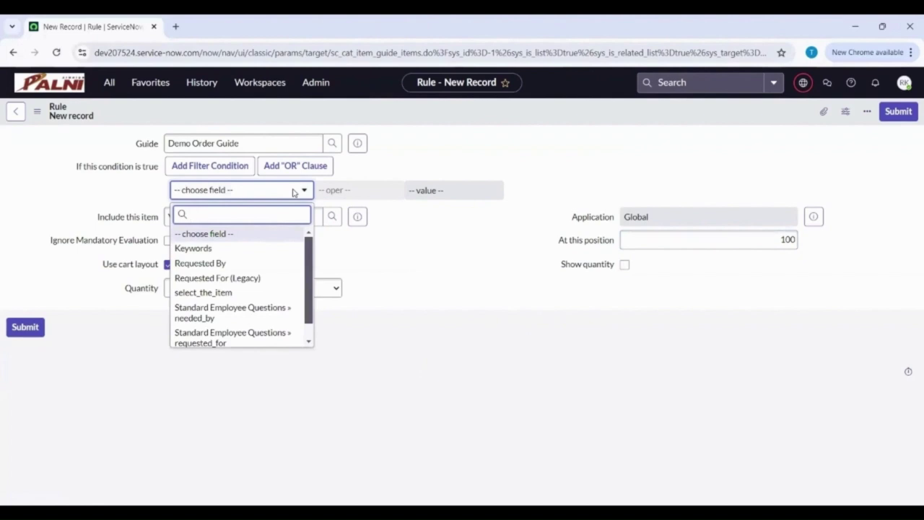
type("se")
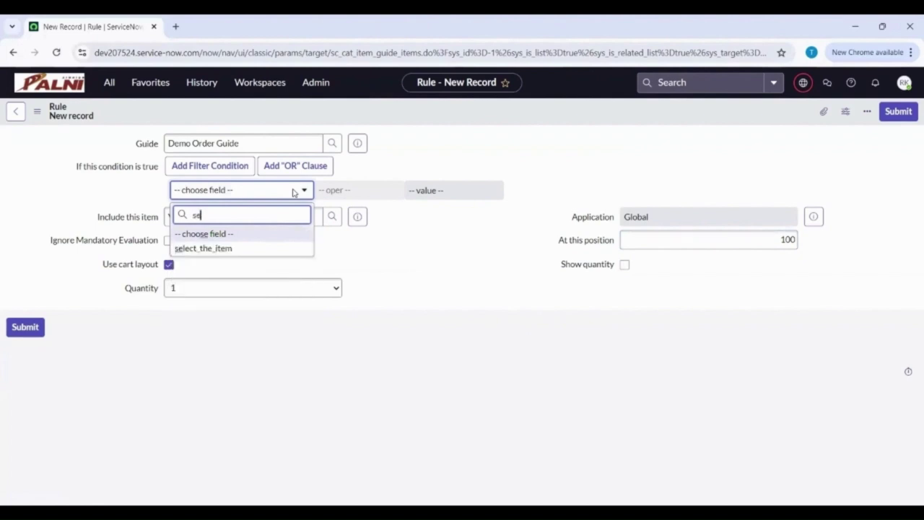
left_click(231, 250)
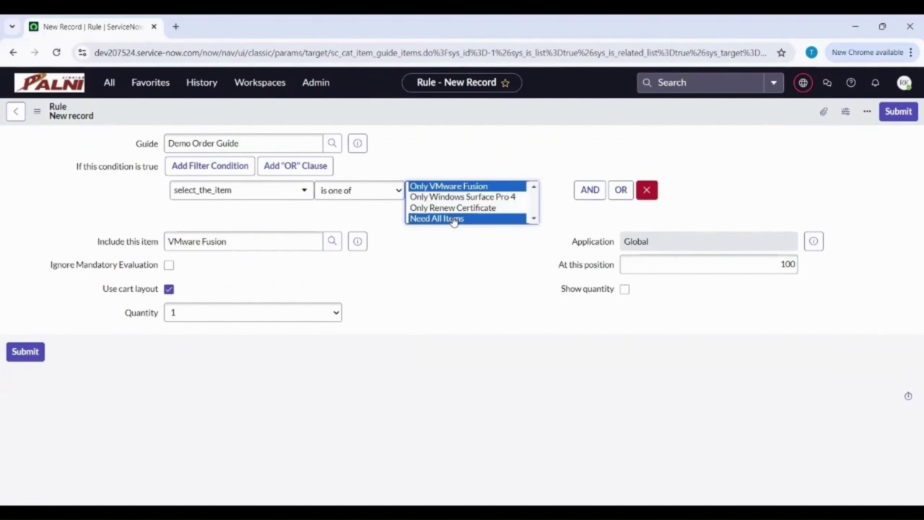
left_click(899, 111)
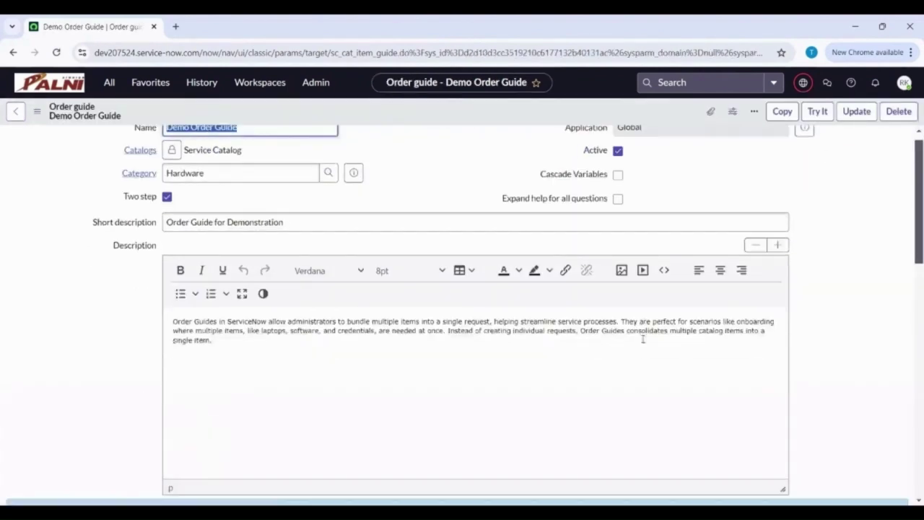
- Create a rule including Windows Surface Pro 4 at position 200 when select_the_item is one of Only Windows Surface Pro 4 and Need All Items
left_click(885, 363)
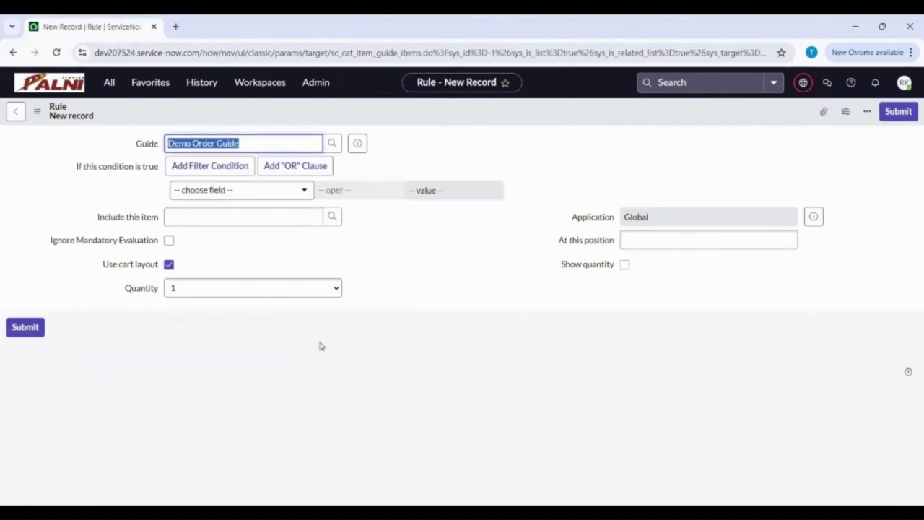
left_click(259, 216)
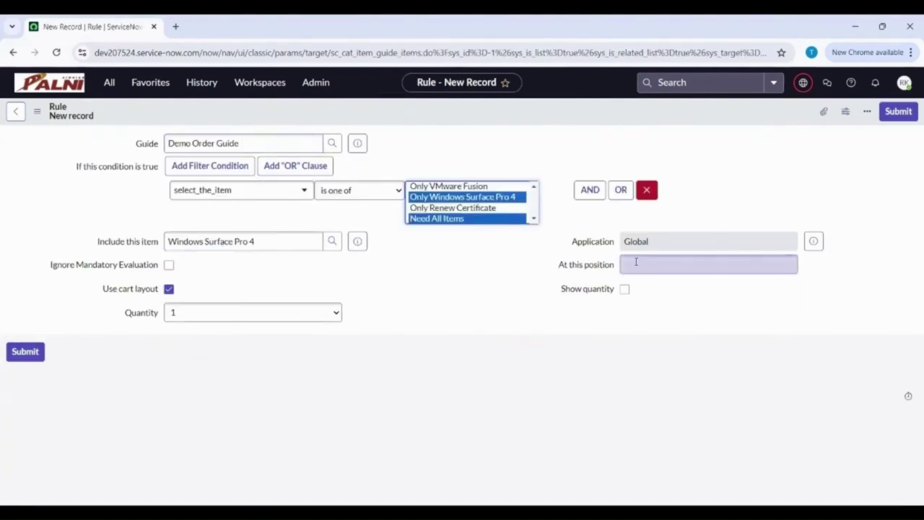
left_click(636, 262)
type("200")
left_click(899, 111)
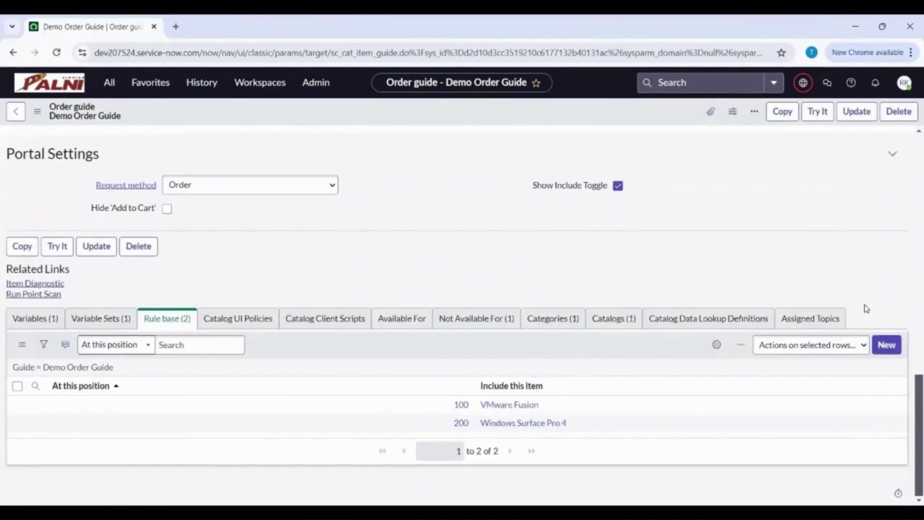
- Create a rule including Renew Certificate at position 300 when select_the_item is one of Only Renew Certificate and Need All Items
left_click(886, 344)
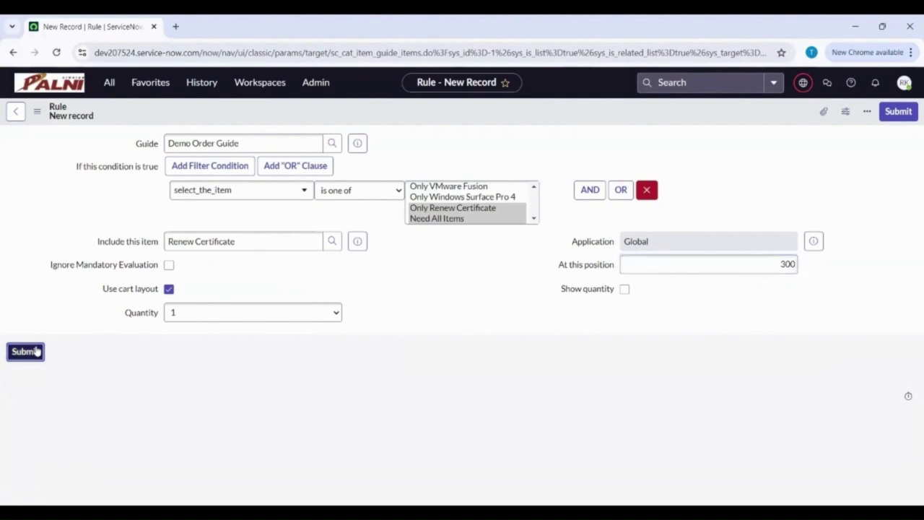
left_click(26, 351)
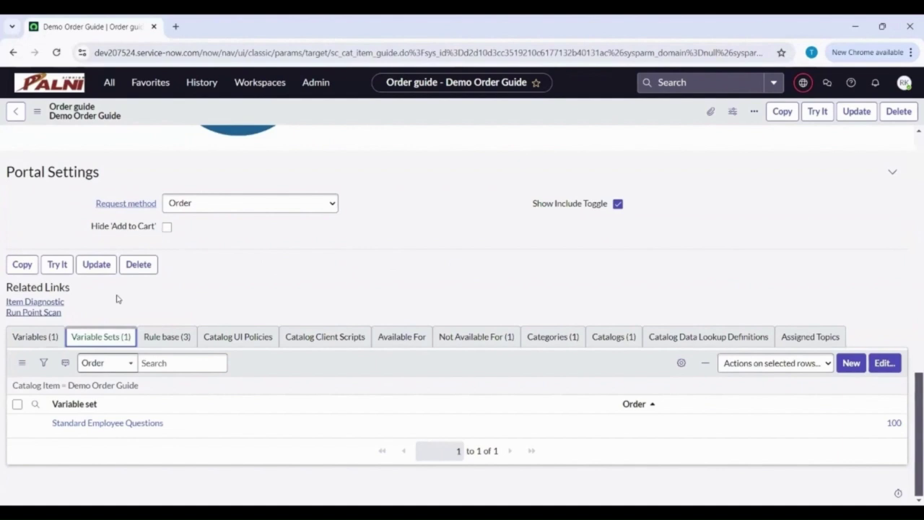
- Enable Cascade Variables on the Demo Order Guide and save the record
scroll(118, 299, "up", 11)
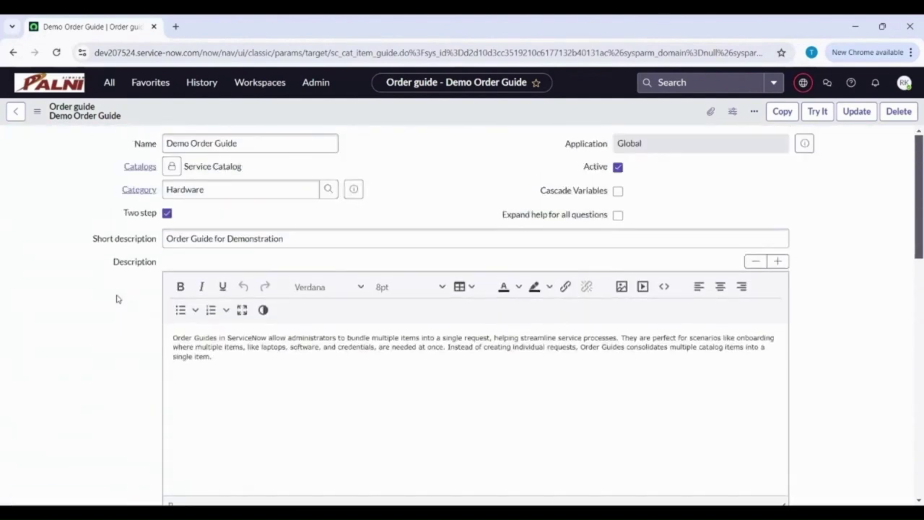
left_click(618, 192)
right_click(518, 115)
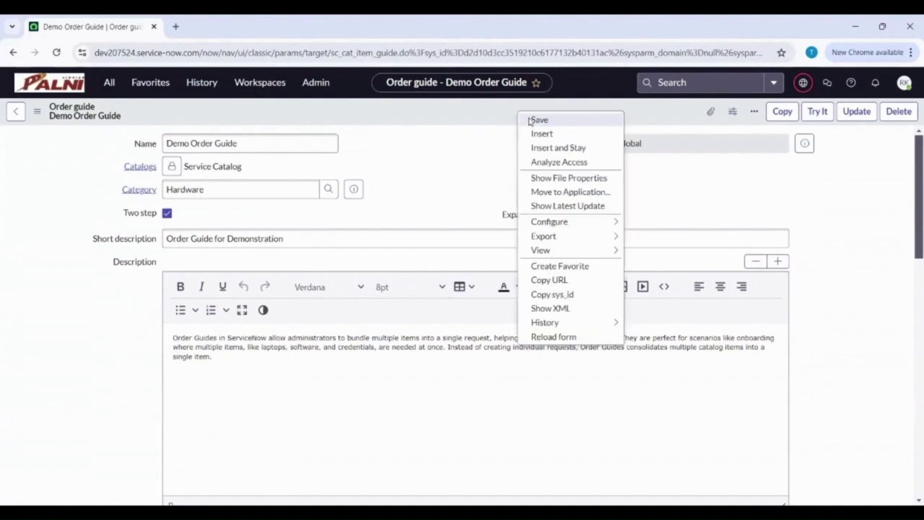
left_click(538, 120)
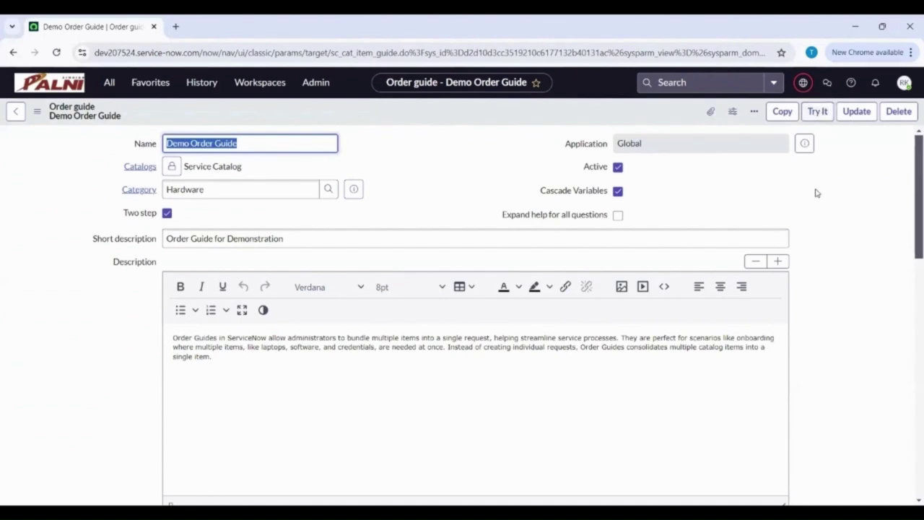
- Try out the order guide with the request needed Tomorrow and Need All Items selected, and proceed to choosing options
left_click(817, 112)
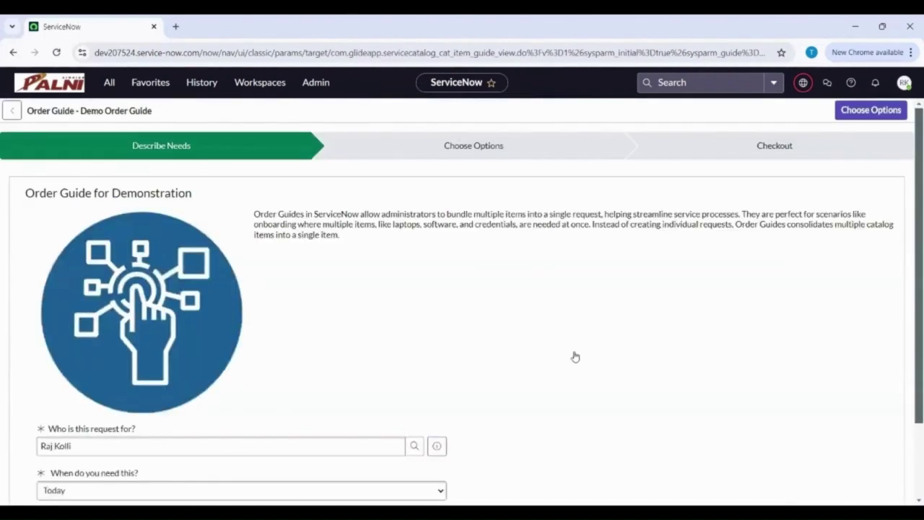
scroll(575, 357, "down", 2)
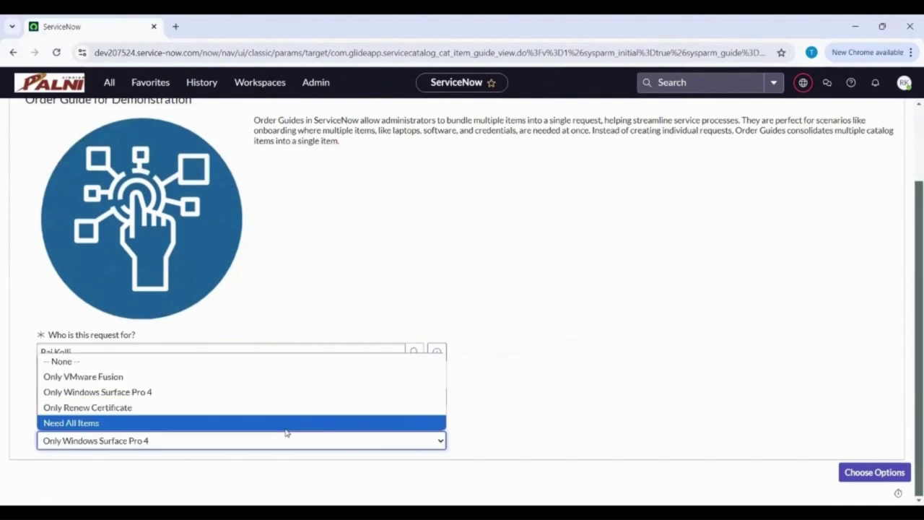
left_click(287, 429)
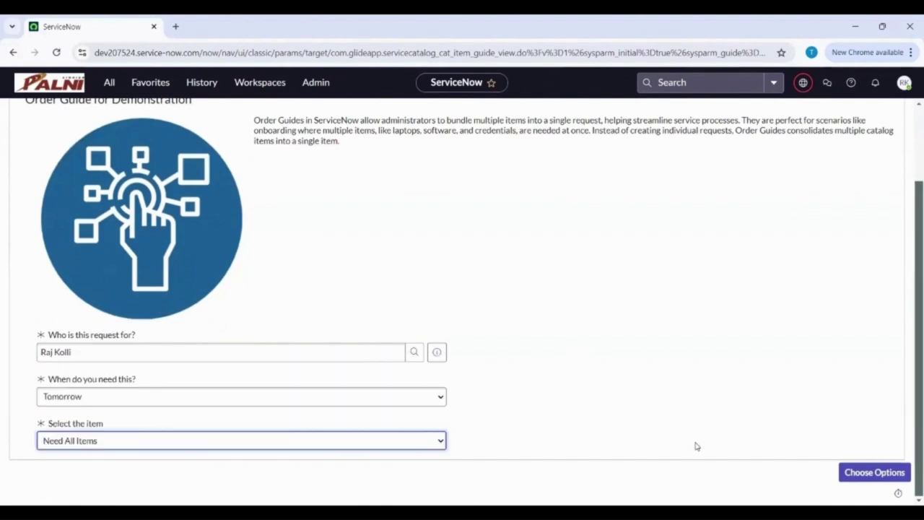
left_click(875, 472)
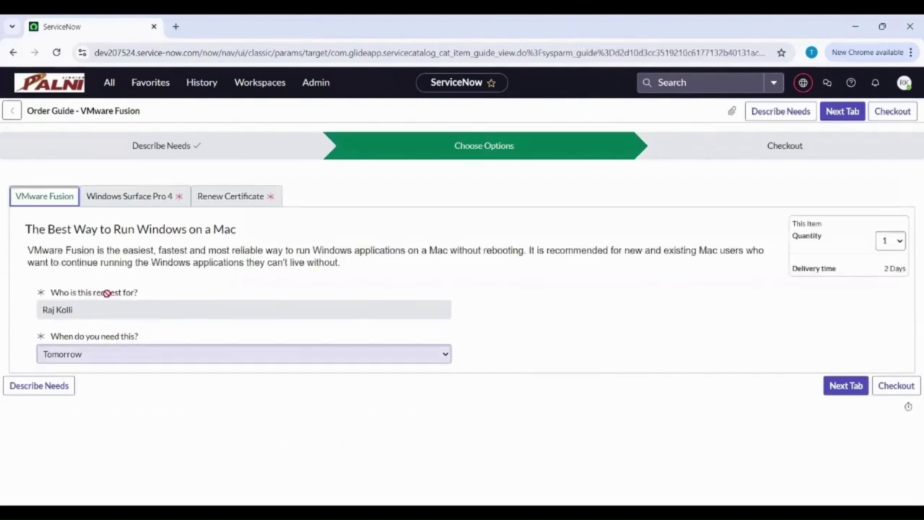
- Go through the Windows Surface Pro 4 and Renew Certificate options and proceed to checkout
left_click(128, 199)
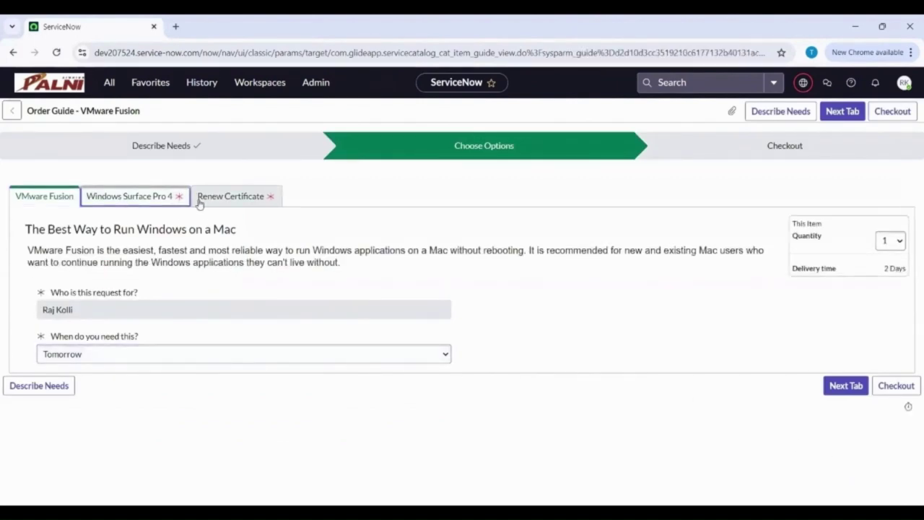
left_click(221, 198)
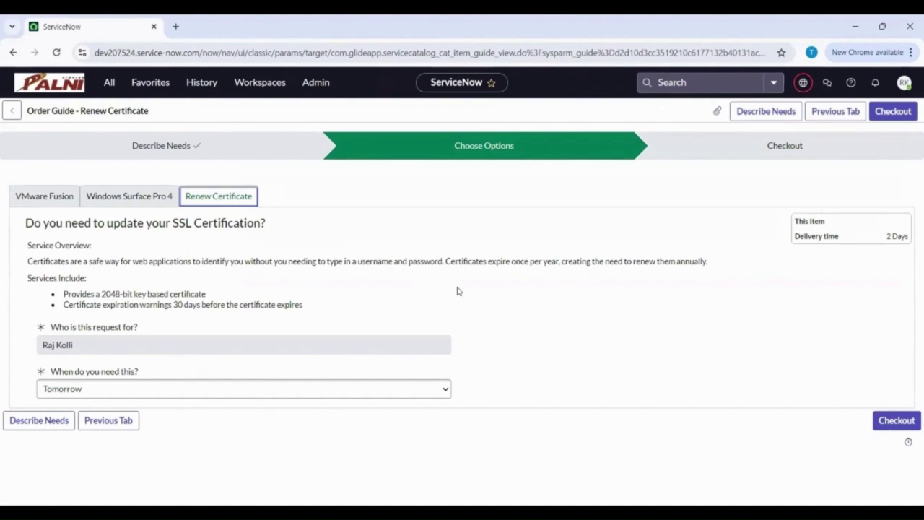
left_click(896, 421)
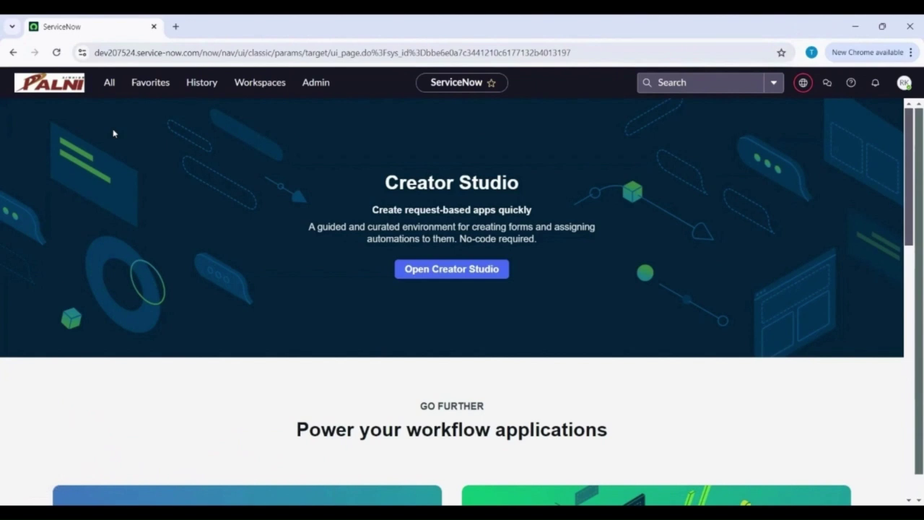
- Search the application modules for record producer and open the Record Producers list under Catalog Definitions
left_click(109, 82)
type("record producer")
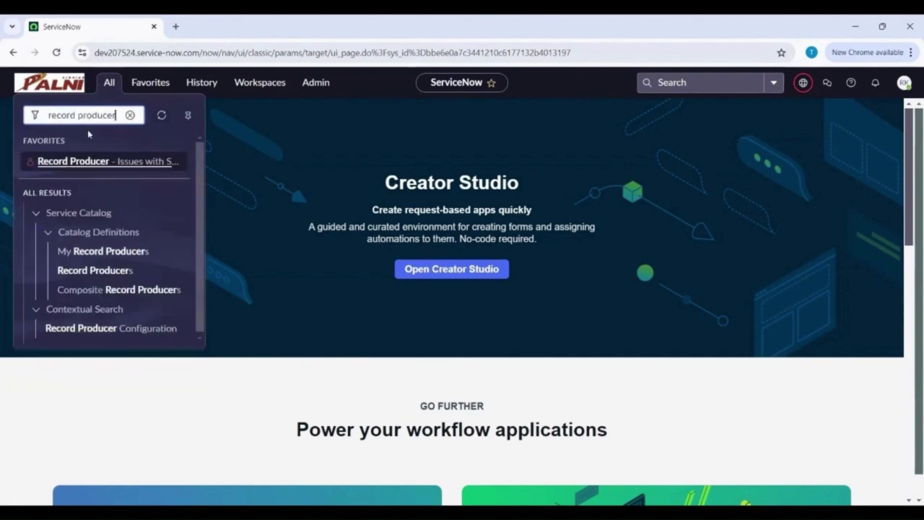
left_click(96, 271)
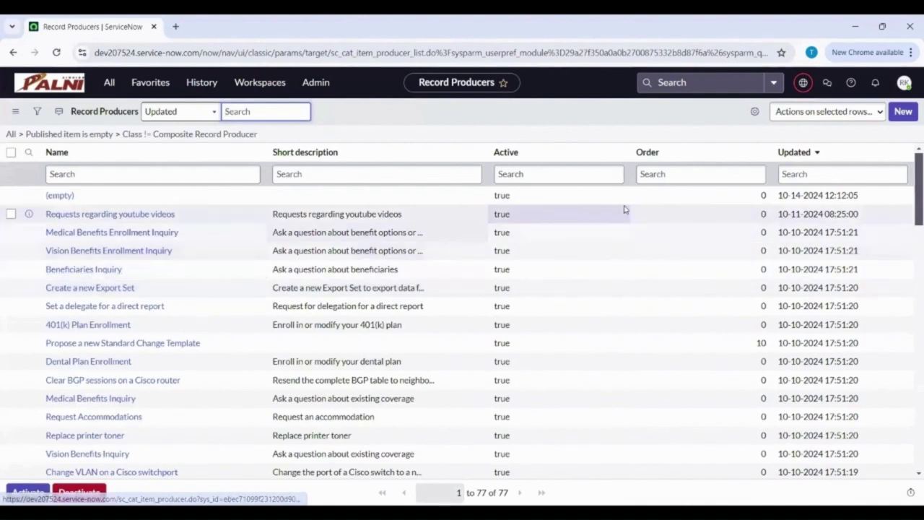
- Start a new record producer named record producer demo with Incident [incident] as its table
left_click(902, 112)
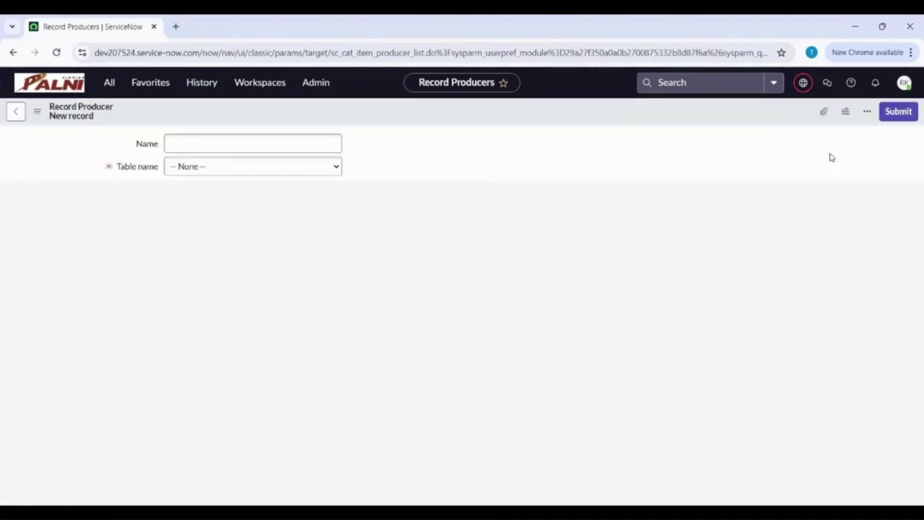
left_click(241, 143)
type("record producer demo")
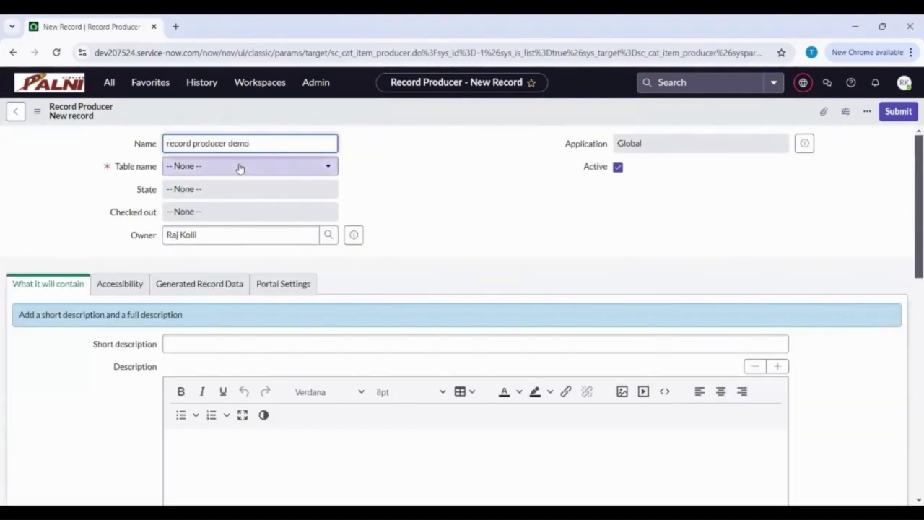
left_click(241, 167)
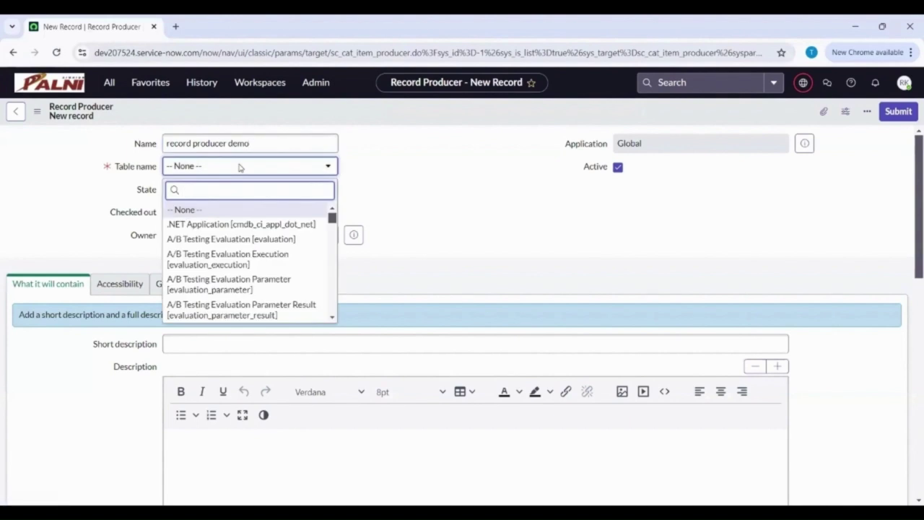
type("incid")
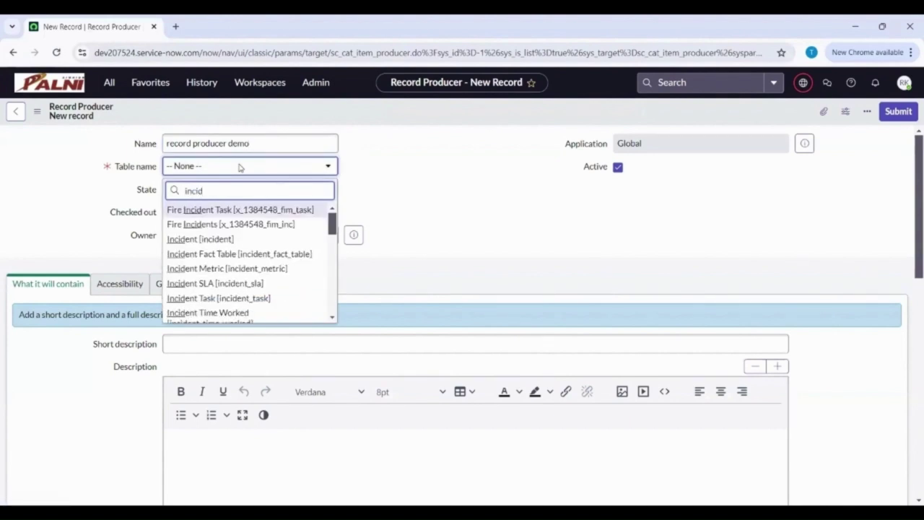
left_click(239, 240)
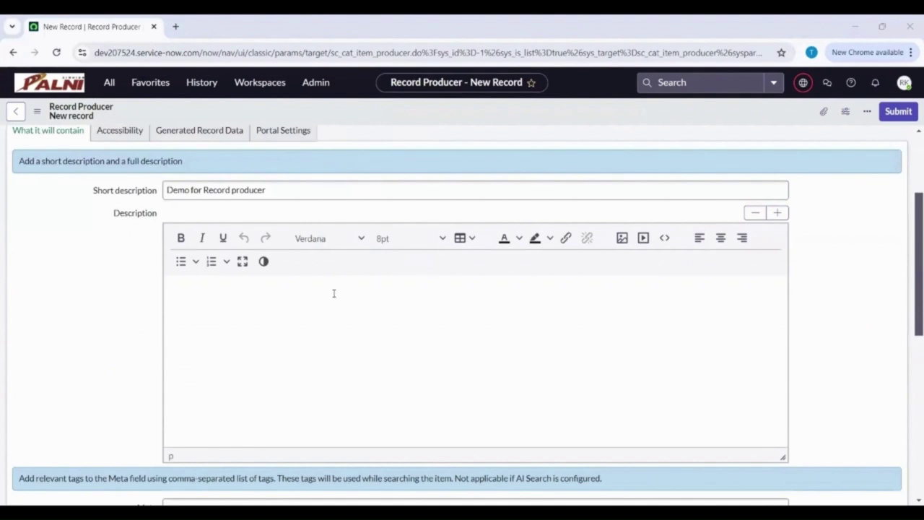
- Enter the short description Demo for Record producer and a description explaining that record producers let users create task-based records through a form
left_click(334, 293)
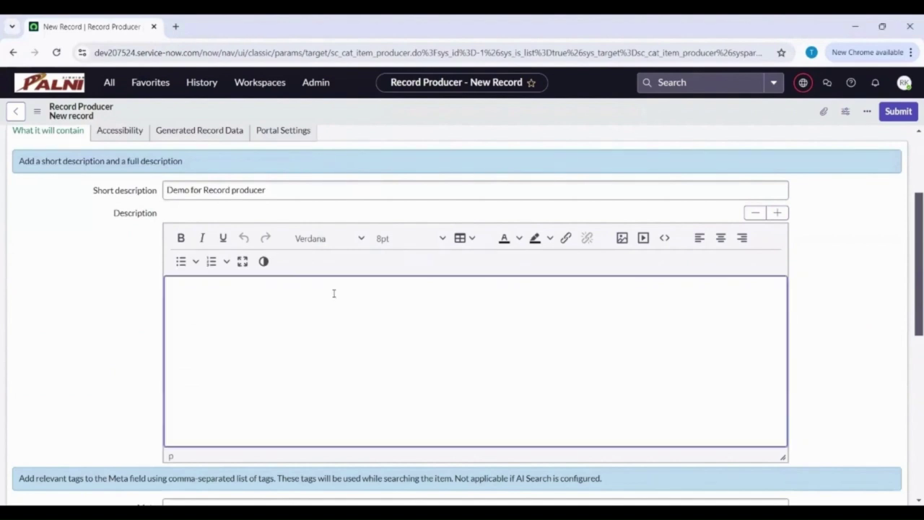
type("A Record Producer is a type of catalog item that allows users to create task-based records. It simplifies the user experience by presenting a form and automating record creation.")
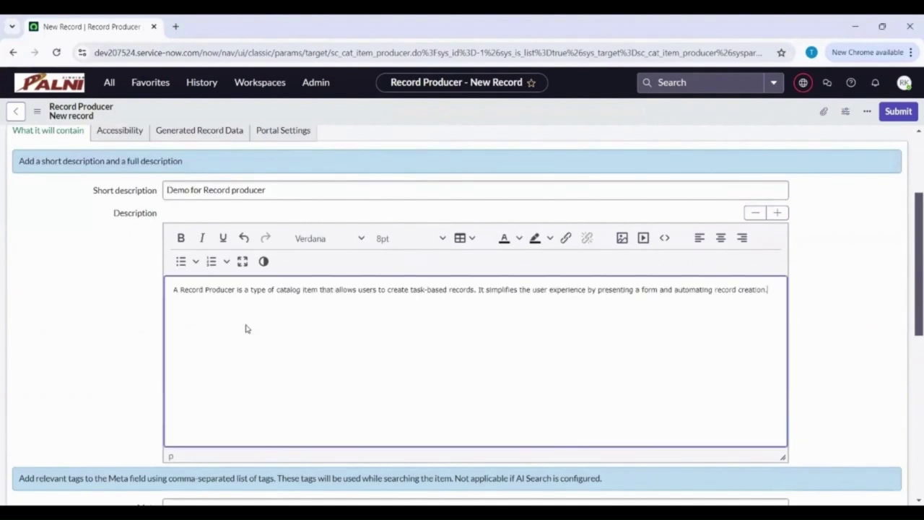
- Add the headphones image as the record producer's icon and Image20241014221309.png as its picture, and save the record
scroll(246, 329, "down", 7)
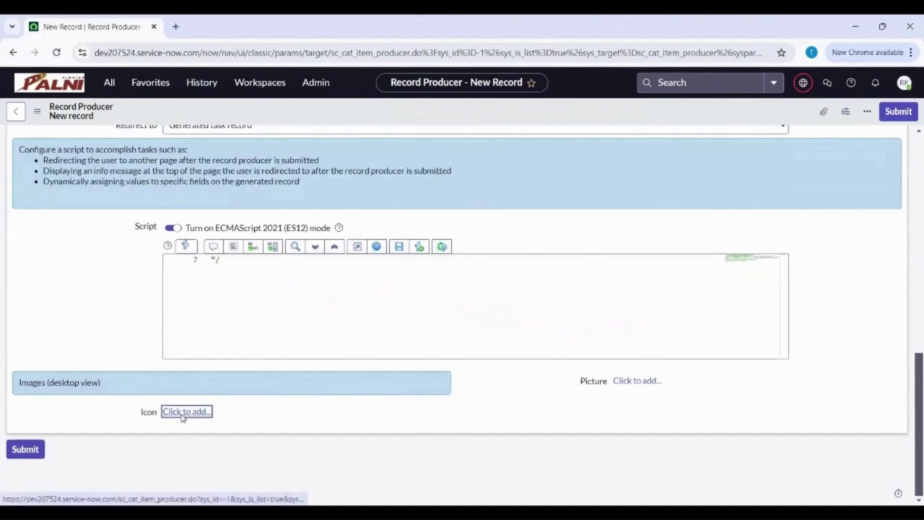
left_click(185, 413)
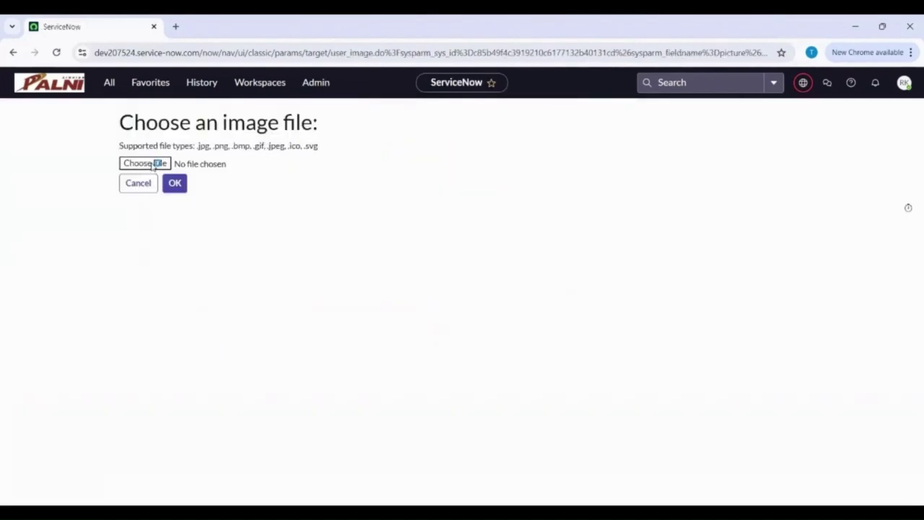
left_click(155, 164)
left_click(167, 156)
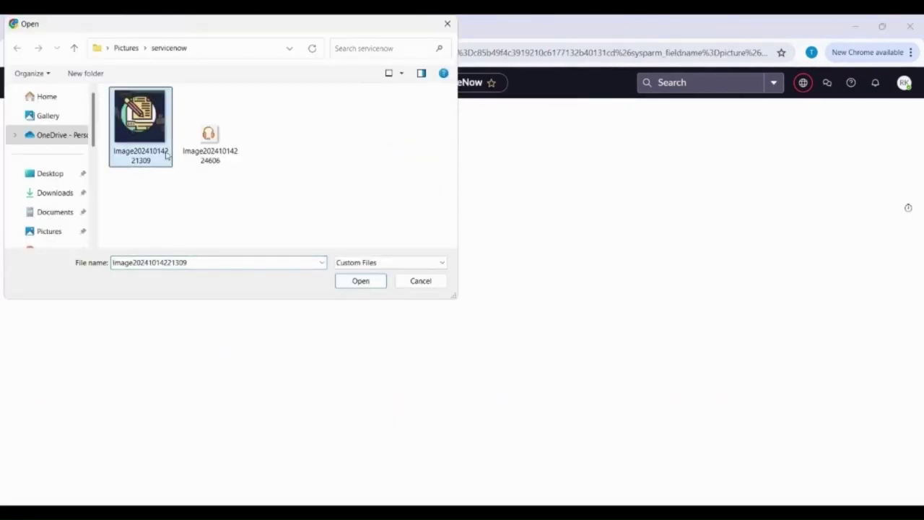
left_click(361, 282)
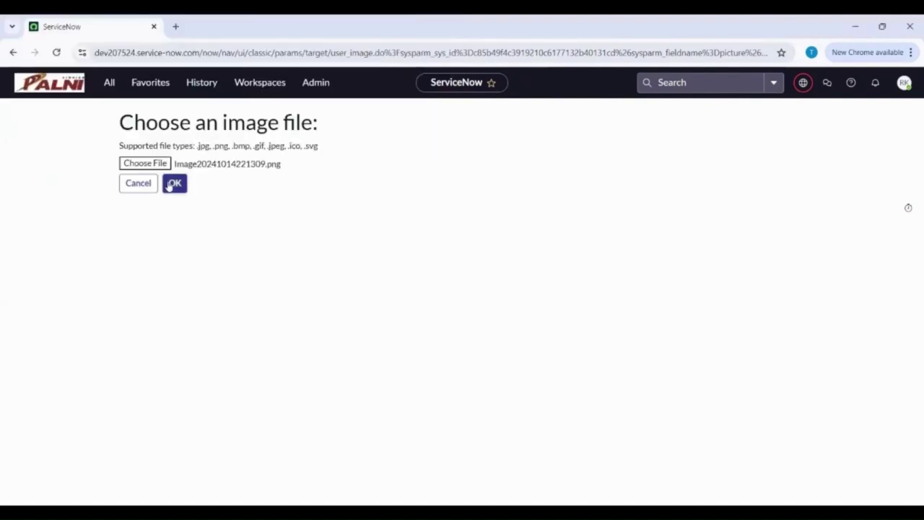
left_click(171, 182)
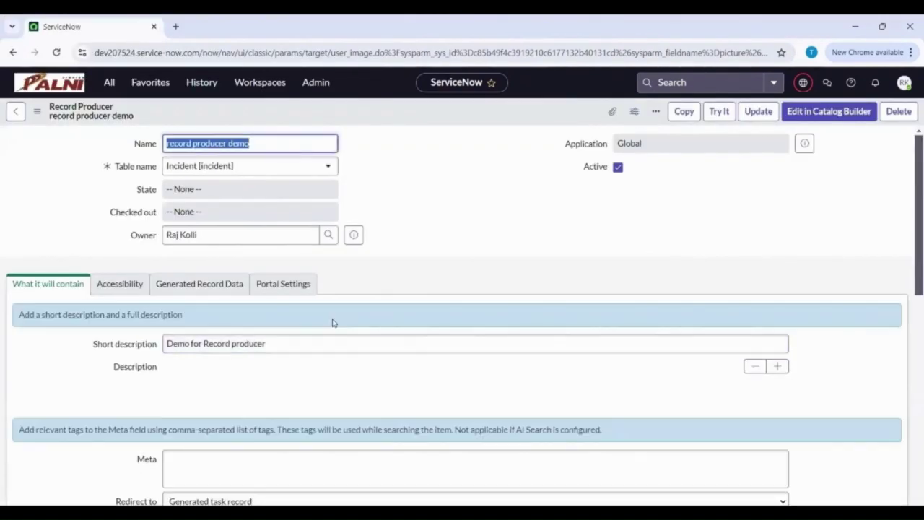
right_click(482, 114)
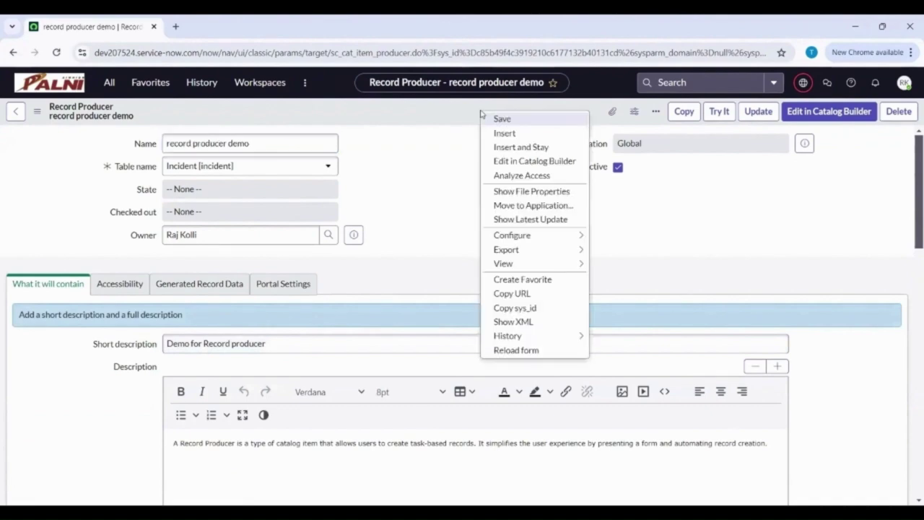
left_click(502, 119)
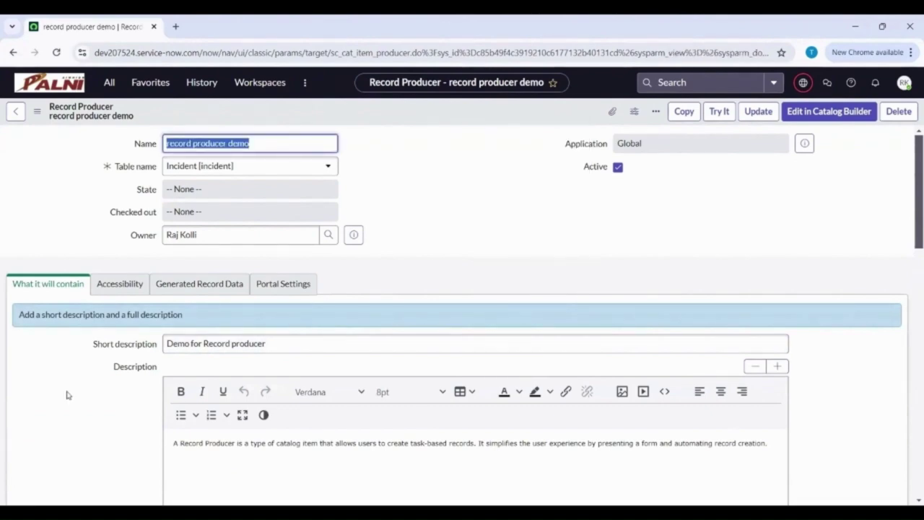
- Start a new variable for record producer demo with type Reference and order 100
scroll(66, 395, "down", 15)
scroll(676, 475, "down", 1)
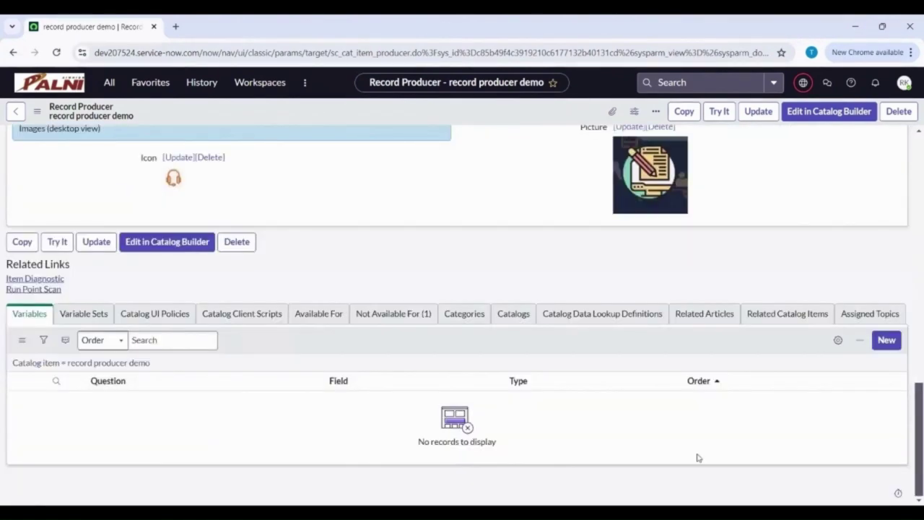
left_click(887, 340)
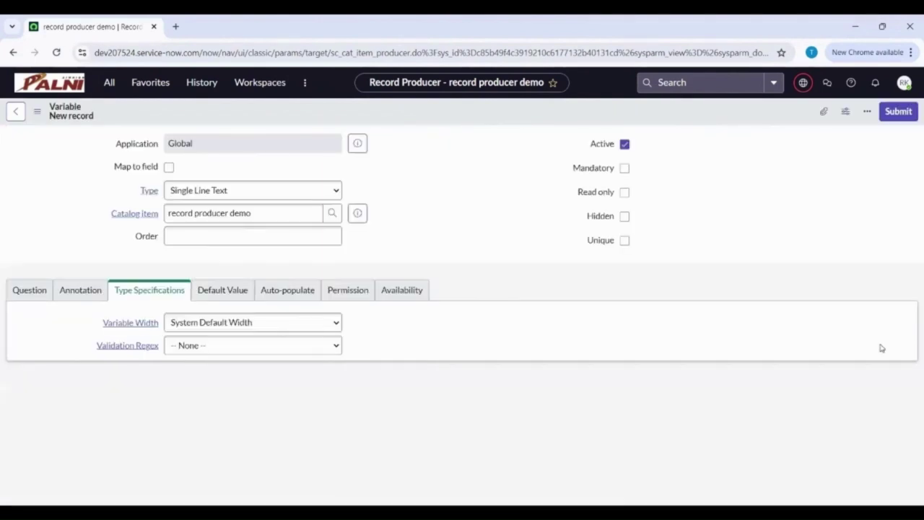
left_click(312, 190)
type("refe")
left_click(225, 232)
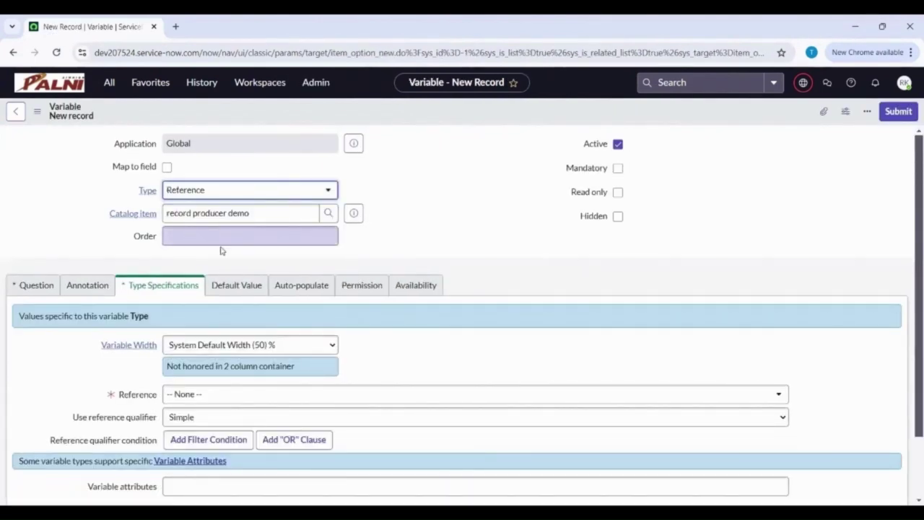
left_click(225, 238)
left_click(198, 264)
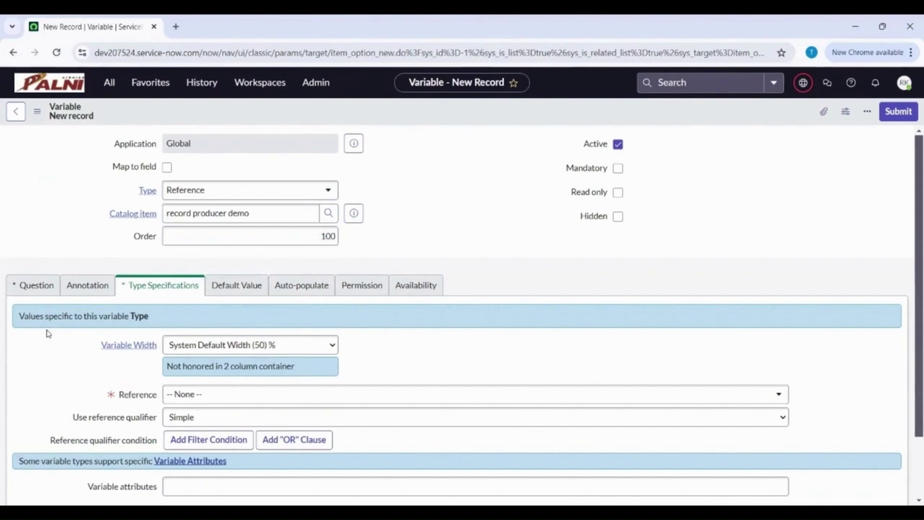
- Set the variable's question to User and its reference table to User [sys_user]
left_click(22, 285)
type("User")
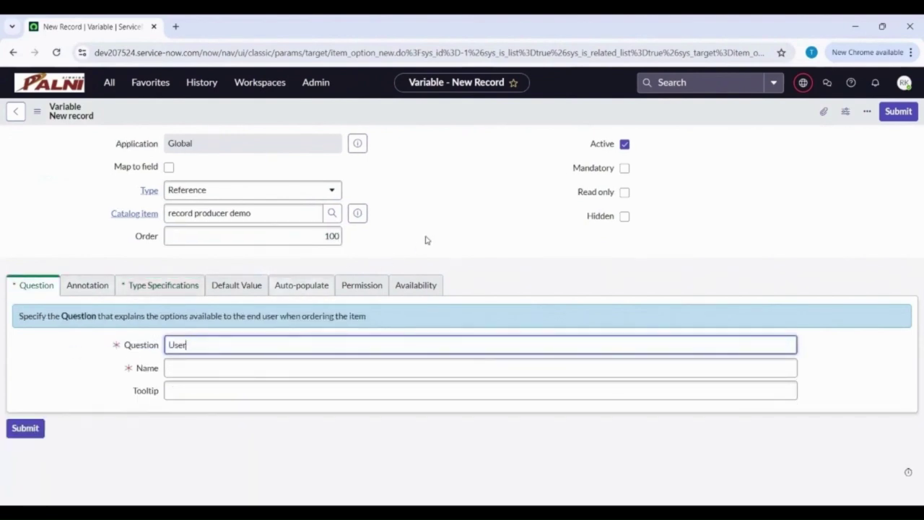
left_click(144, 286)
left_click(228, 394)
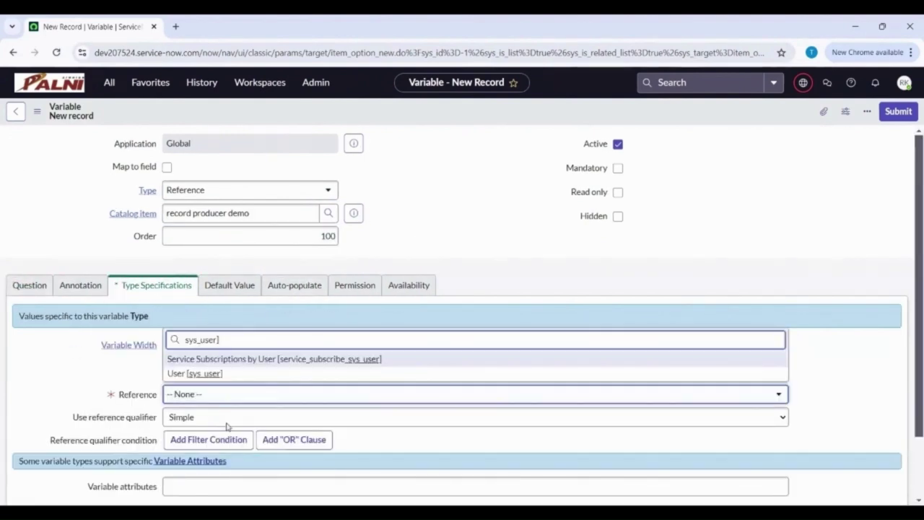
left_click(219, 374)
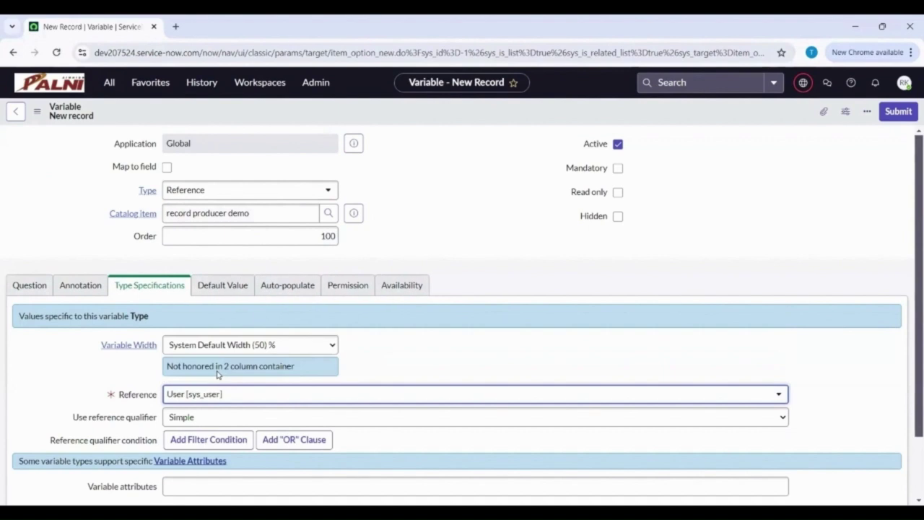
- Map the User variable to the incident's Caller field and submit the variable
left_click(168, 167)
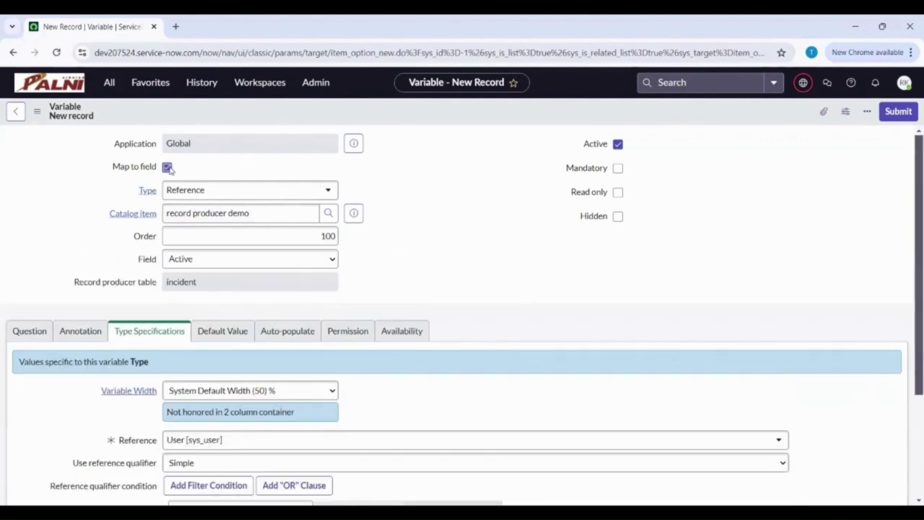
left_click(330, 259)
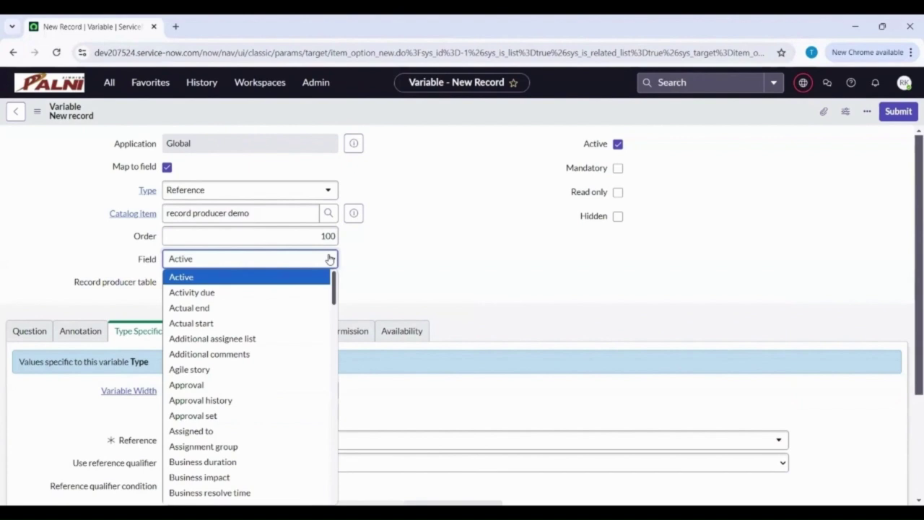
scroll(177, 433, "down", 2)
left_click(174, 450)
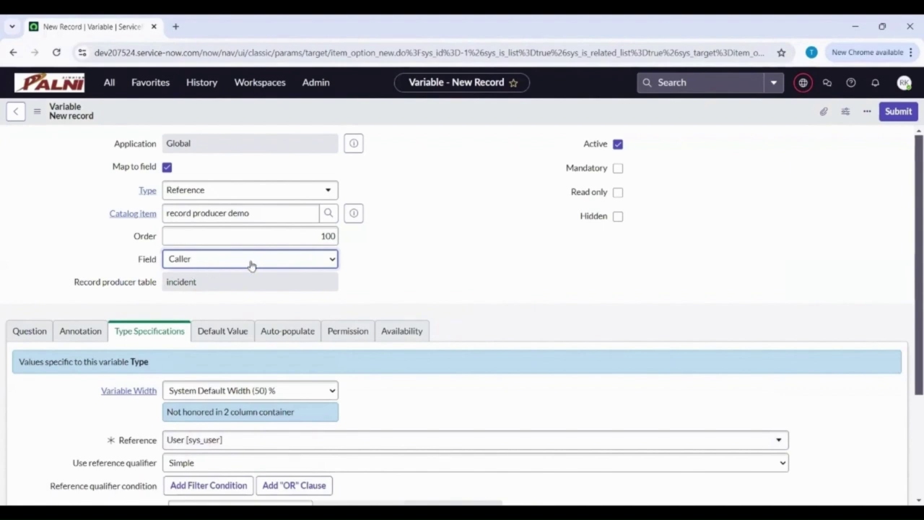
left_click(898, 112)
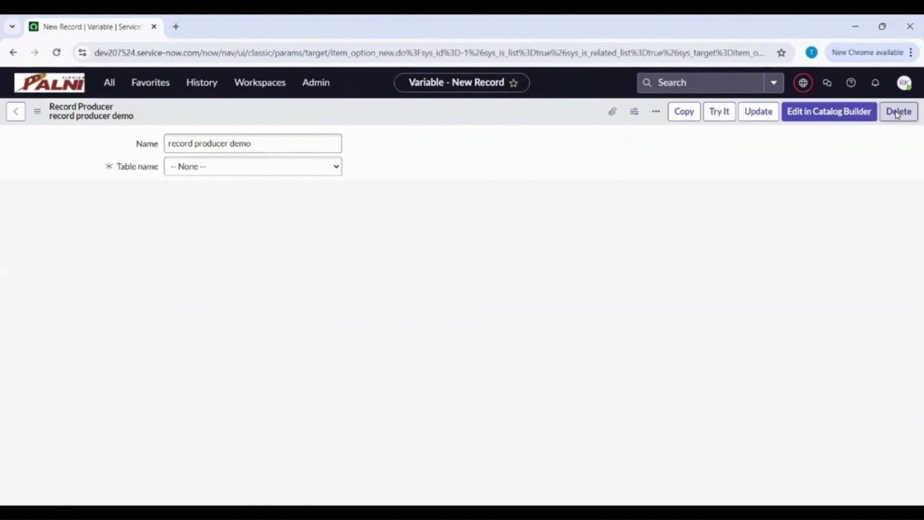
- Add a Single Line Text variable with order 200, question Issue and name issue to record producer demo, and submit it
scroll(868, 323, "down", 1)
scroll(869, 324, "down", 10)
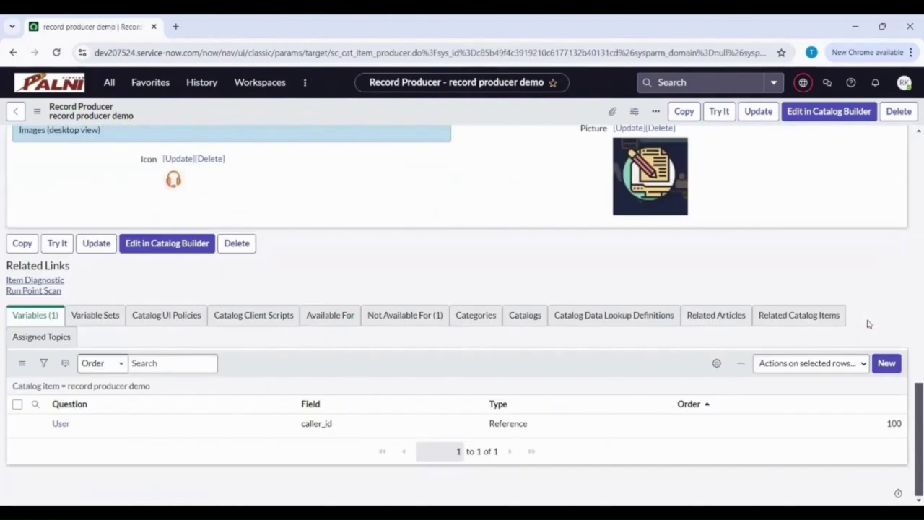
left_click(887, 363)
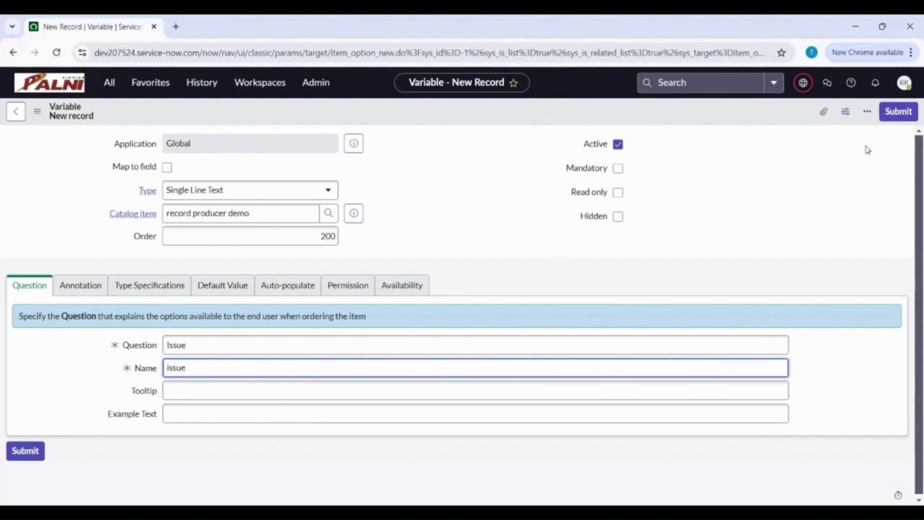
left_click(891, 111)
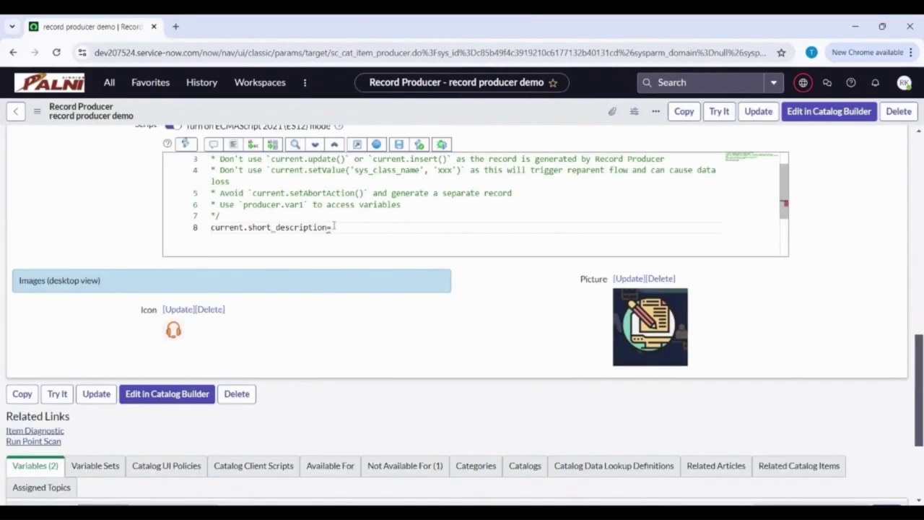
- Complete the record producer script line as current.short_description=producer.issue; and save the record
type("prod")
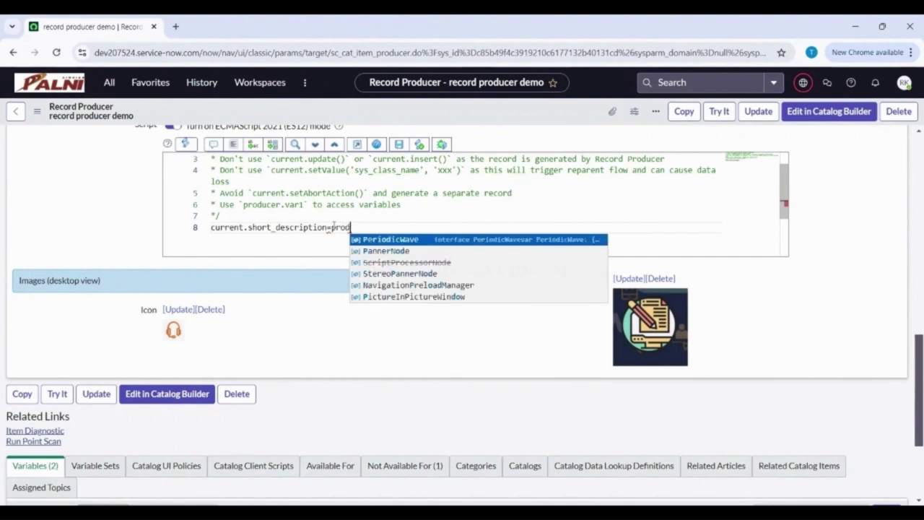
type("ucer.")
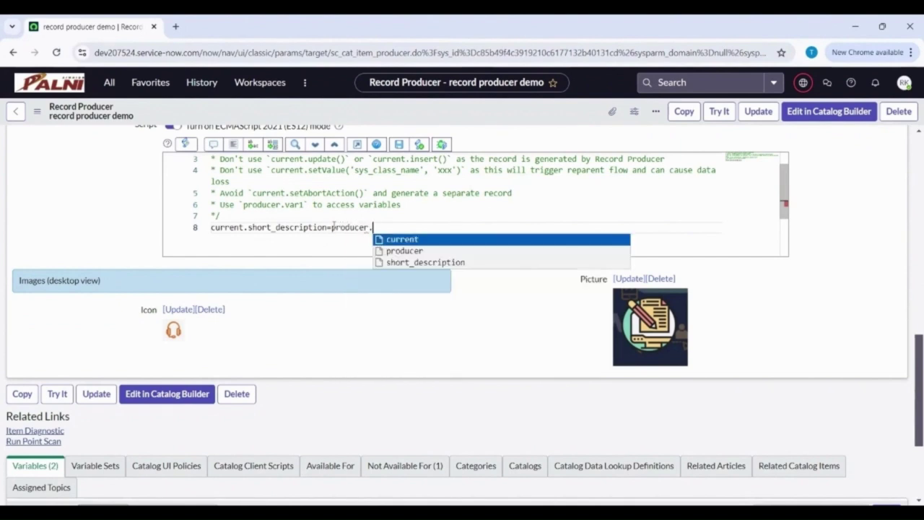
type("iss")
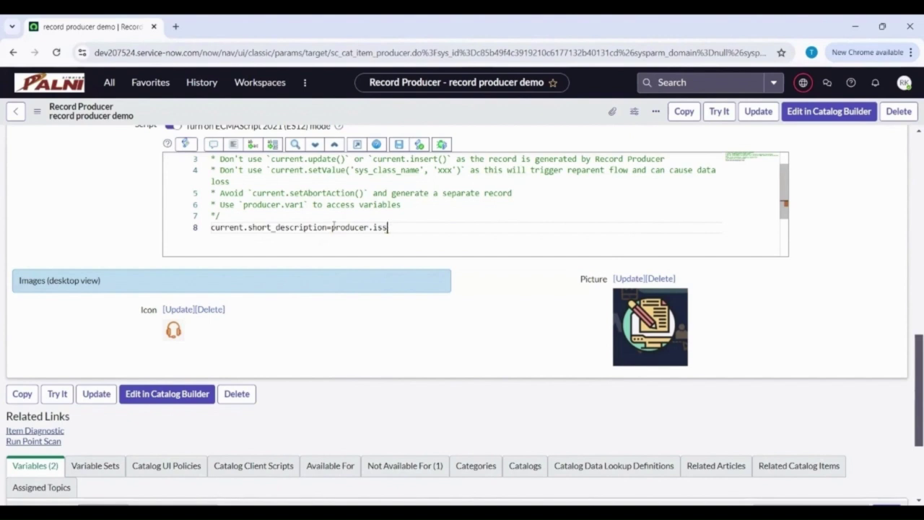
type("eue;")
right_click(470, 117)
left_click(480, 127)
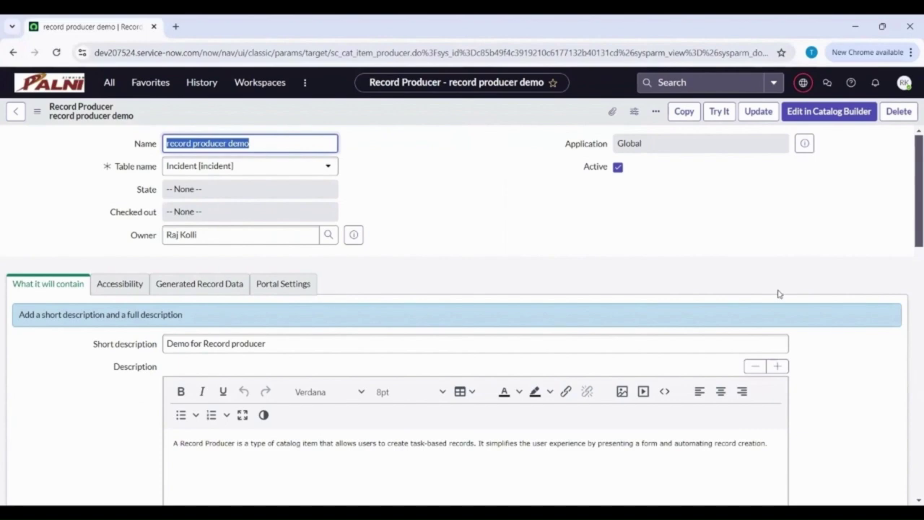
- Assign record producer demo to the Service Catalog in its catalogs list and save
scroll(778, 294, "down", 6)
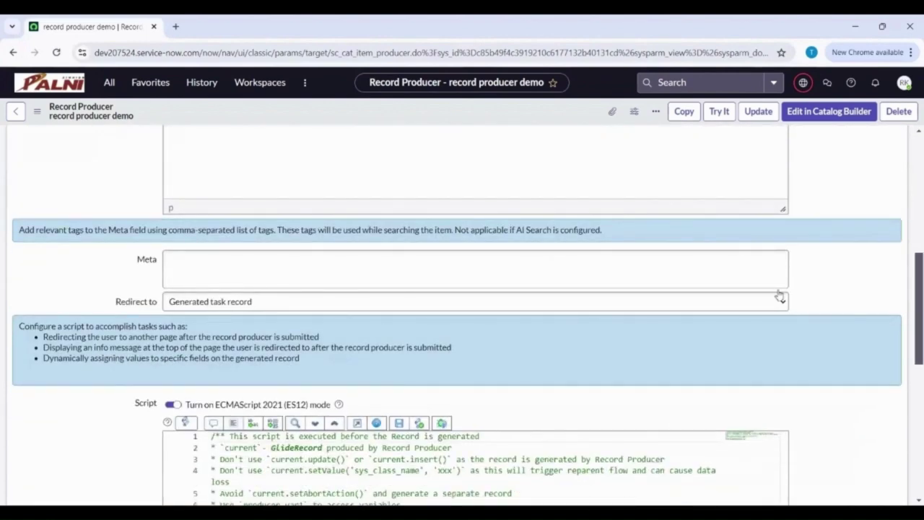
scroll(778, 294, "down", 10)
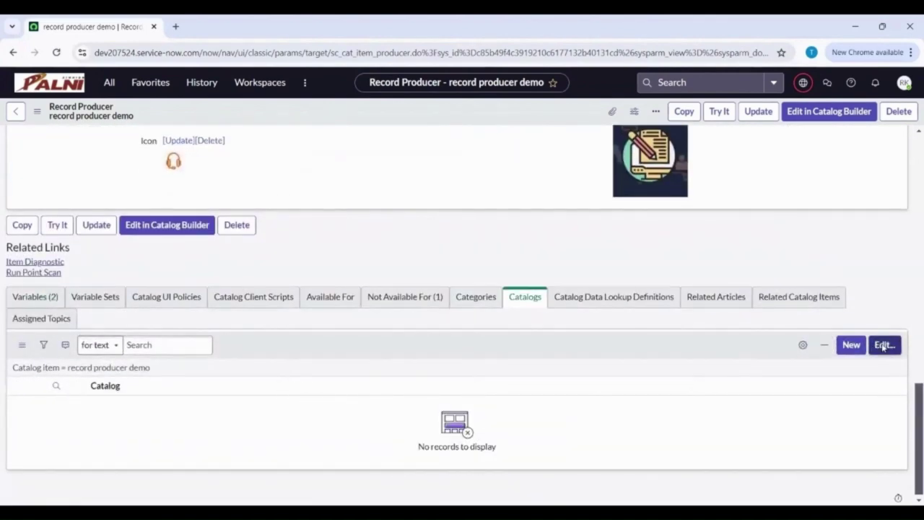
left_click(884, 345)
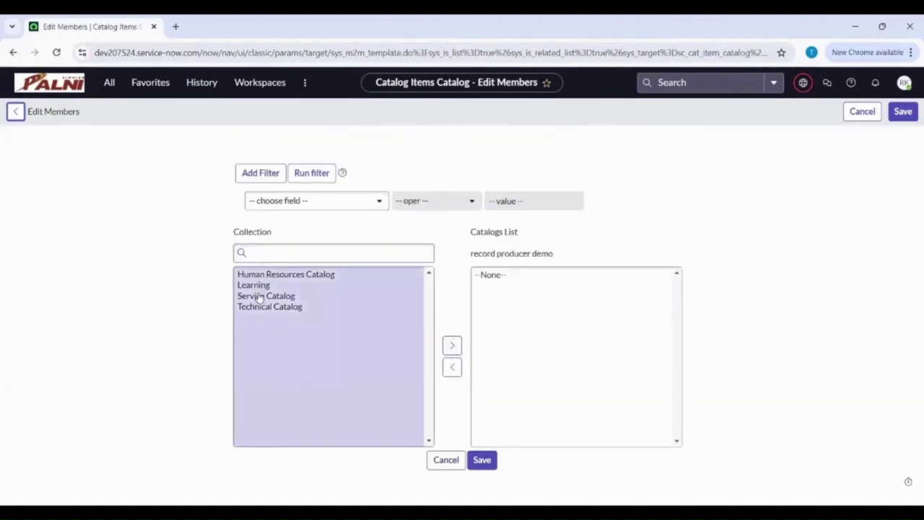
double_click(257, 295)
left_click(476, 460)
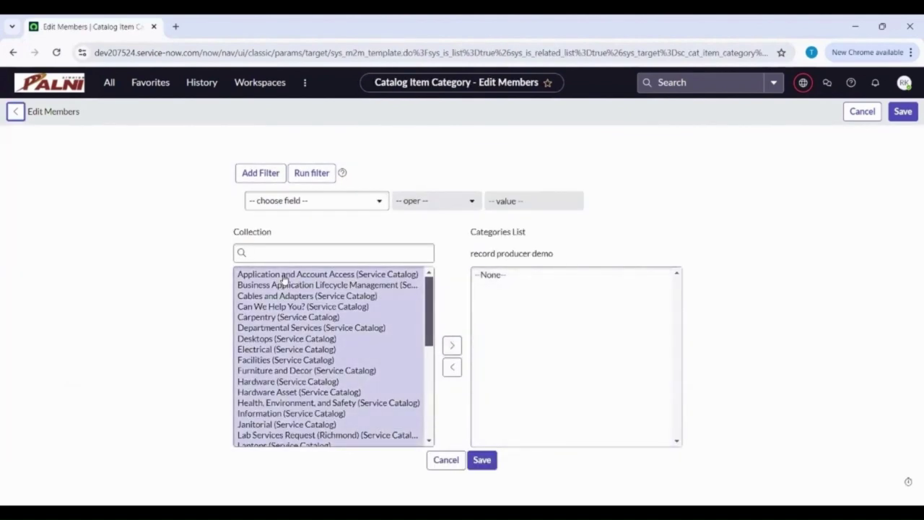
- Find the Hardware (Service Catalog) category with the search hard, add it to record producer demo and save
left_click(278, 251)
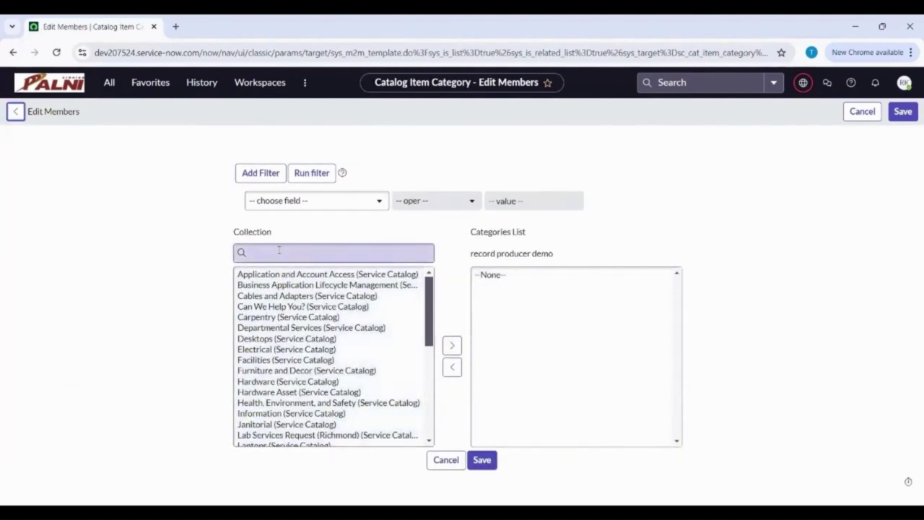
type("hard")
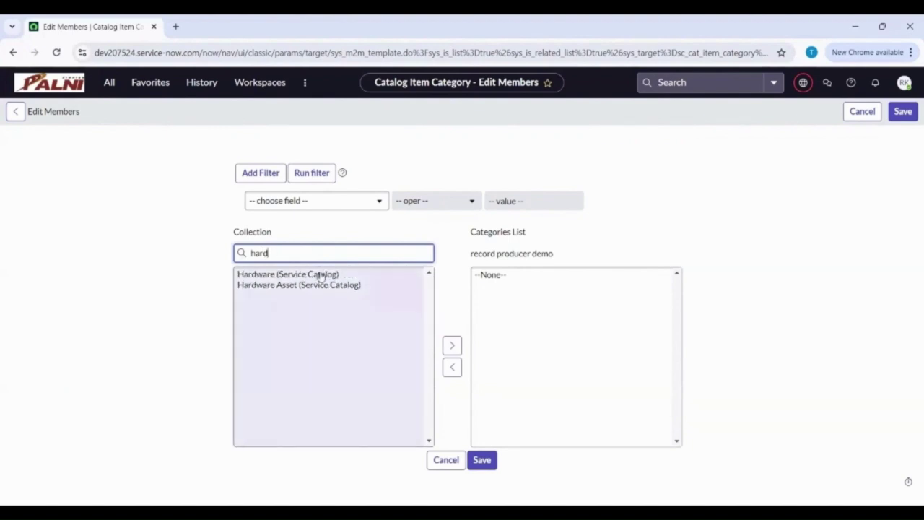
left_click(299, 275)
left_click(448, 347)
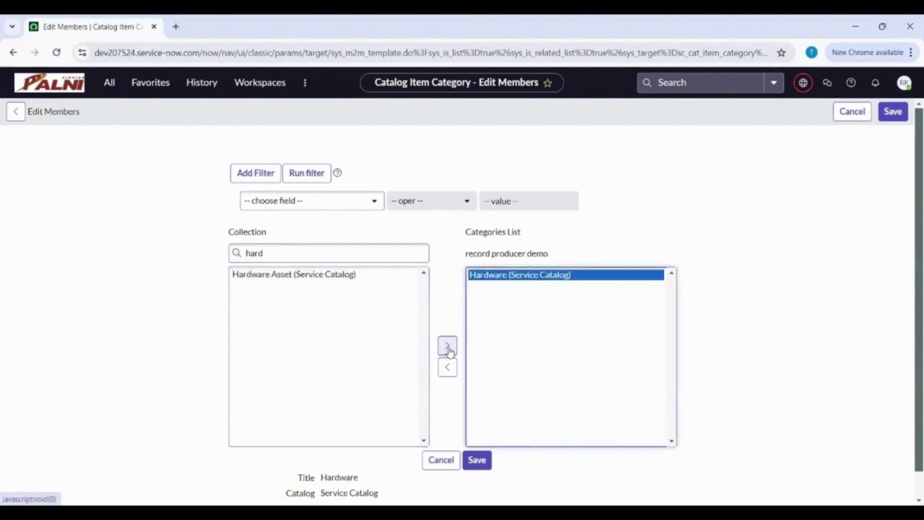
left_click(479, 460)
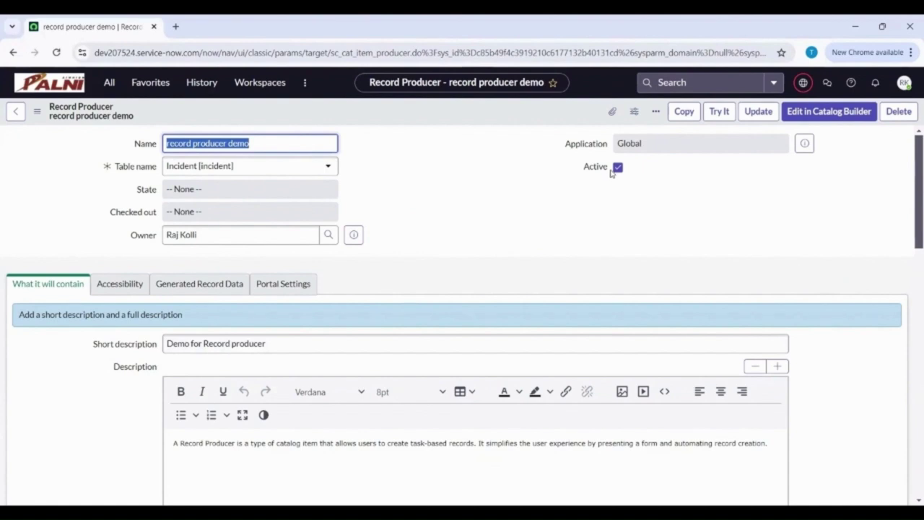
- Test the record producer by submitting it with a user and the issue "a sample issue", and check the incident's caller and short description
left_click(719, 111)
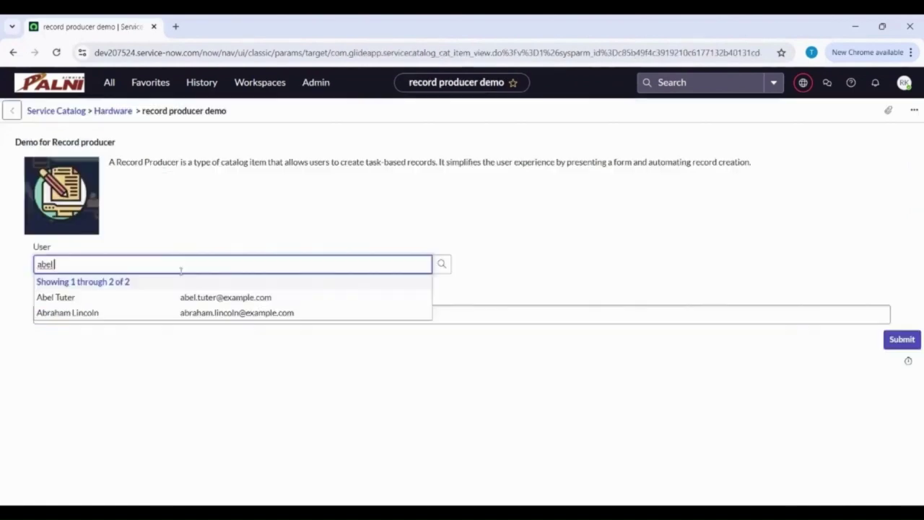
left_click(135, 297)
left_click(87, 310)
type("a sample issue")
left_click(901, 343)
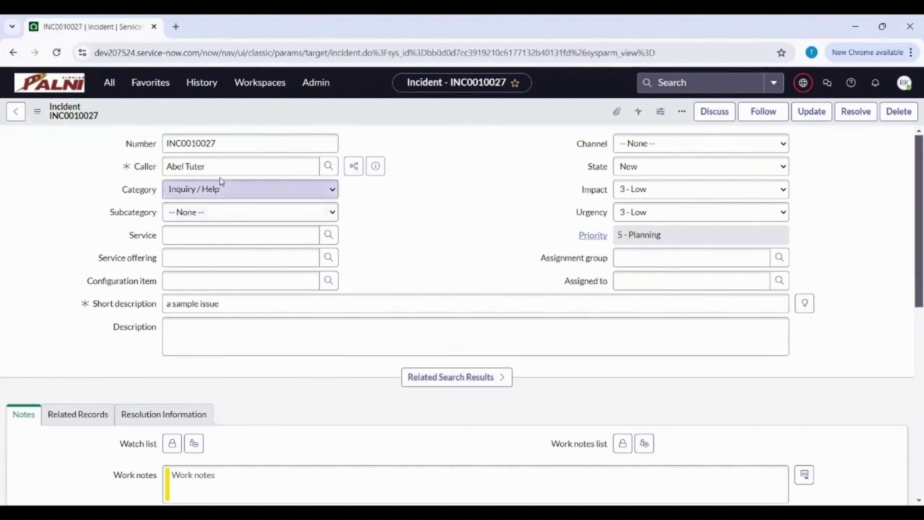
left_click_drag(223, 167, 135, 166)
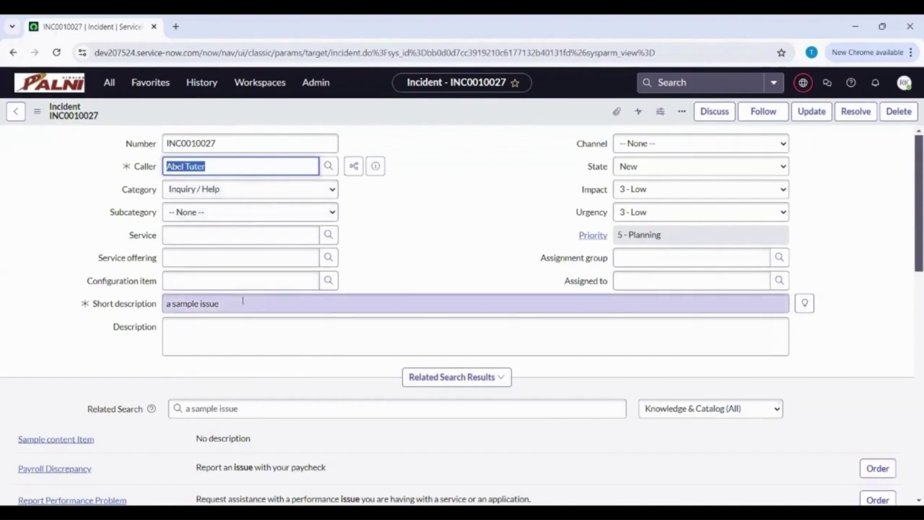
left_click_drag(237, 304, 165, 304)
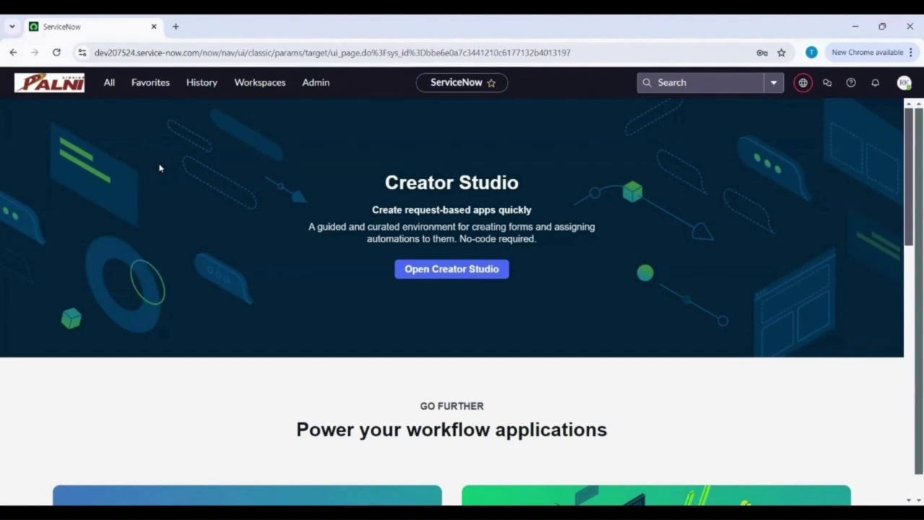
- Open Catalog Builder and start a new catalog item template of the Record Producer type
left_click(109, 82)
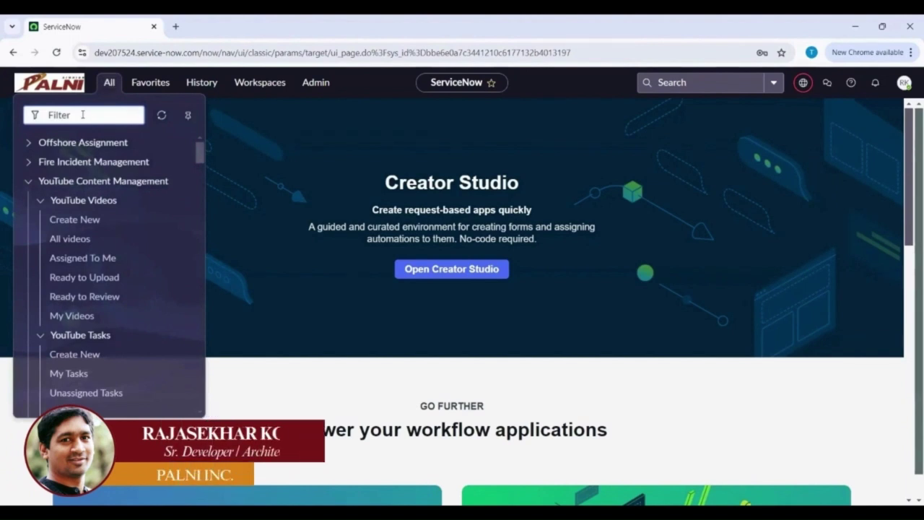
type("catalog builder")
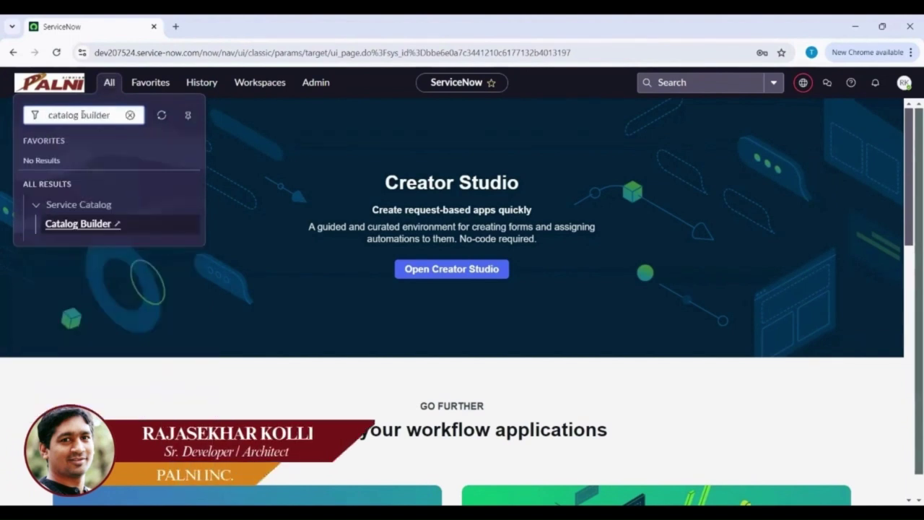
left_click(73, 224)
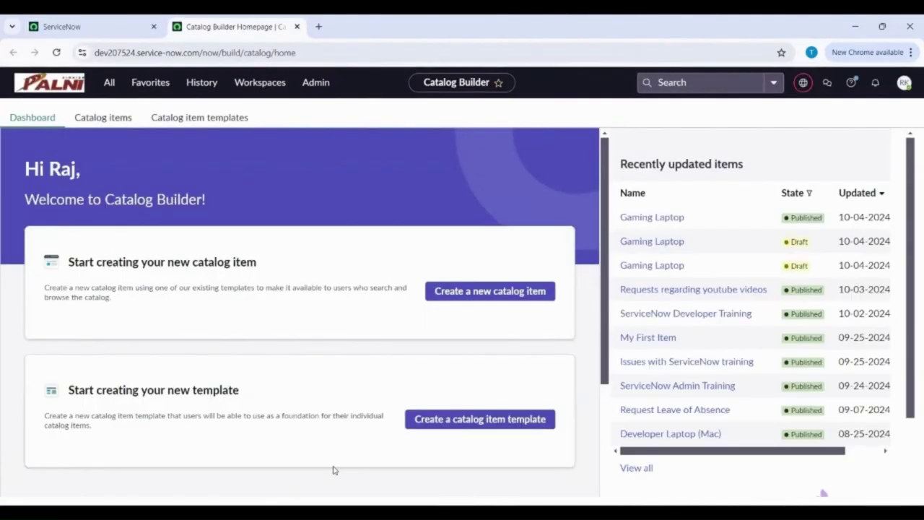
left_click(448, 427)
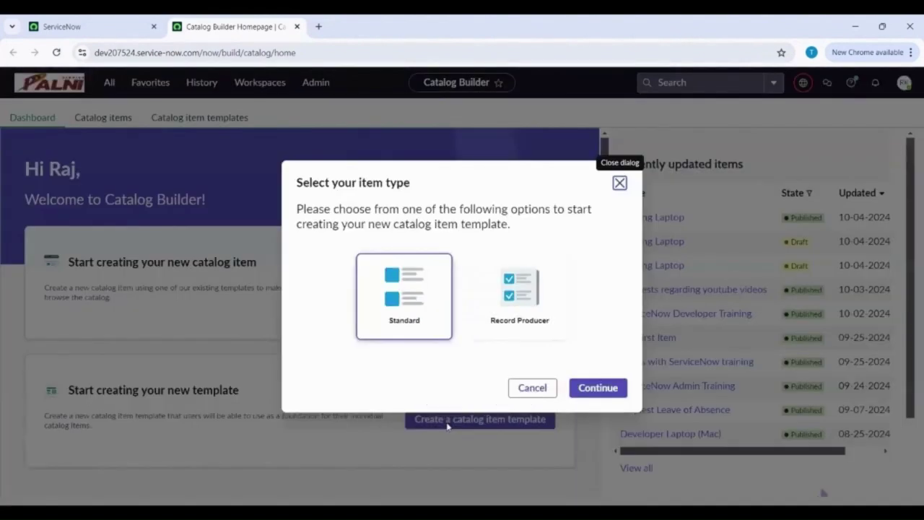
left_click(500, 319)
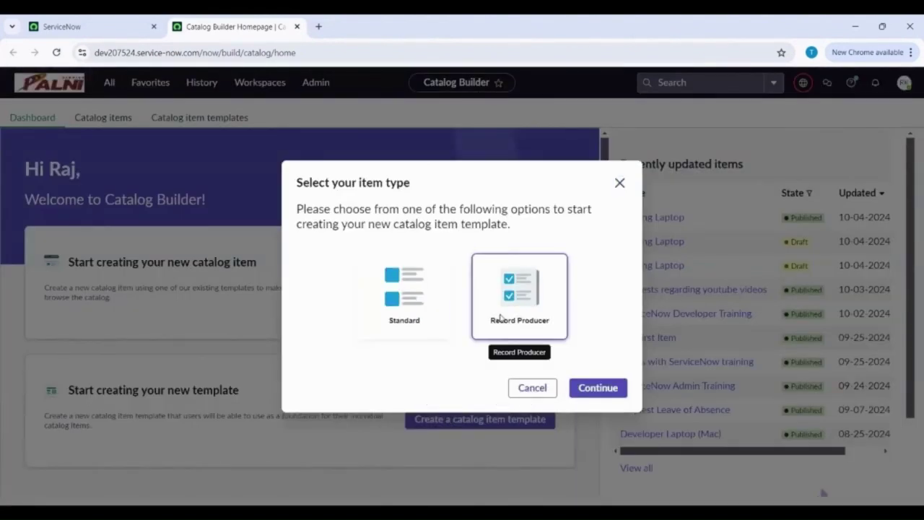
left_click(598, 388)
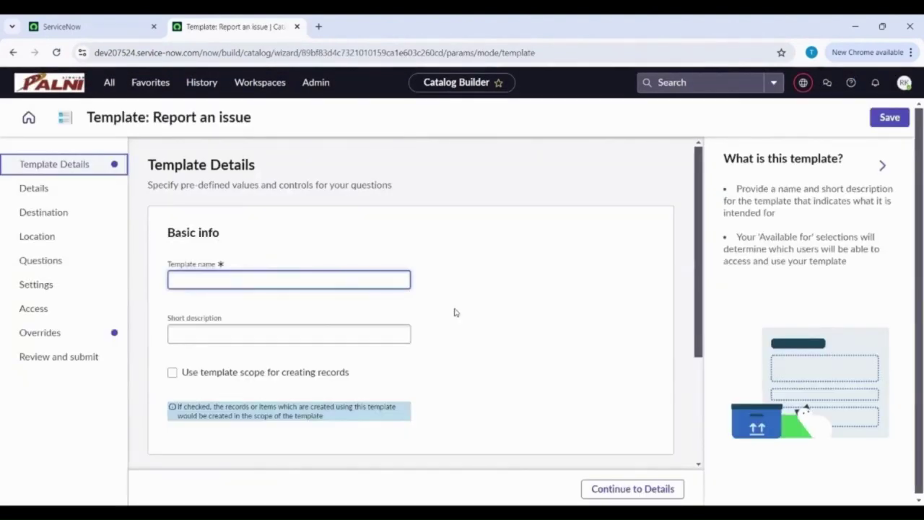
- Enter Report an issue as both the template name and its short description
left_click(299, 277)
type("Report an issue")
left_click(249, 332)
type("Report an issue")
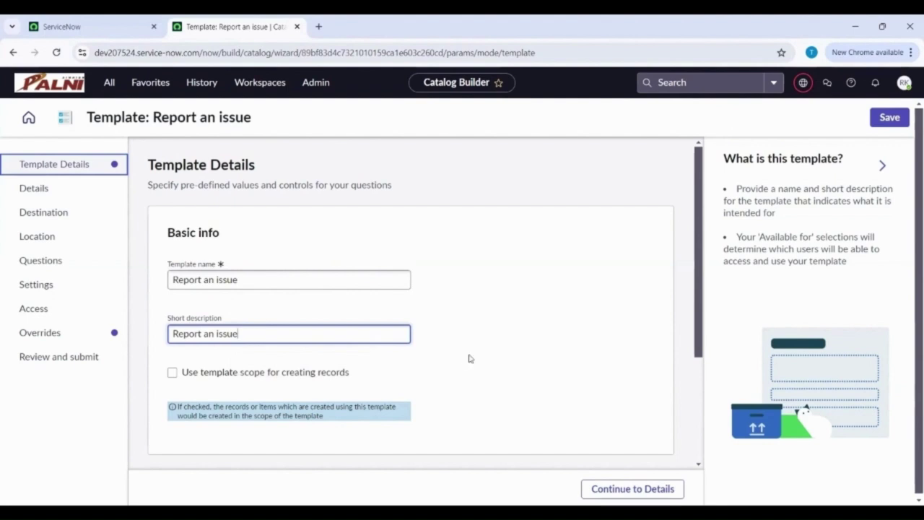
- Make the template available for the Any User criteria and save the selection
scroll(470, 358, "down", 2)
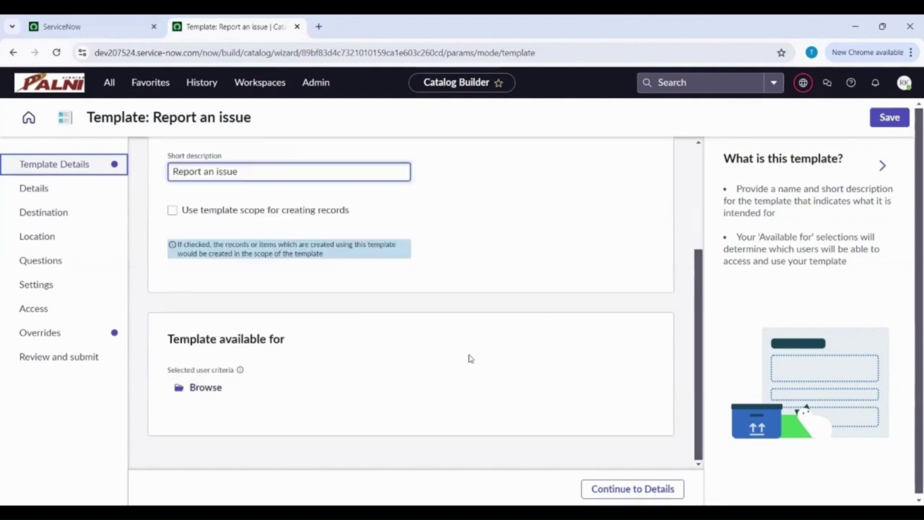
left_click(205, 388)
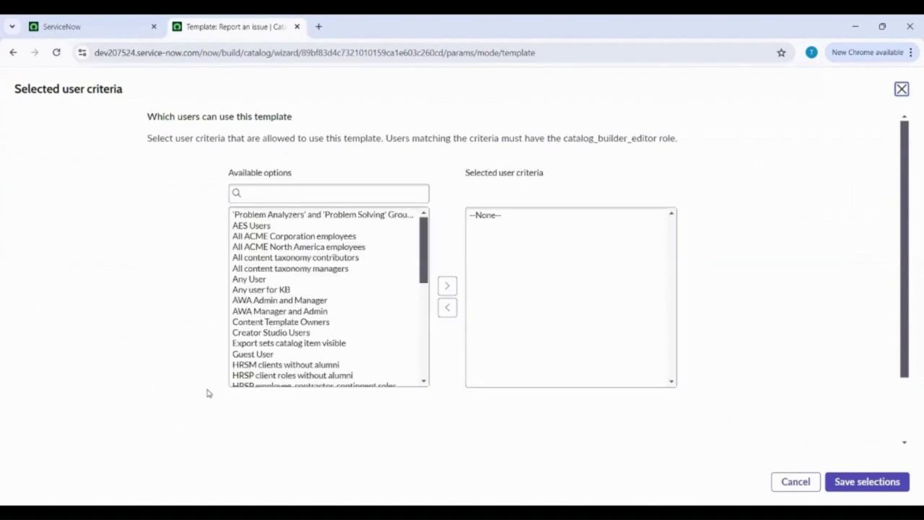
double_click(265, 279)
left_click(871, 481)
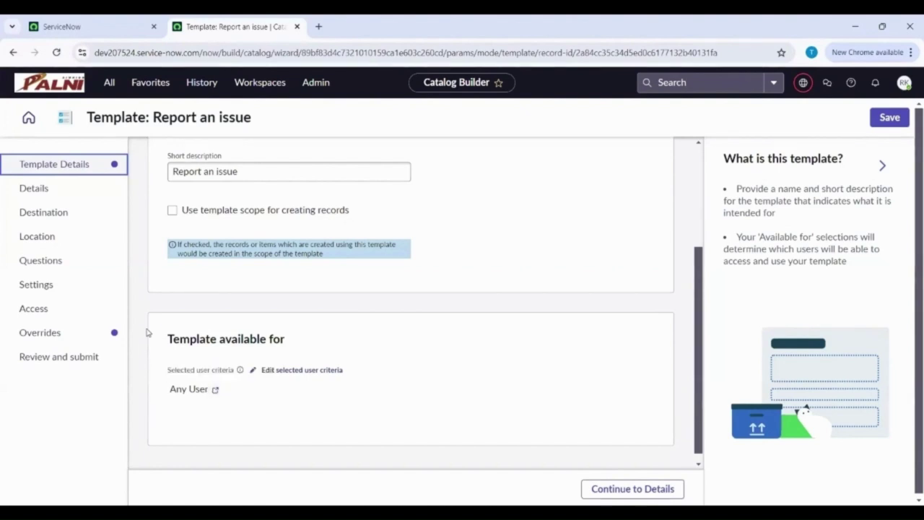
- Enter Report an issue as the item name, short description and description in the template's item details
left_click(105, 191)
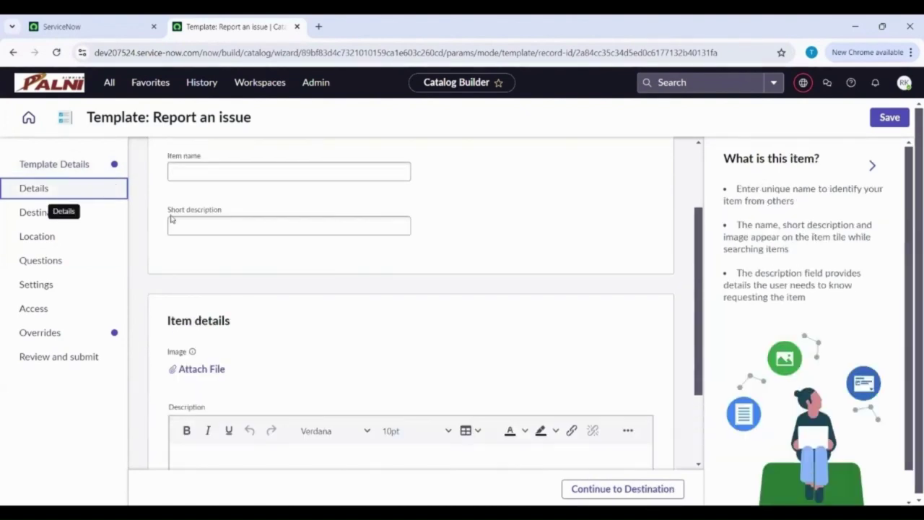
left_click(234, 174)
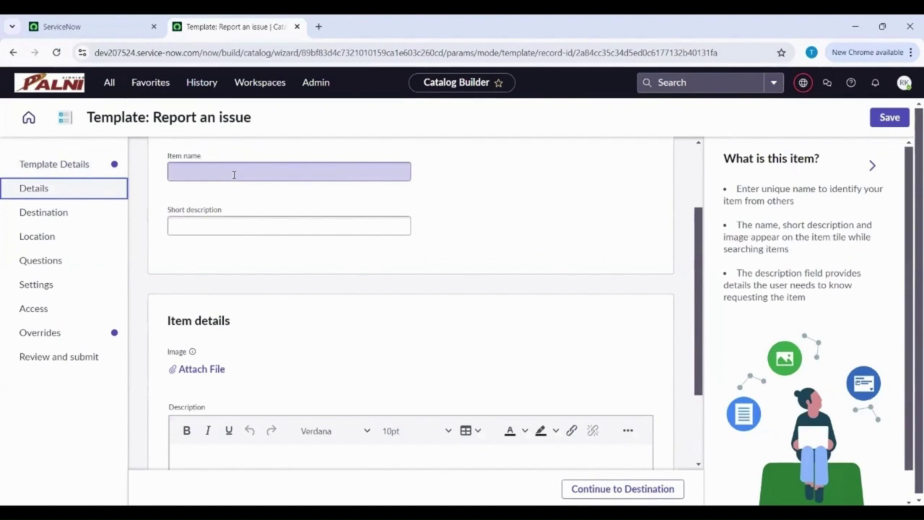
left_click(234, 174)
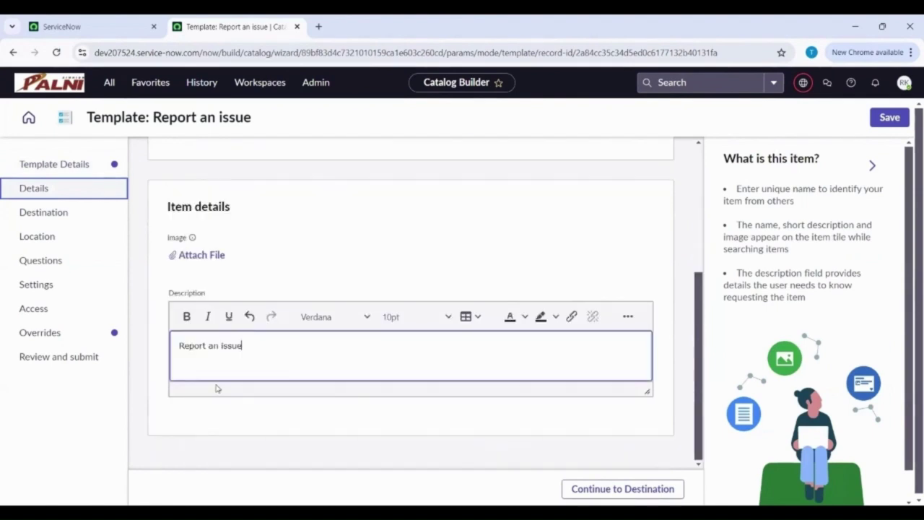
- Set the template's record submission table to Incident
left_click(84, 214)
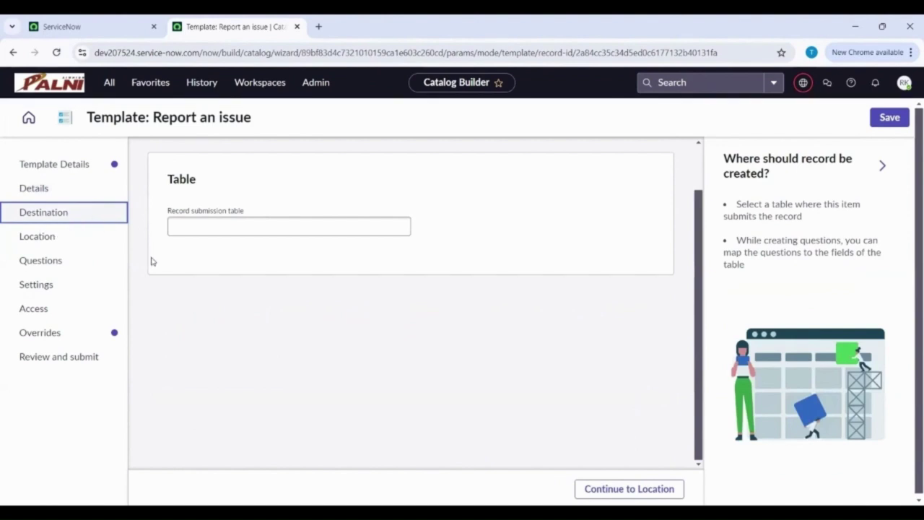
left_click(209, 227)
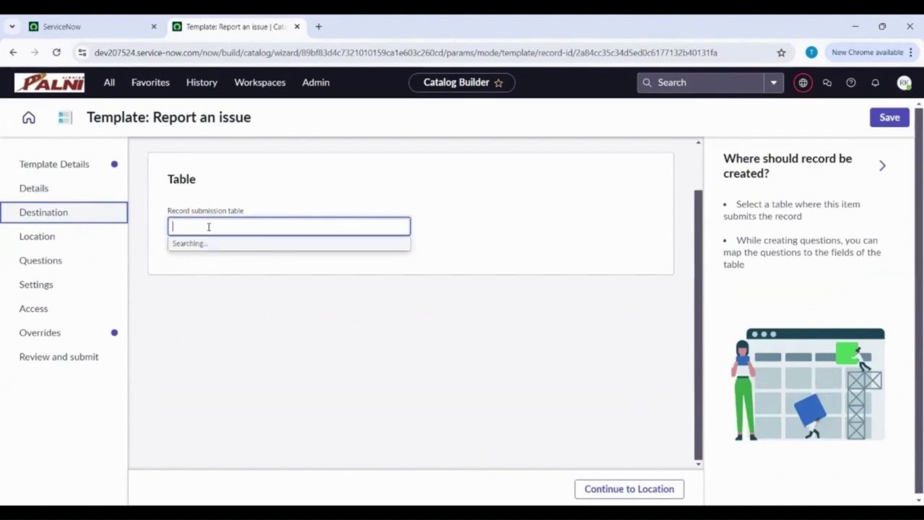
type("inci")
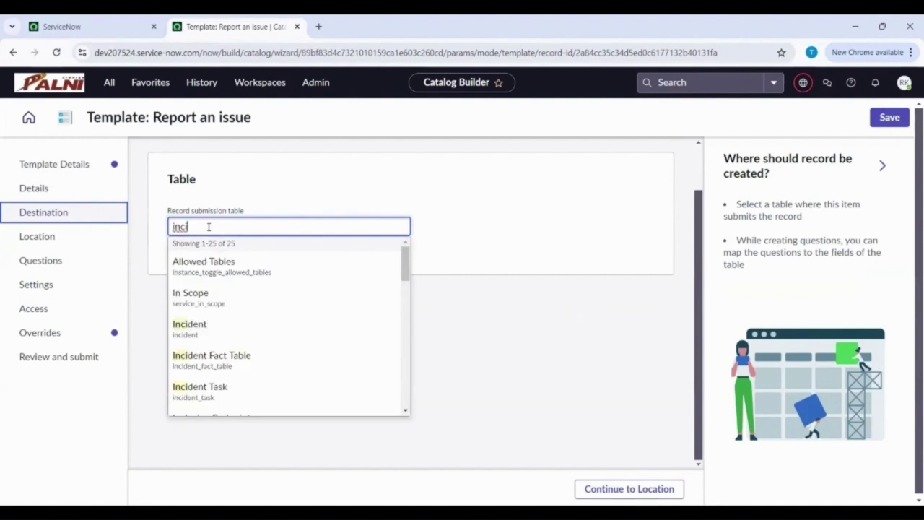
left_click(192, 324)
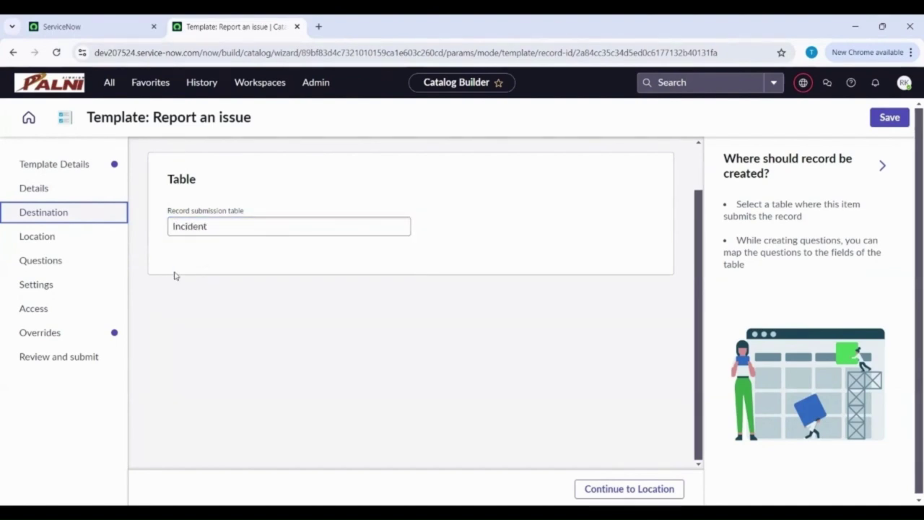
- Look over the template's location options, and add the Standard Employee Questions set to its questions
left_click(45, 237)
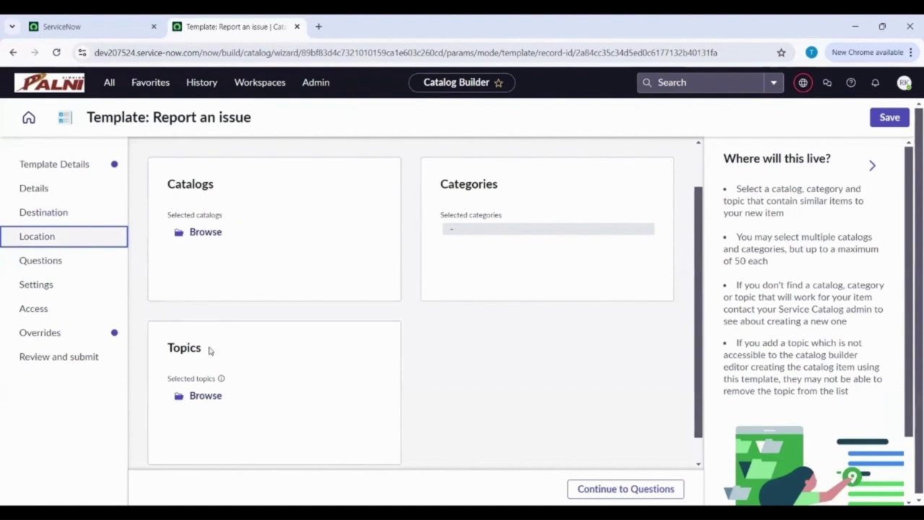
left_click(54, 264)
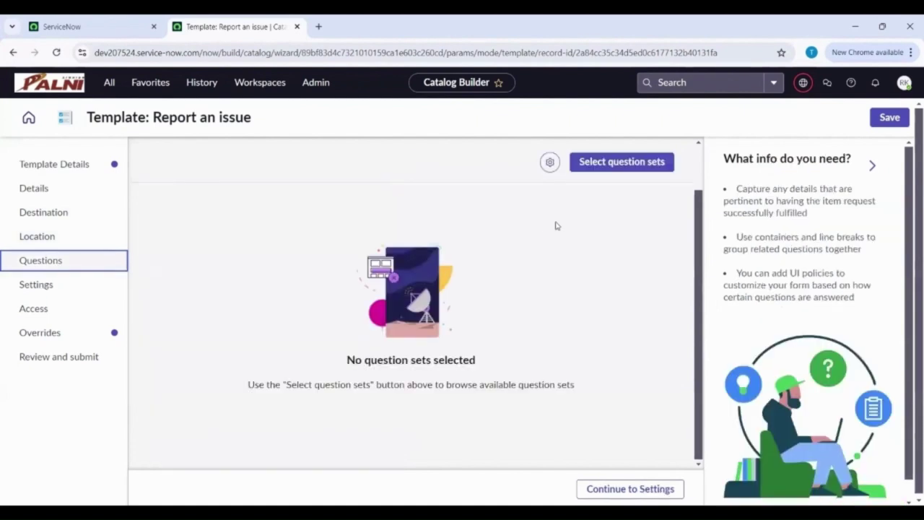
left_click(618, 163)
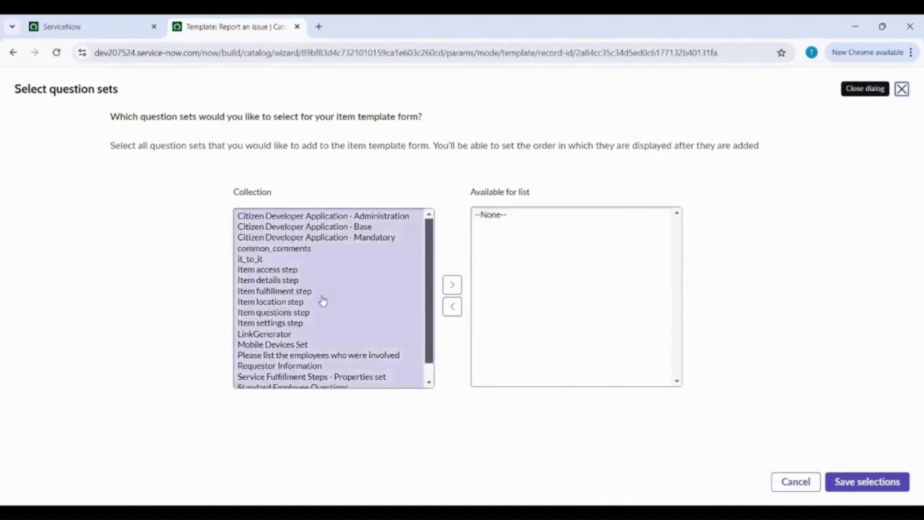
scroll(318, 306, "down", 1)
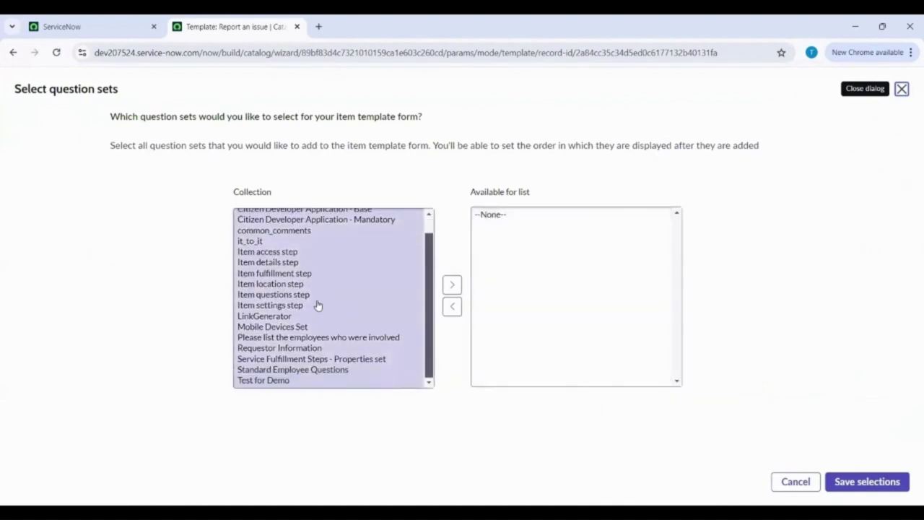
left_click(299, 369)
left_click(452, 286)
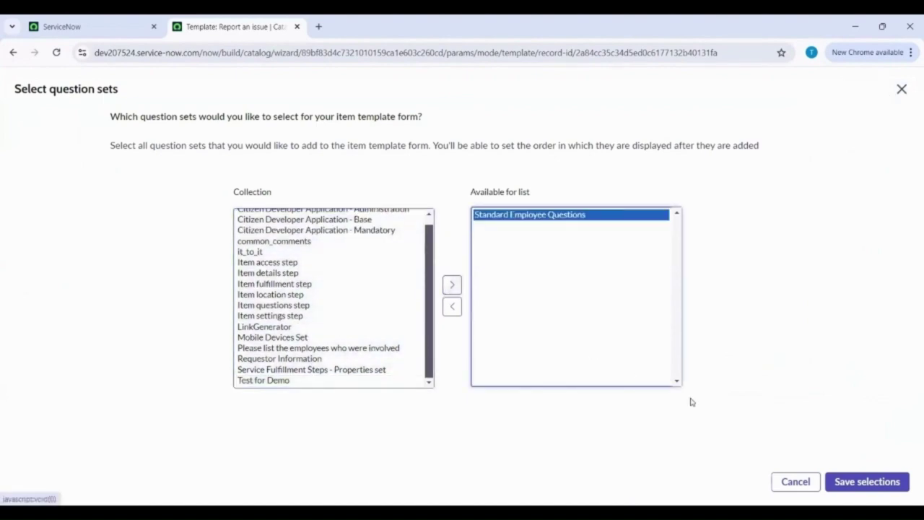
left_click(830, 485)
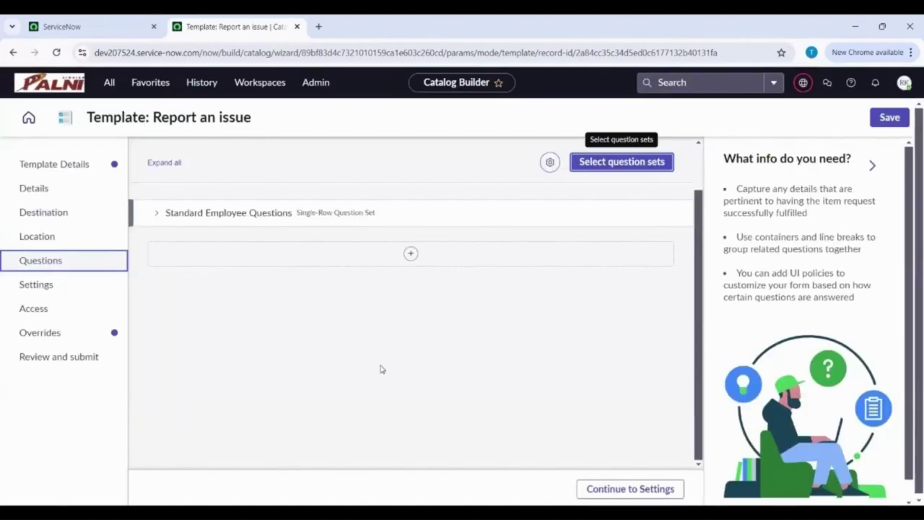
- Examine the template's portal settings, access criteria, and the override options for editable, mandatory and restricted questions
left_click(64, 293)
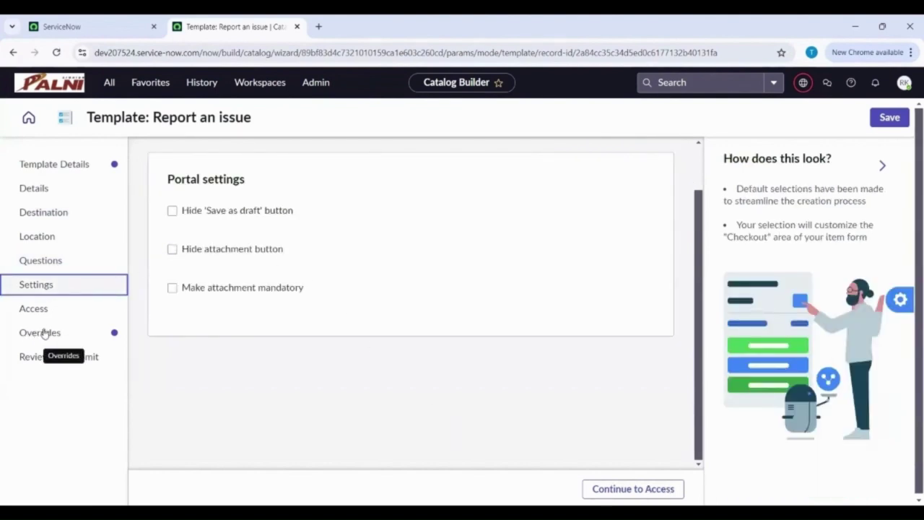
left_click(94, 309)
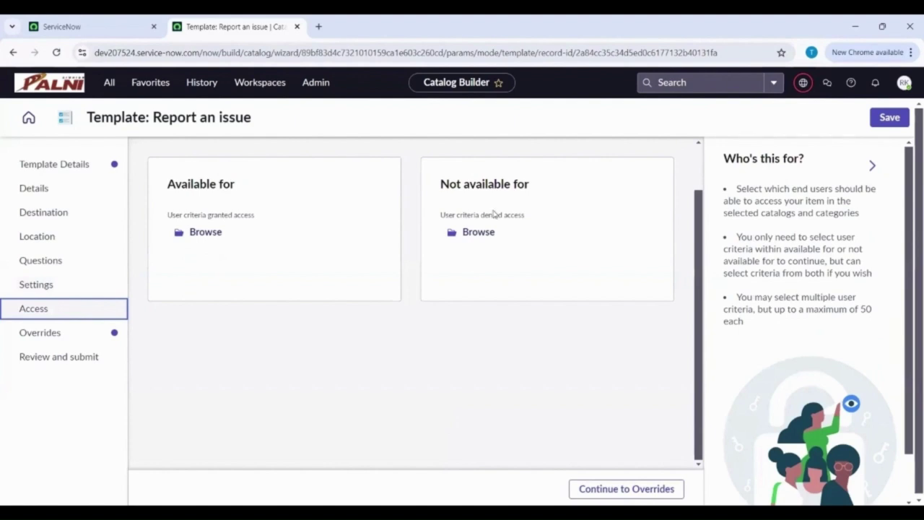
left_click(73, 338)
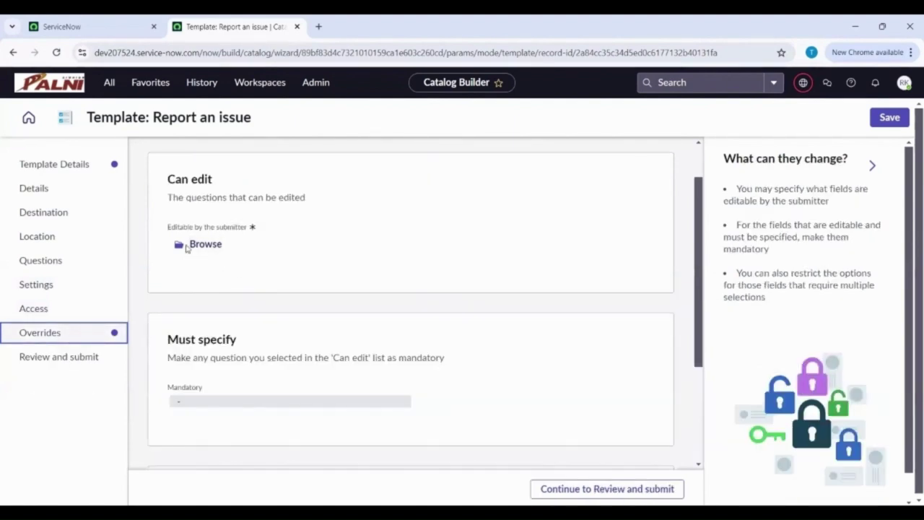
scroll(202, 308, "down", 2)
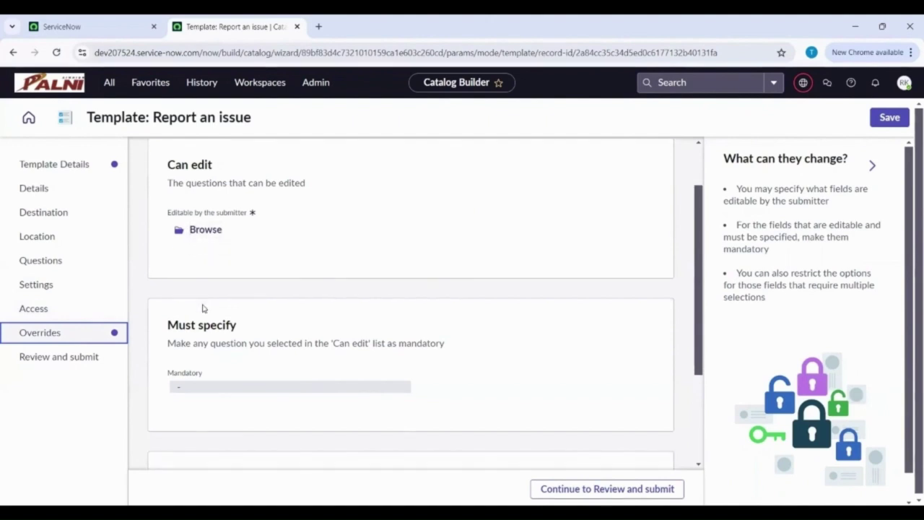
scroll(202, 307, "down", 1)
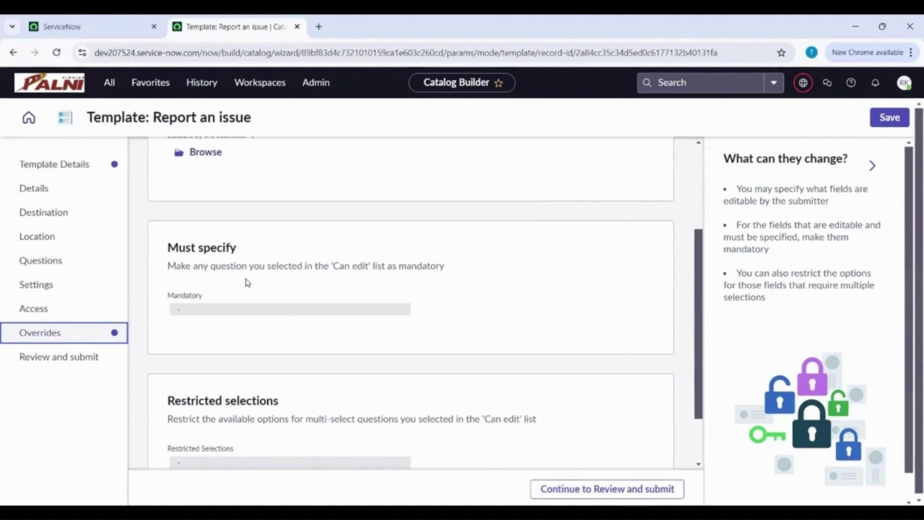
scroll(245, 282, "down", 1)
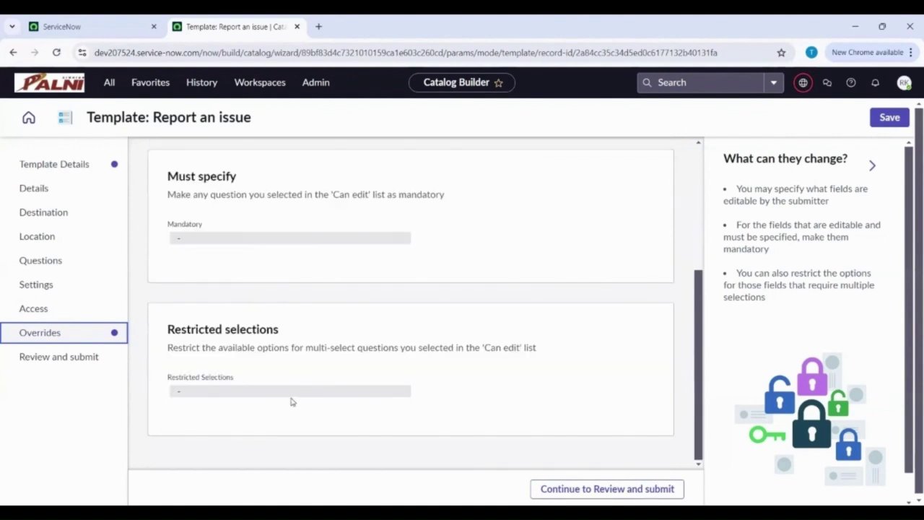
- Review the template summary and submit the Report an issue template
left_click(607, 489)
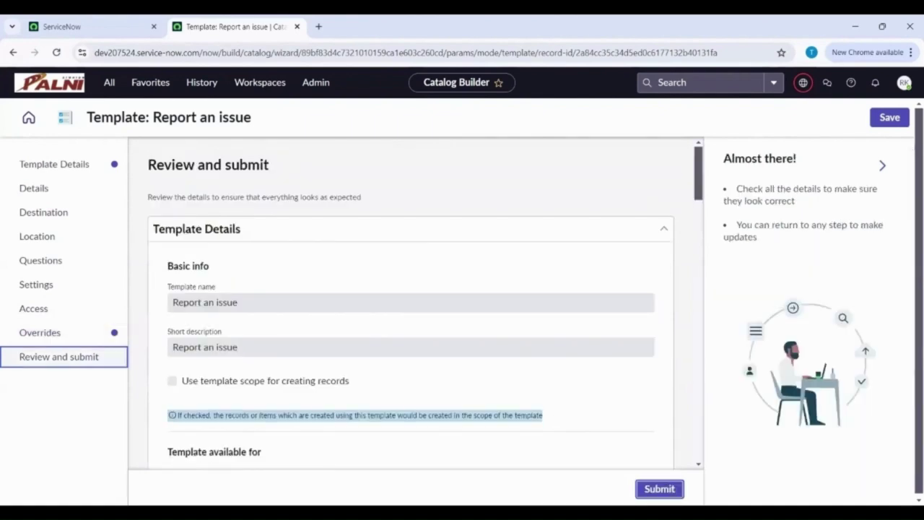
scroll(553, 421, "down", 4)
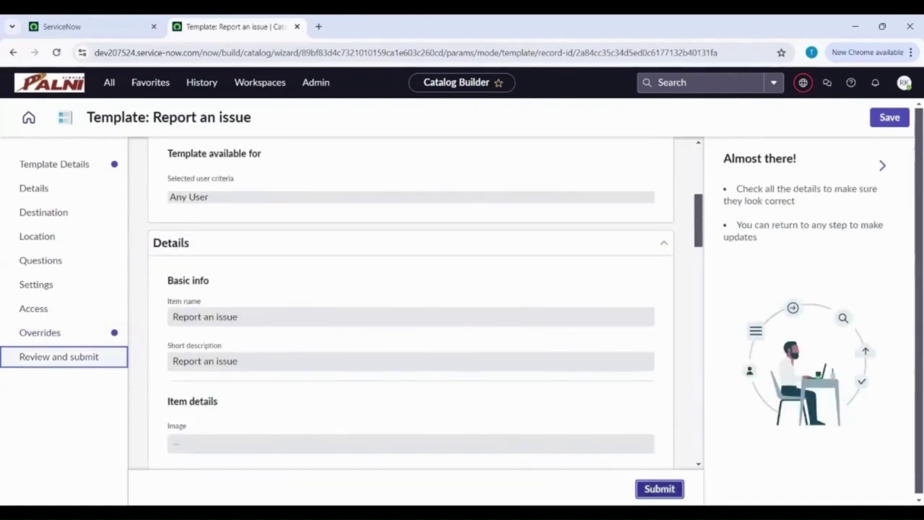
left_click(659, 489)
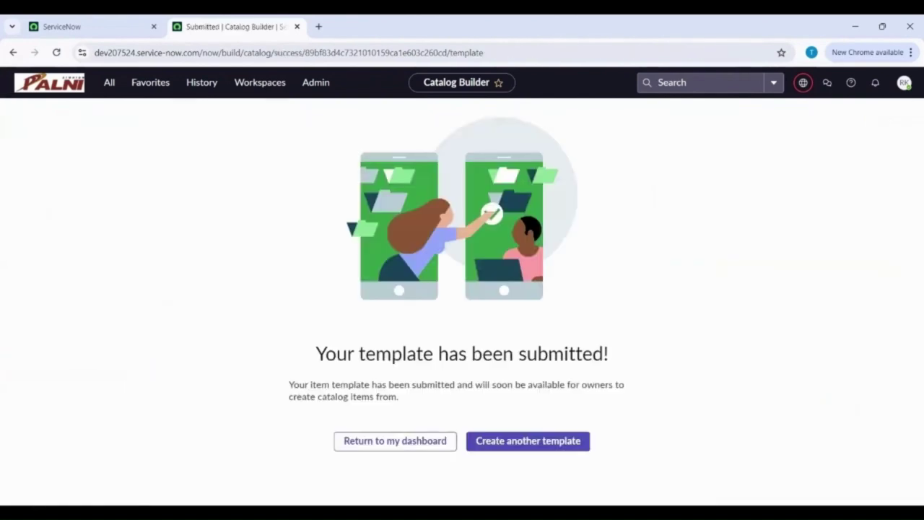
- Return to the Catalog Builder dashboard and check the catalog item templates list for Report an issue
left_click(375, 441)
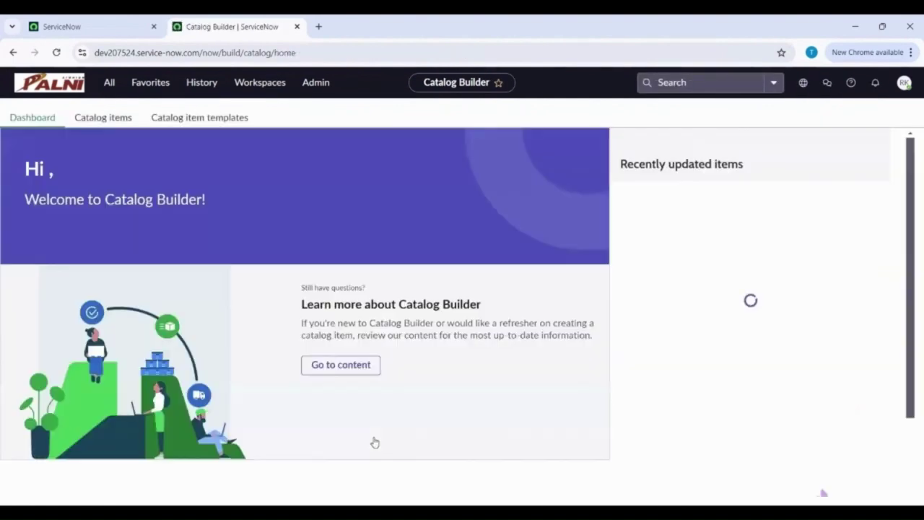
left_click(217, 119)
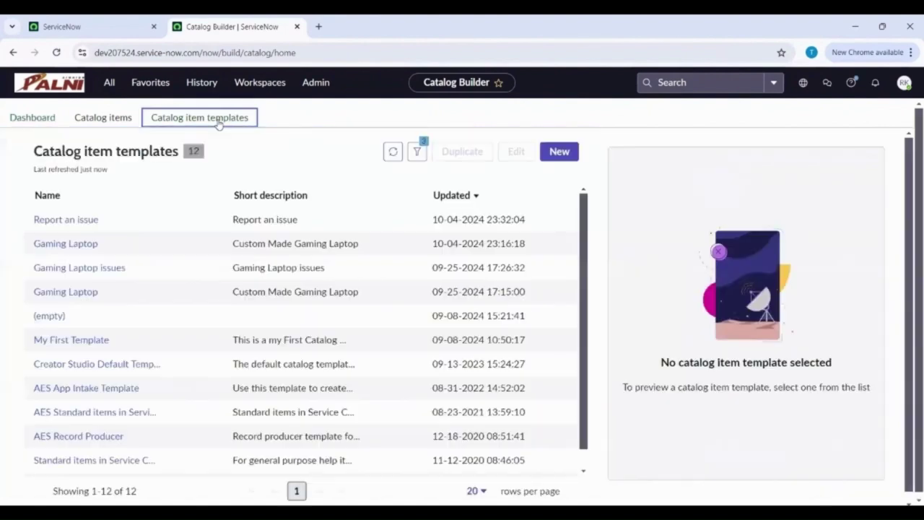
left_click_drag(109, 219, 32, 227)
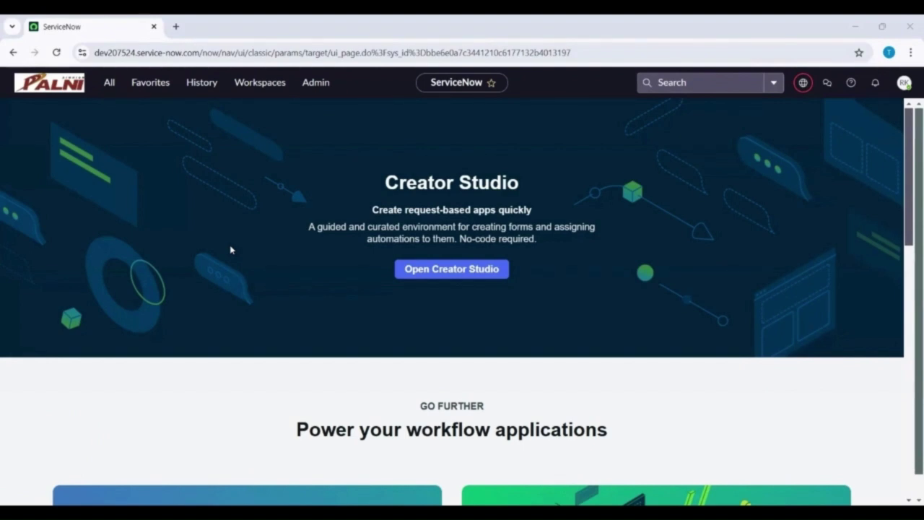
- Find the Service Catalog's Content Items list and start a new content item record
left_click(108, 83)
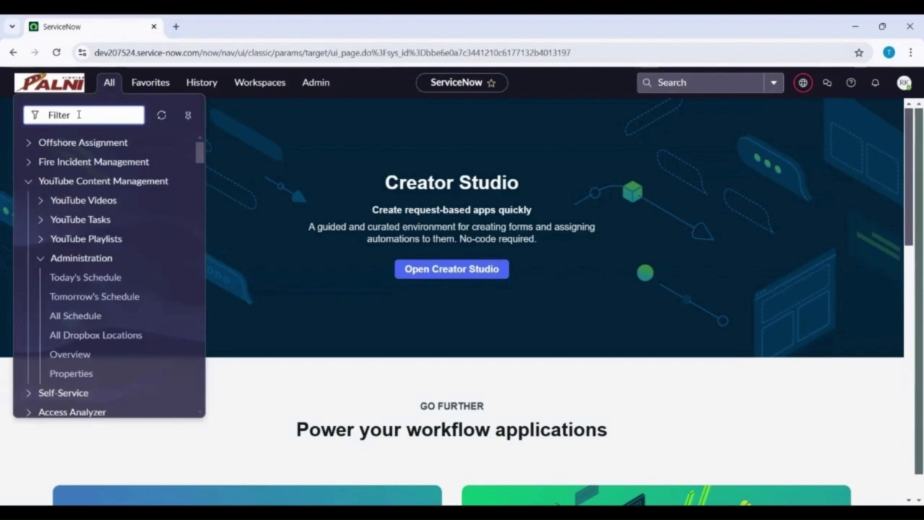
type("content item")
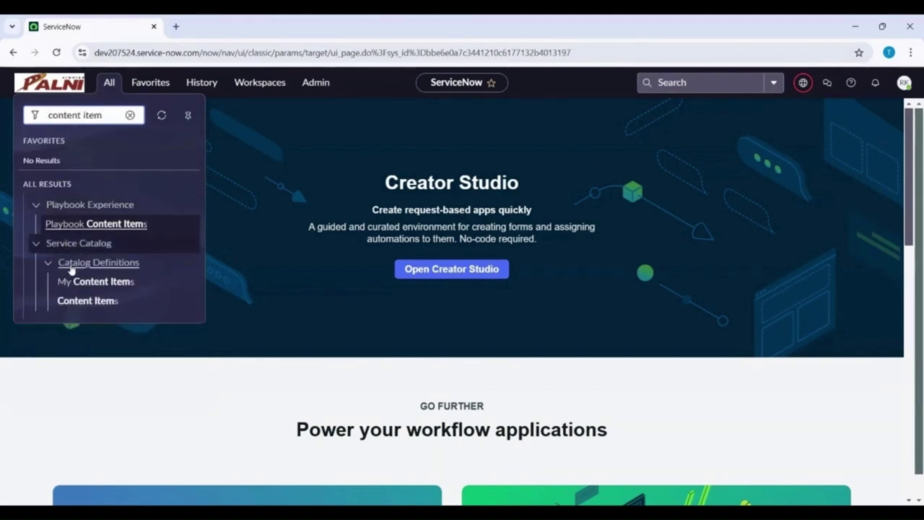
left_click(85, 302)
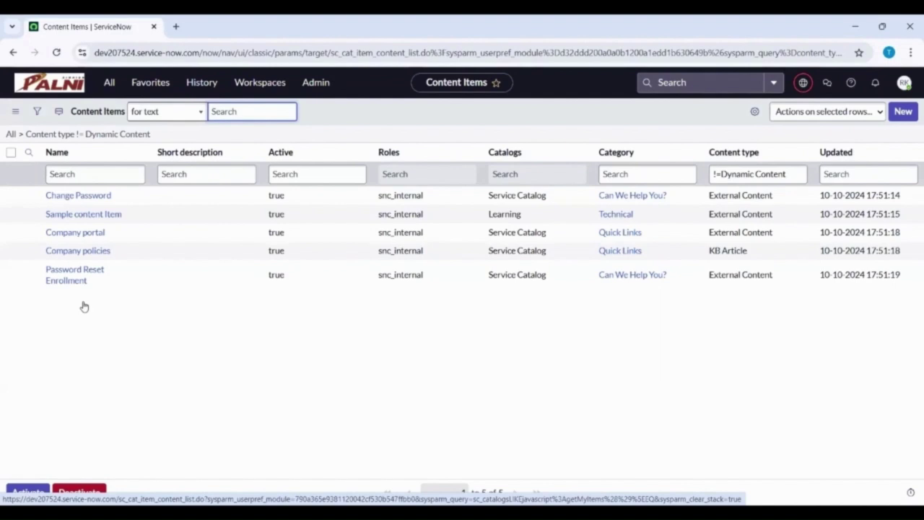
left_click(904, 114)
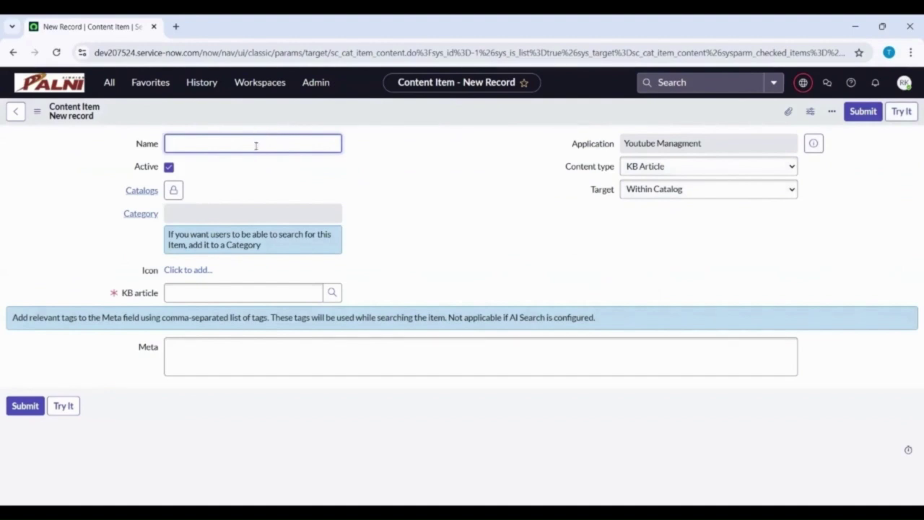
- Name the content item Demo content item and assign it to the Service Catalog under the category Can We Help You?
type("Demo content item")
left_click(174, 191)
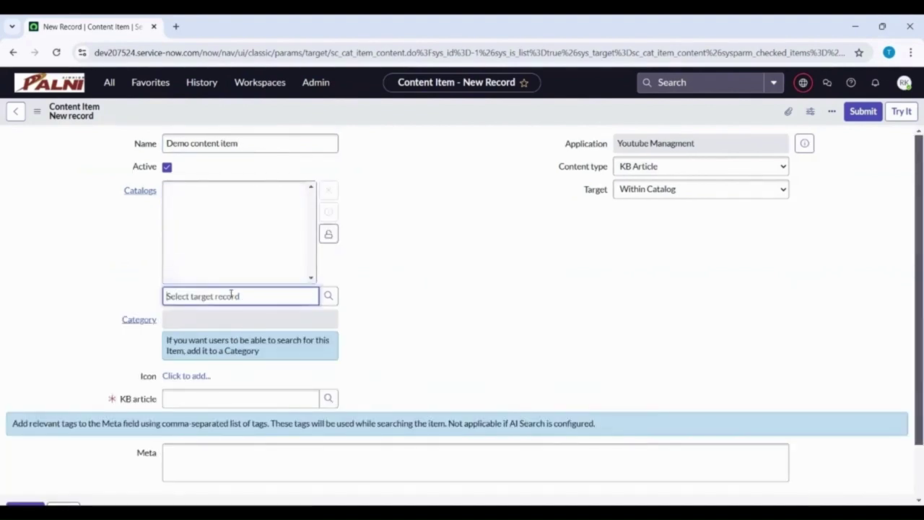
type("ser")
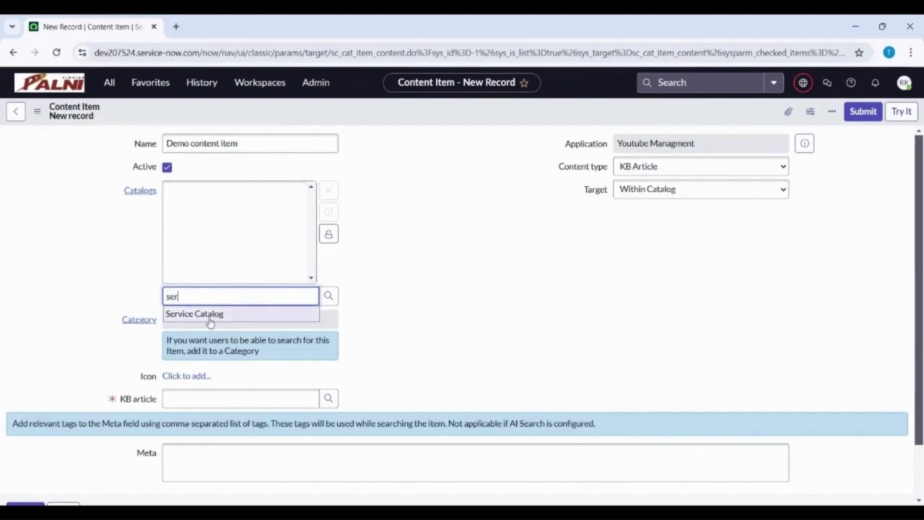
left_click(208, 316)
left_click(198, 322)
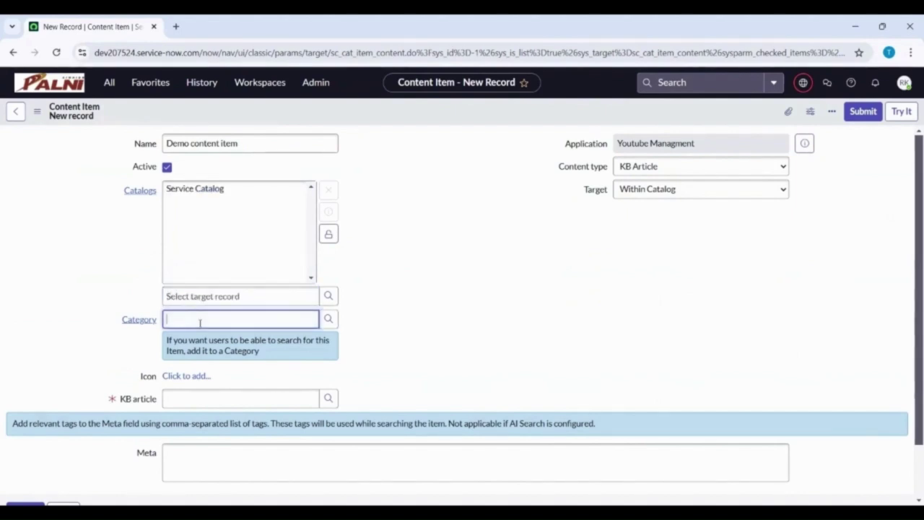
type("ca")
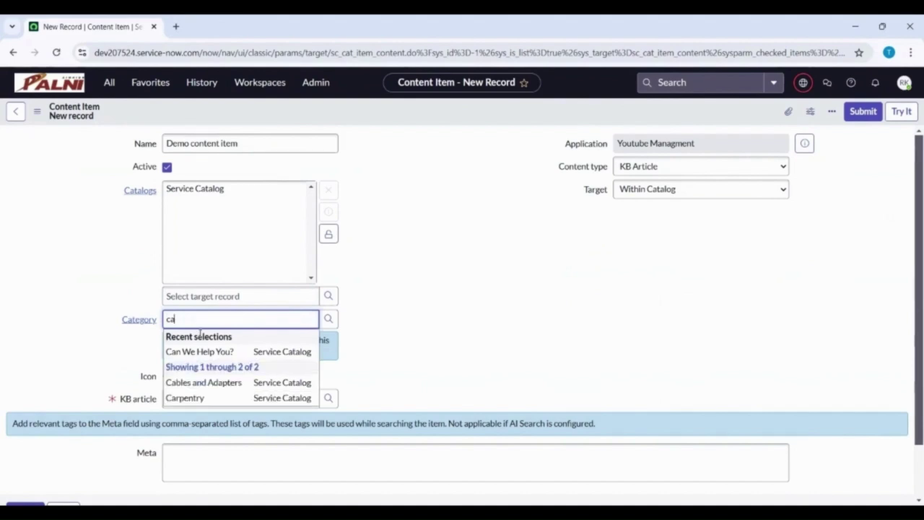
left_click(205, 353)
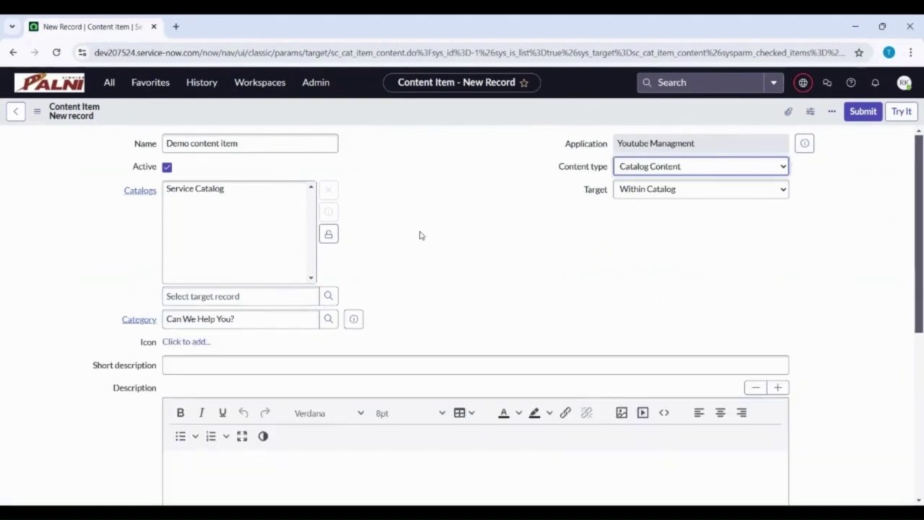
- Enter Demo content item as the content item's short description
left_click(173, 362)
type("Demo content i")
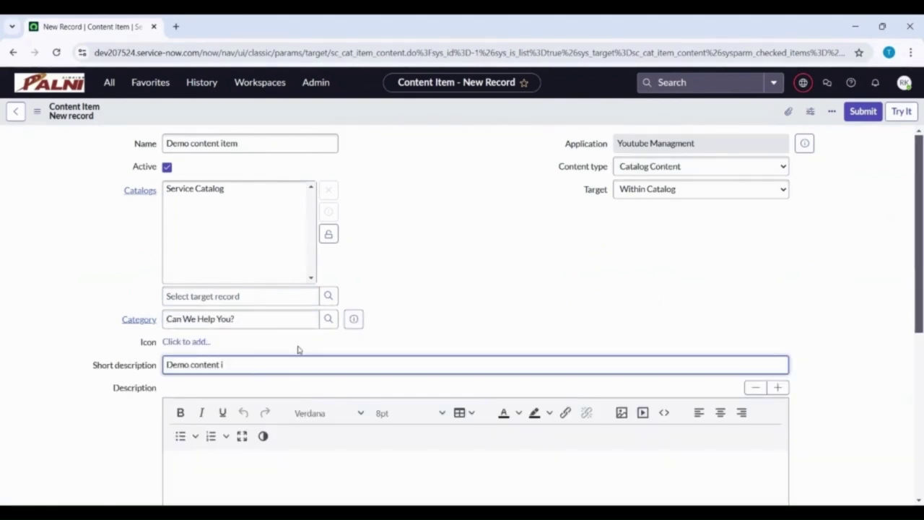
type("tem")
- Upload the image file icon from the Pictures icon folder as the content item's icon
left_click(187, 344)
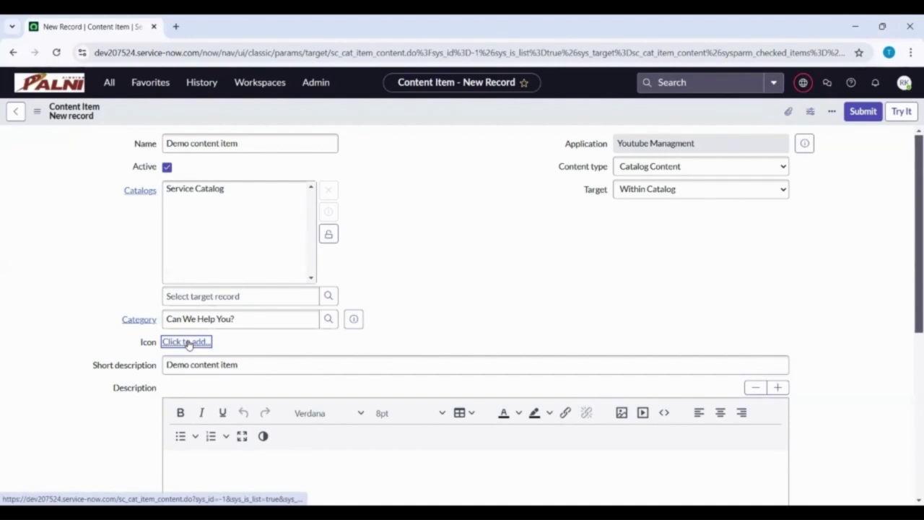
left_click(156, 163)
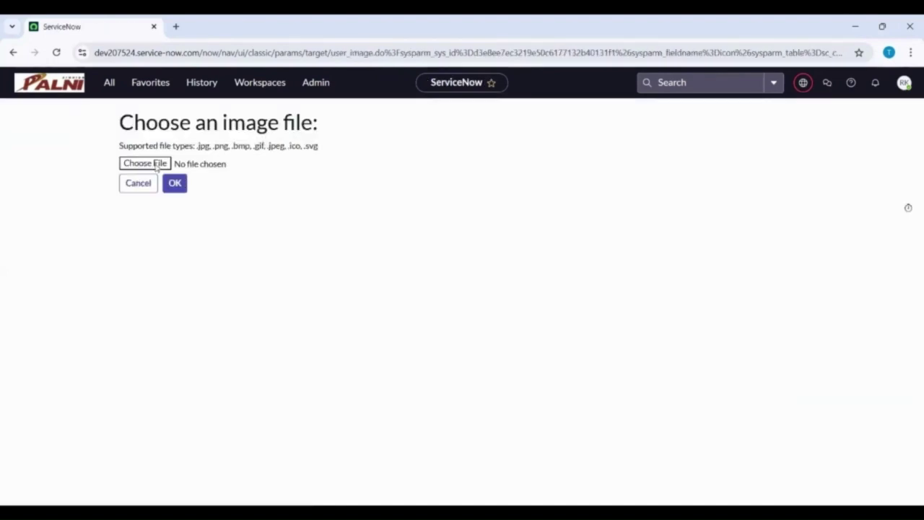
left_click(148, 136)
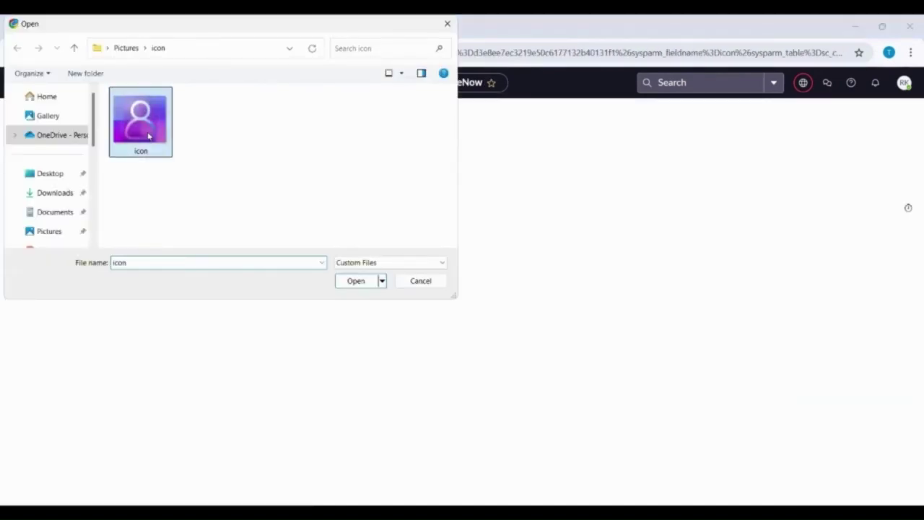
left_click(358, 285)
left_click(175, 187)
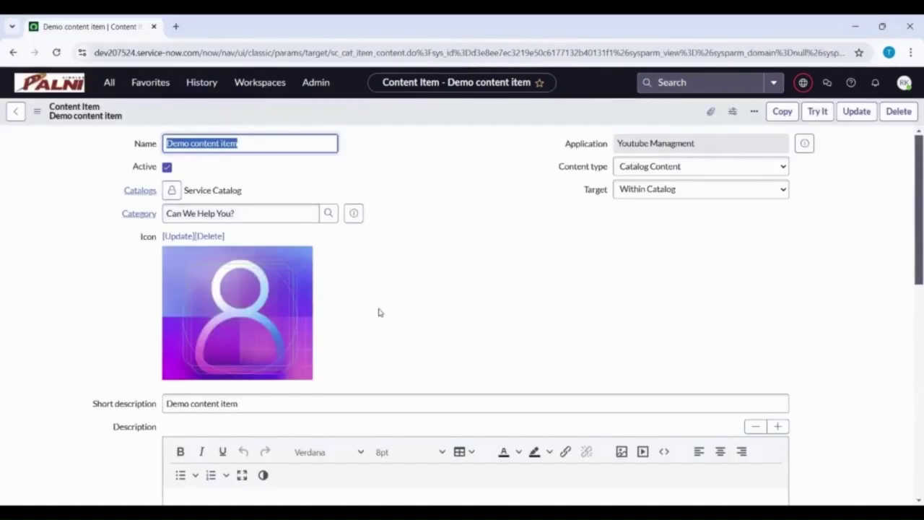
- Set the content type to External Content and the target to New Window/Tab
left_click(718, 170)
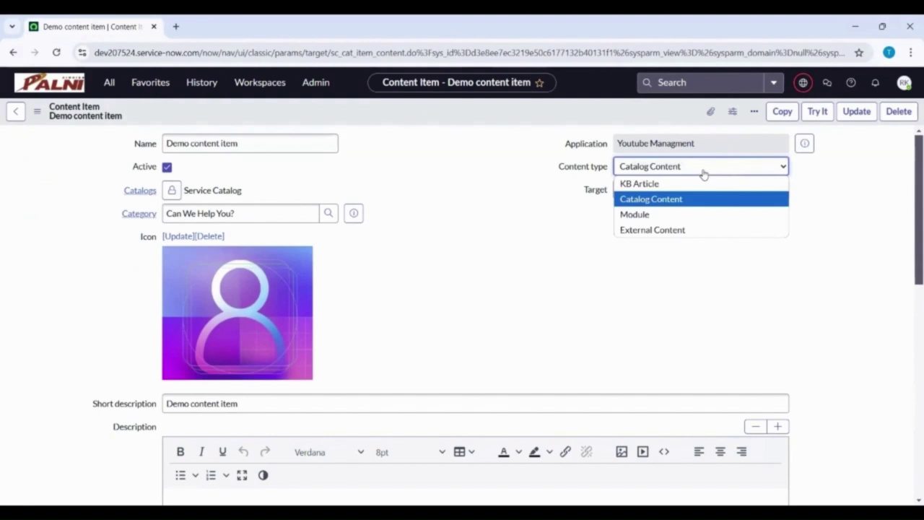
left_click(681, 231)
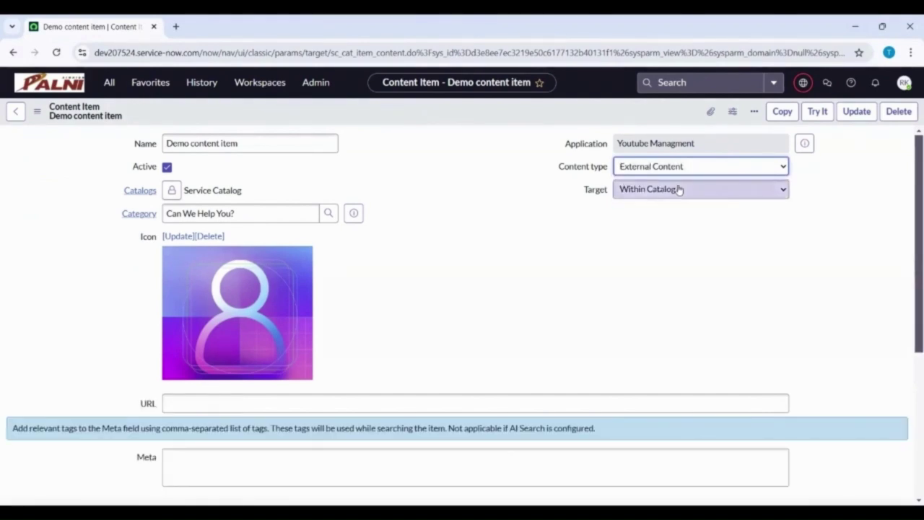
left_click(677, 190)
left_click(679, 224)
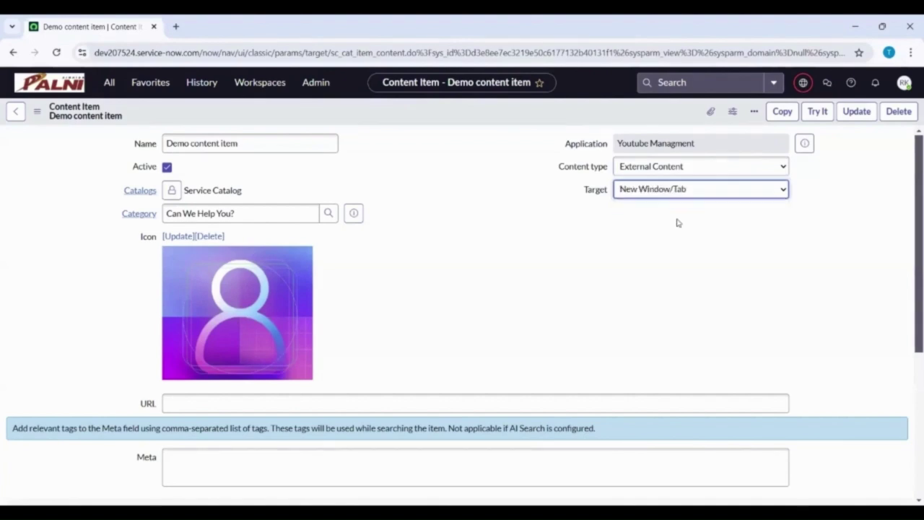
left_click(362, 403)
type("https://docs.servicenow.com/")
right_click(463, 111)
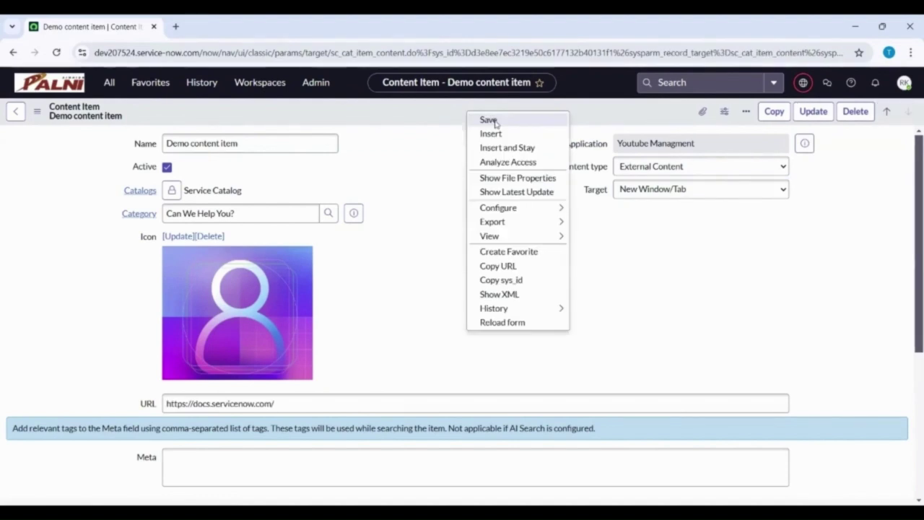
left_click(495, 121)
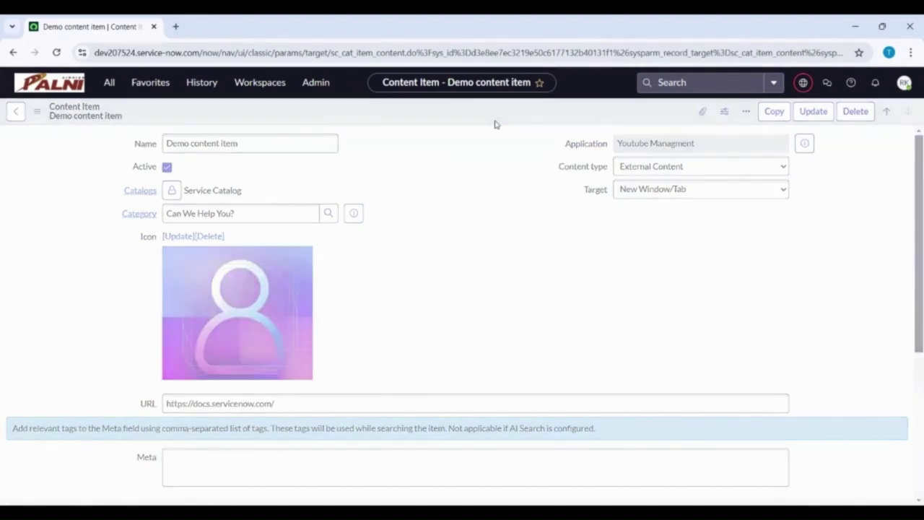
- Find the Self-Service Service Catalog in the navigator by filtering for service cat, and open it
left_click(109, 82)
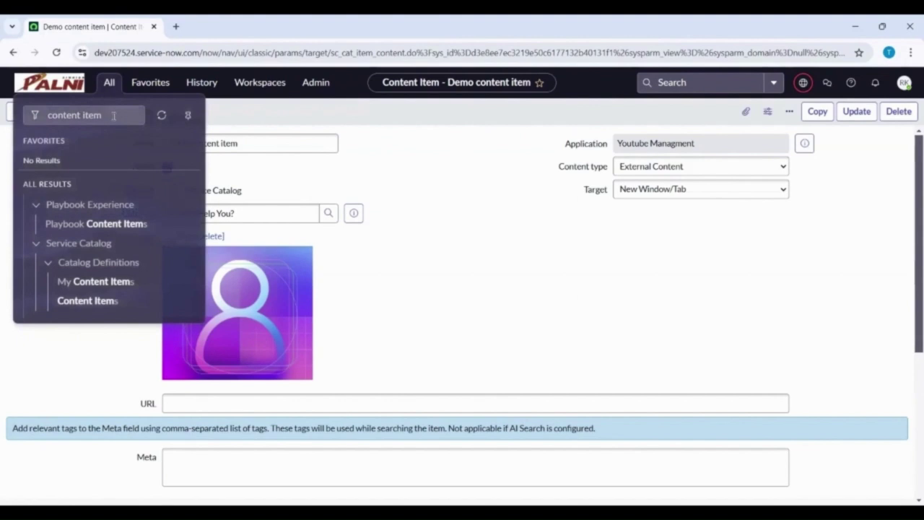
left_click(108, 115)
left_click(130, 116)
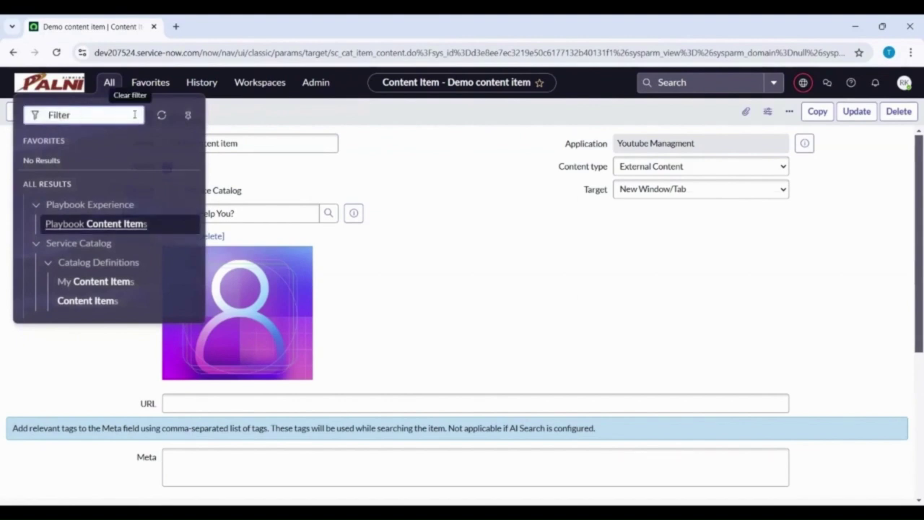
type("serv")
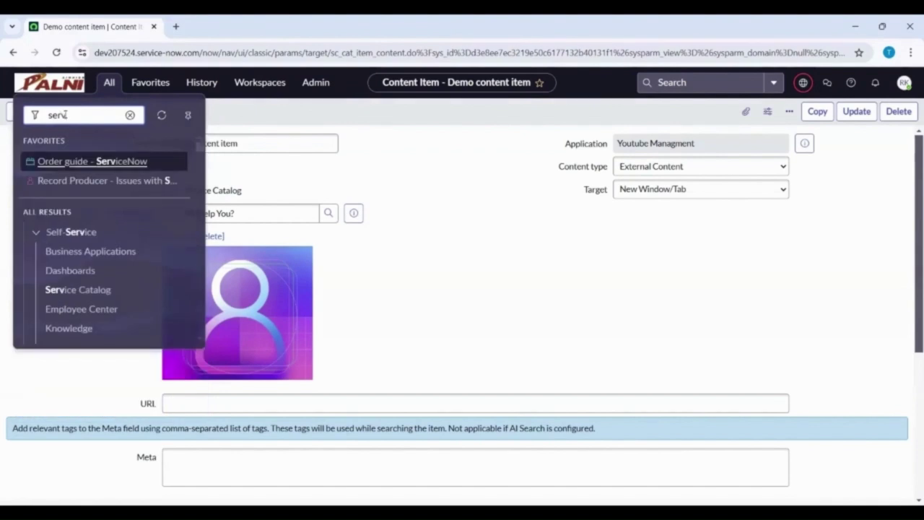
type("ice cat")
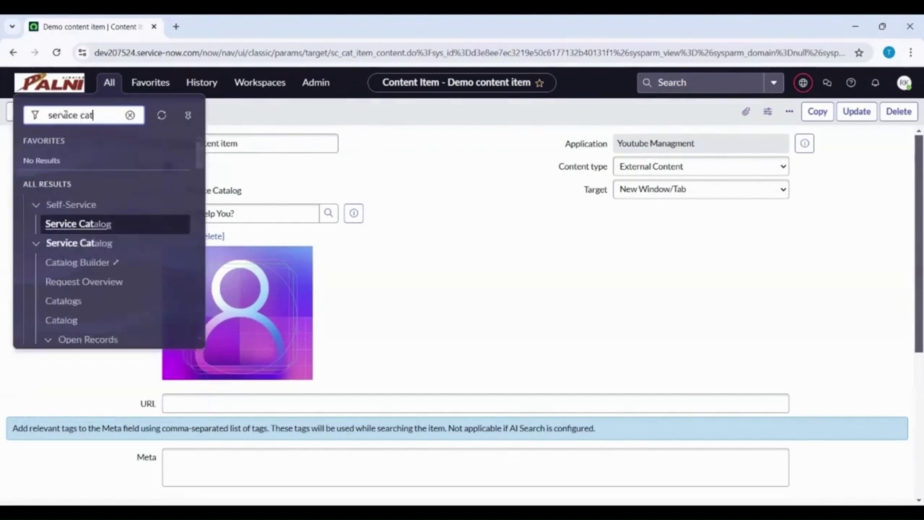
left_click(82, 225)
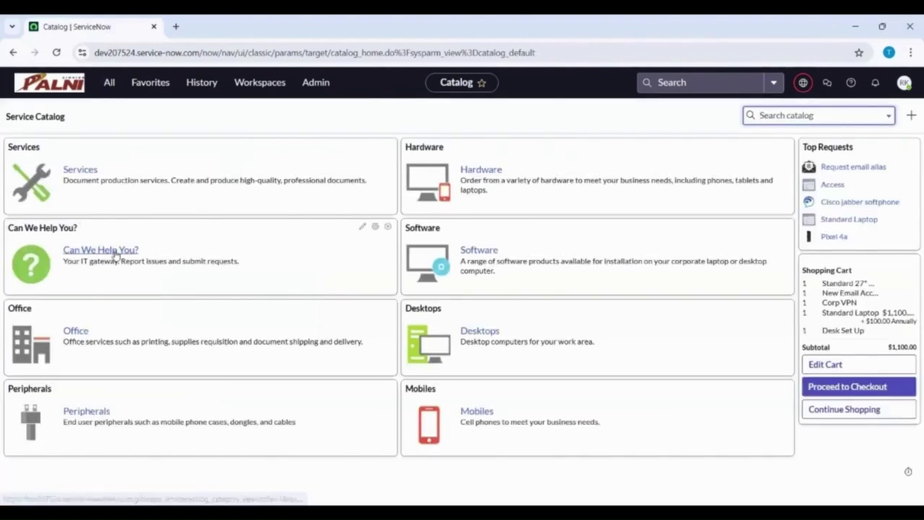
- Open Demo content item from the Can We Help You? category to test its external link
left_click(116, 254)
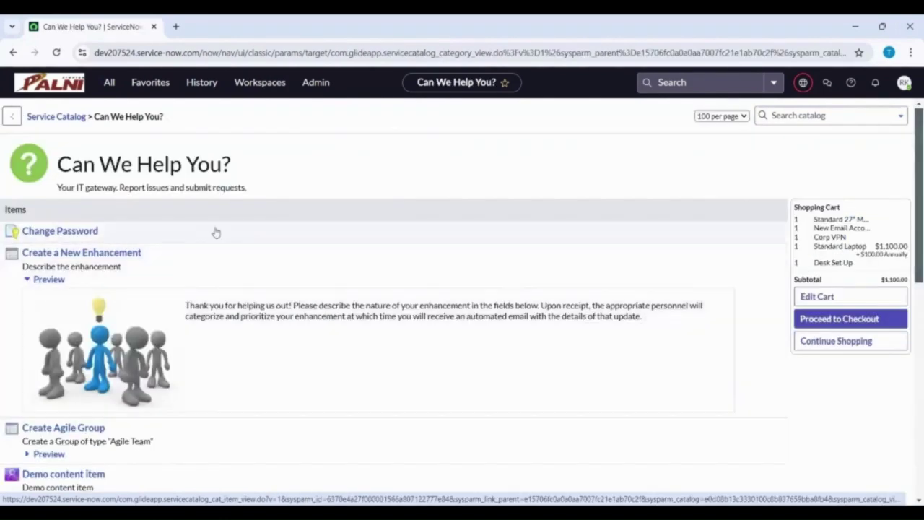
scroll(211, 238, "down", 2)
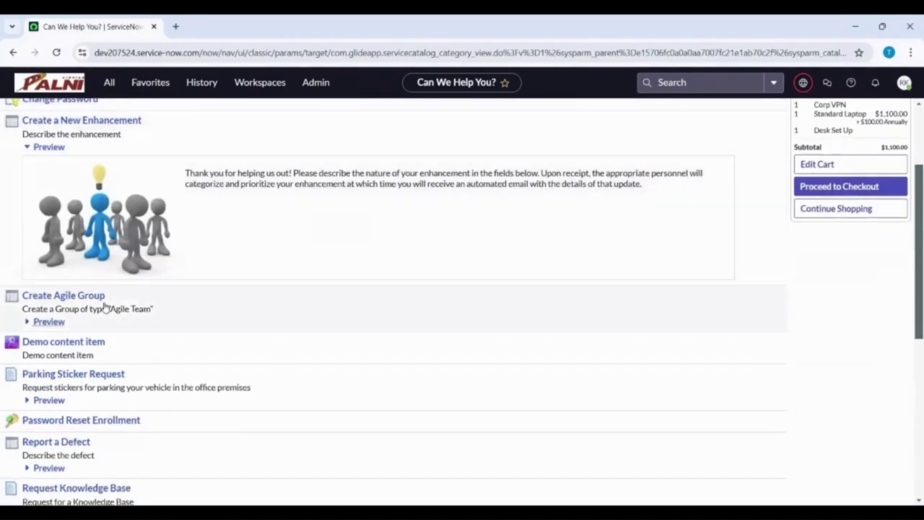
left_click(81, 353)
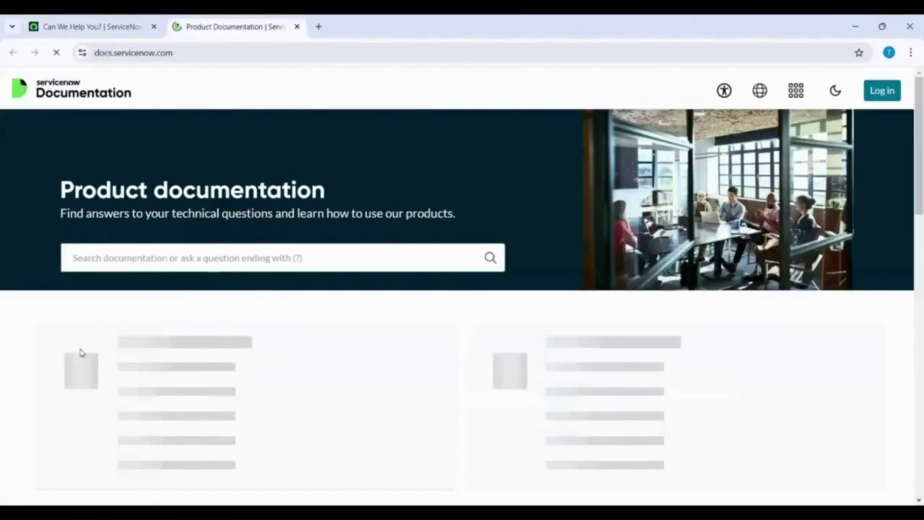